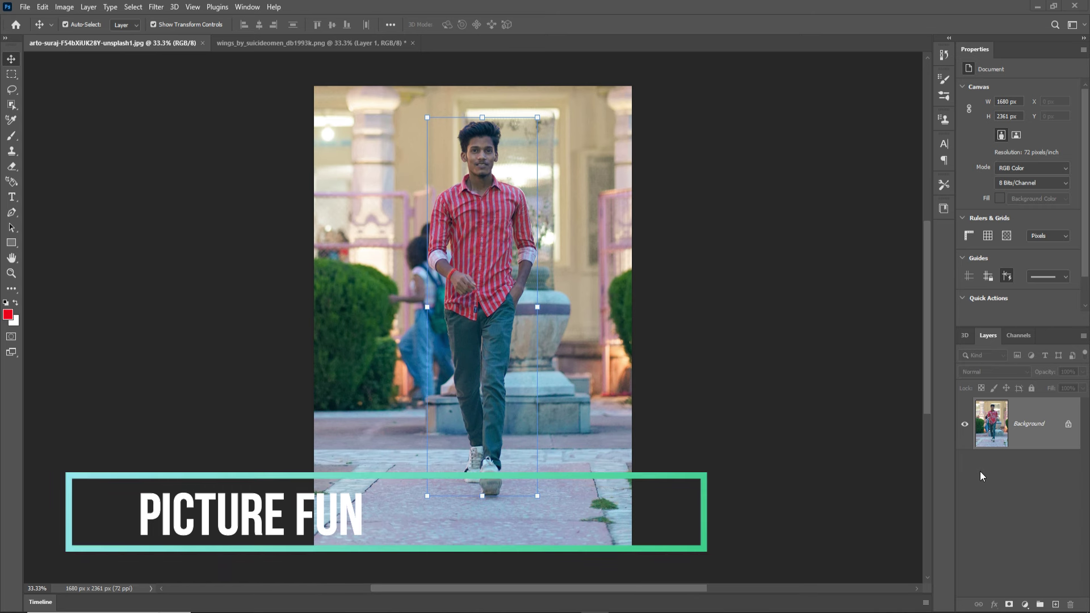
- Use Select Subject so marching ants surround the walking man in the street photo
{"action": "left_click", "coordinate": [473, 210]}
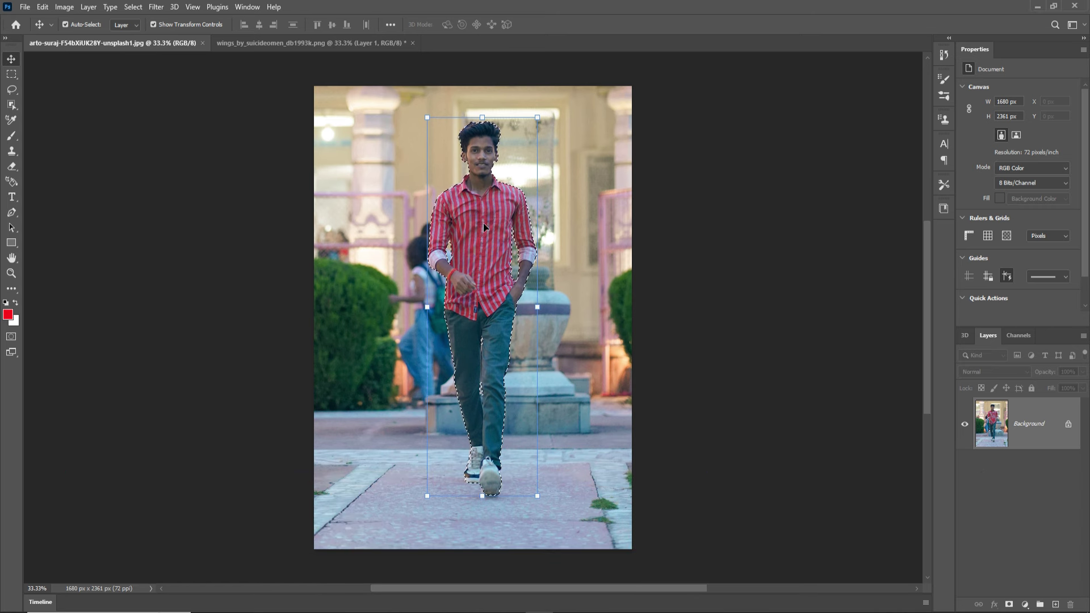
{"action": "left_click", "coordinate": [133, 7]}
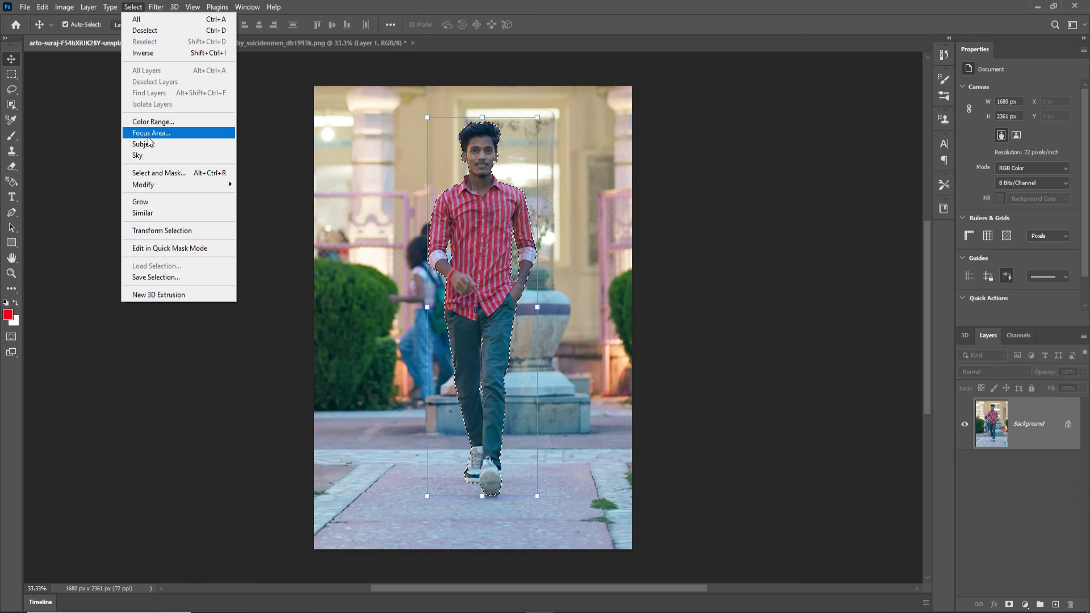
{"action": "left_click", "coordinate": [66, 102]}
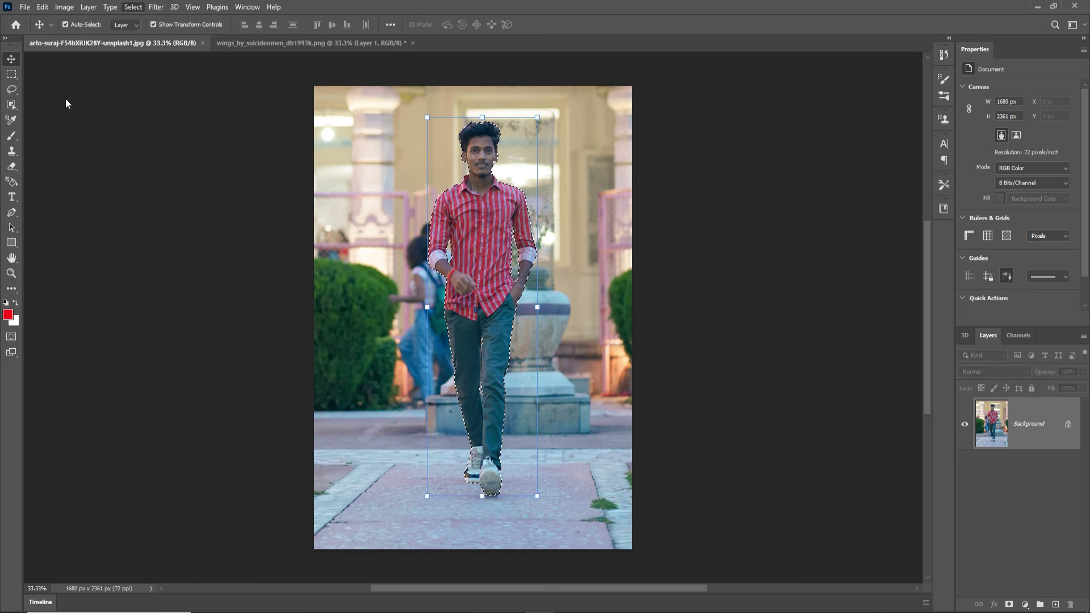
{"action": "left_click", "coordinate": [25, 7]}
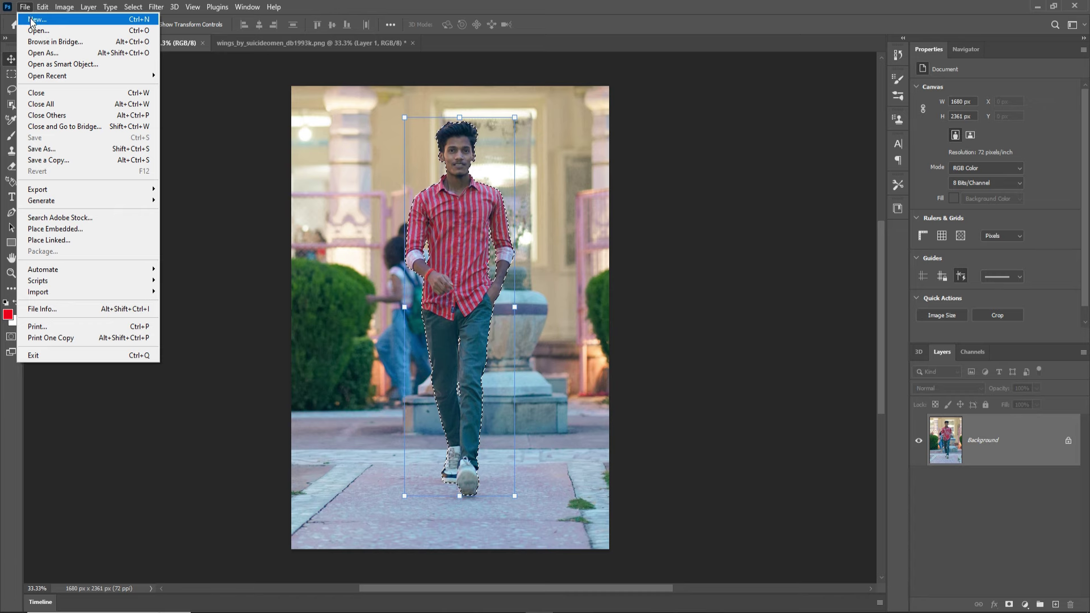
- Create a 1280 × 720 px, 300 ppi document with a light cyan (abfafd) background
{"action": "left_click", "coordinate": [36, 19]}
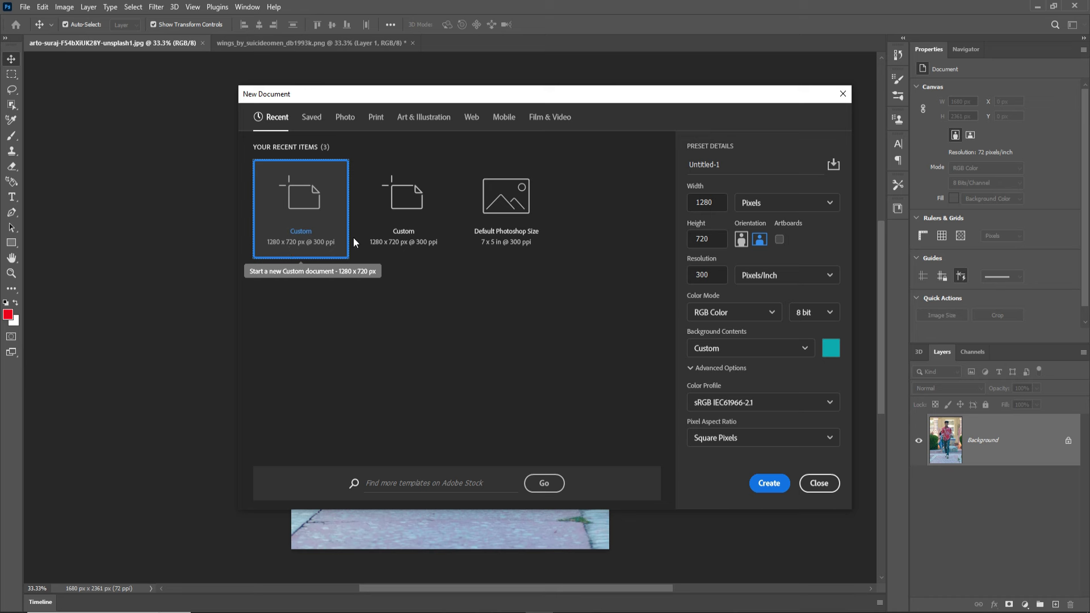
{"action": "left_click", "coordinate": [831, 347]}
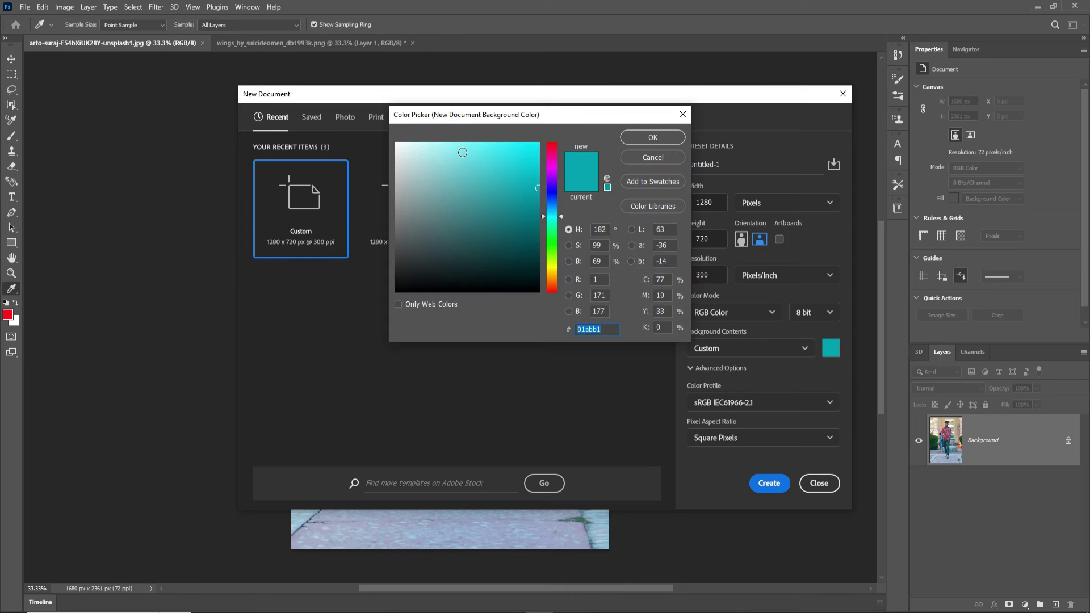
{"action": "left_click", "coordinate": [459, 151]}
{"action": "left_click", "coordinate": [462, 142]}
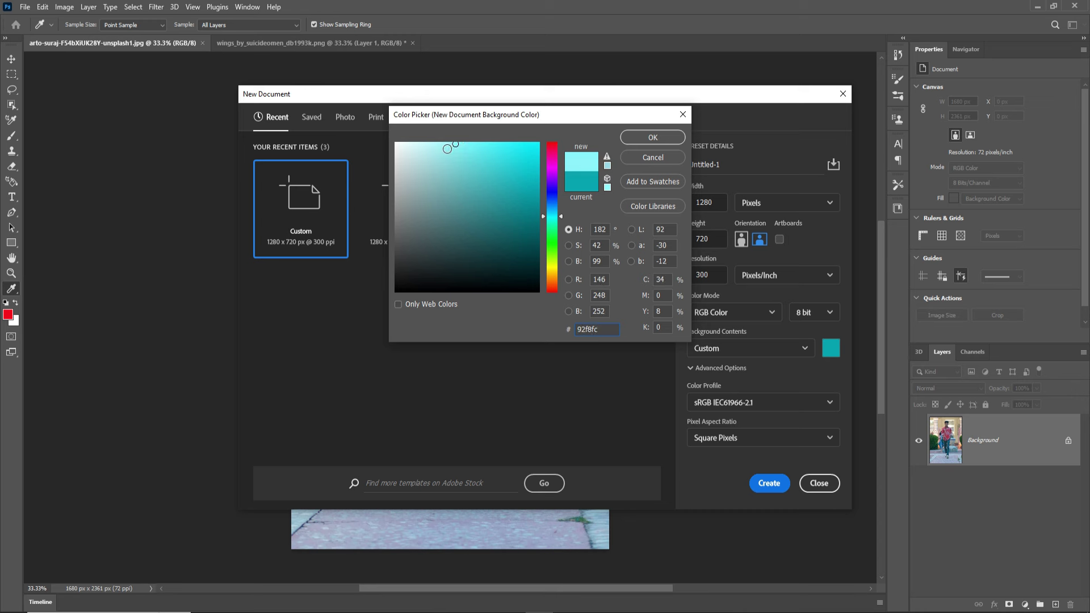
{"action": "left_click", "coordinate": [443, 144]}
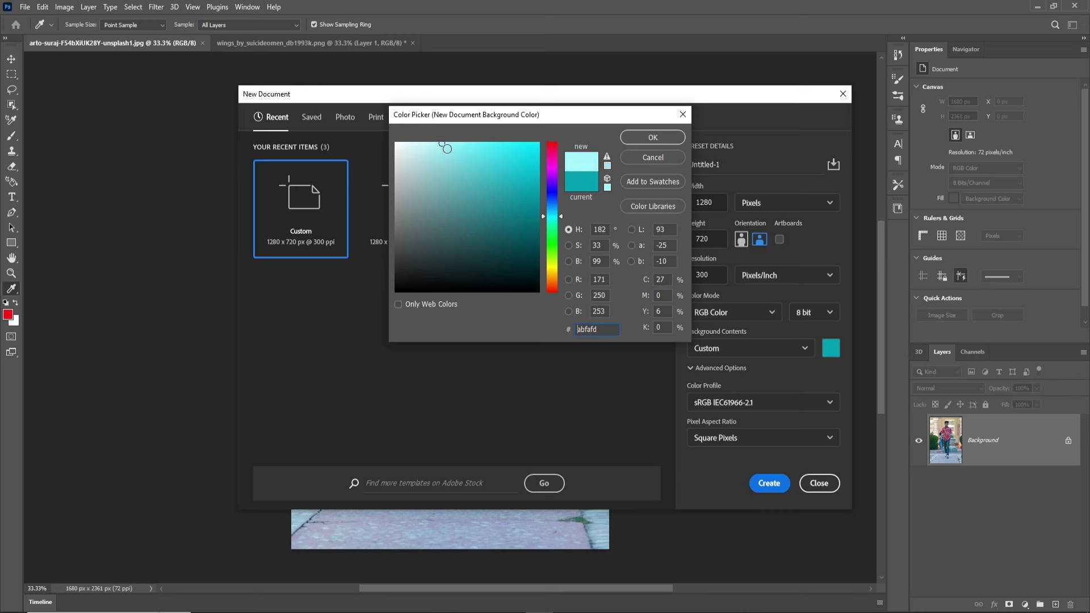
{"action": "left_click", "coordinate": [653, 138]}
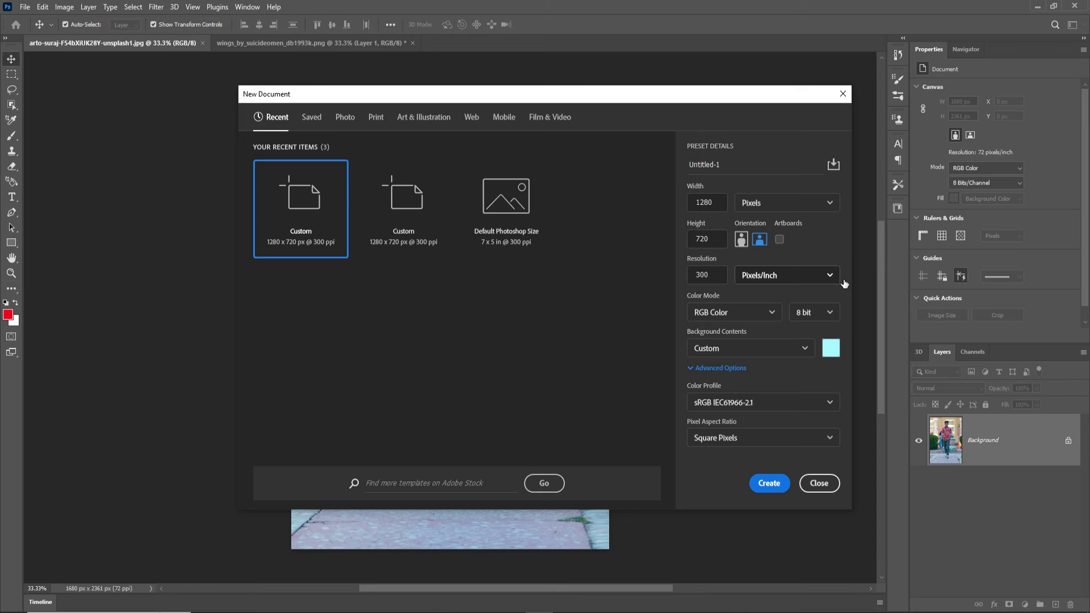
{"action": "left_click", "coordinate": [769, 483]}
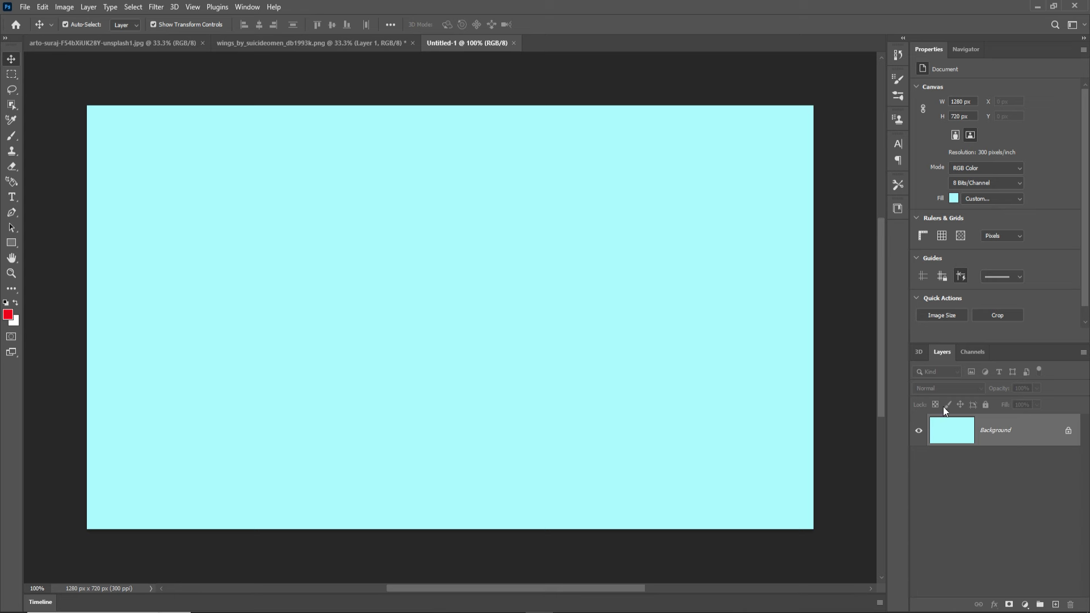
- Type 'Rahul' on the canvas with the Type tool
{"action": "left_click", "coordinate": [13, 199]}
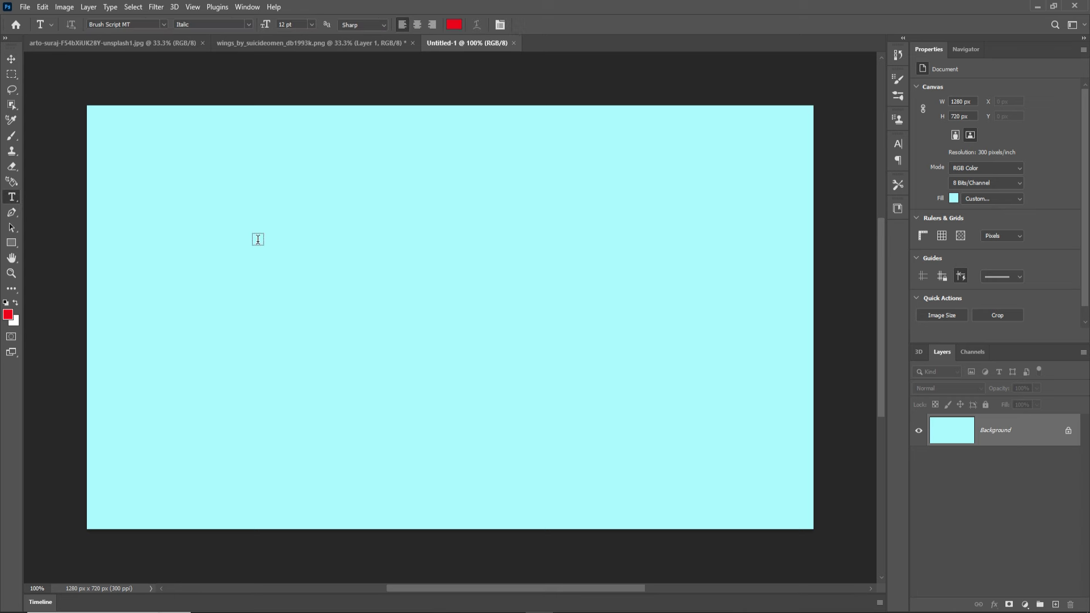
{"action": "left_click", "coordinate": [355, 210]}
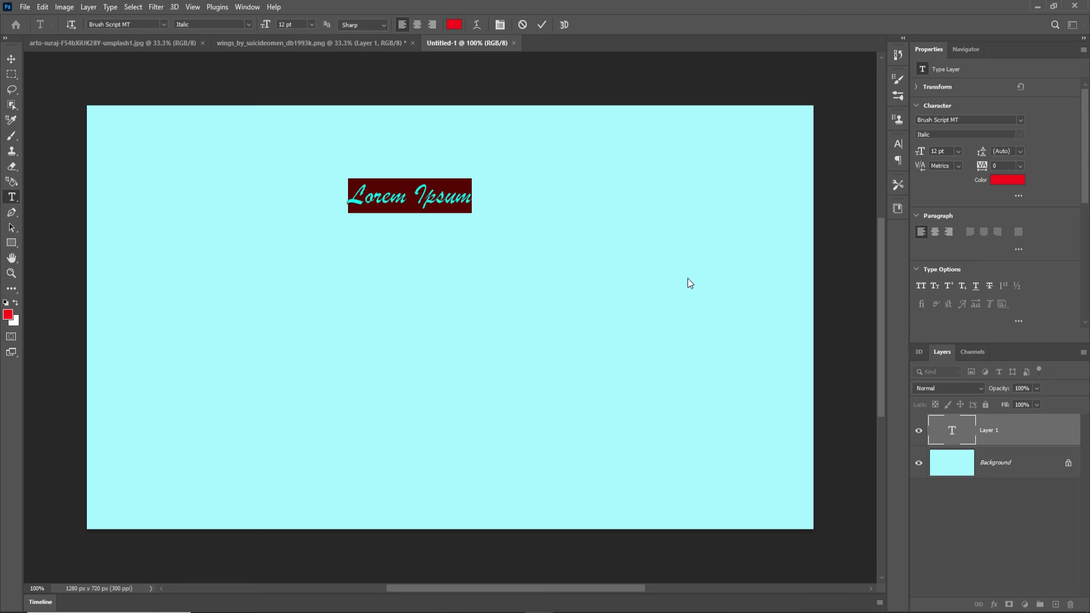
{"action": "type", "text": "R"}
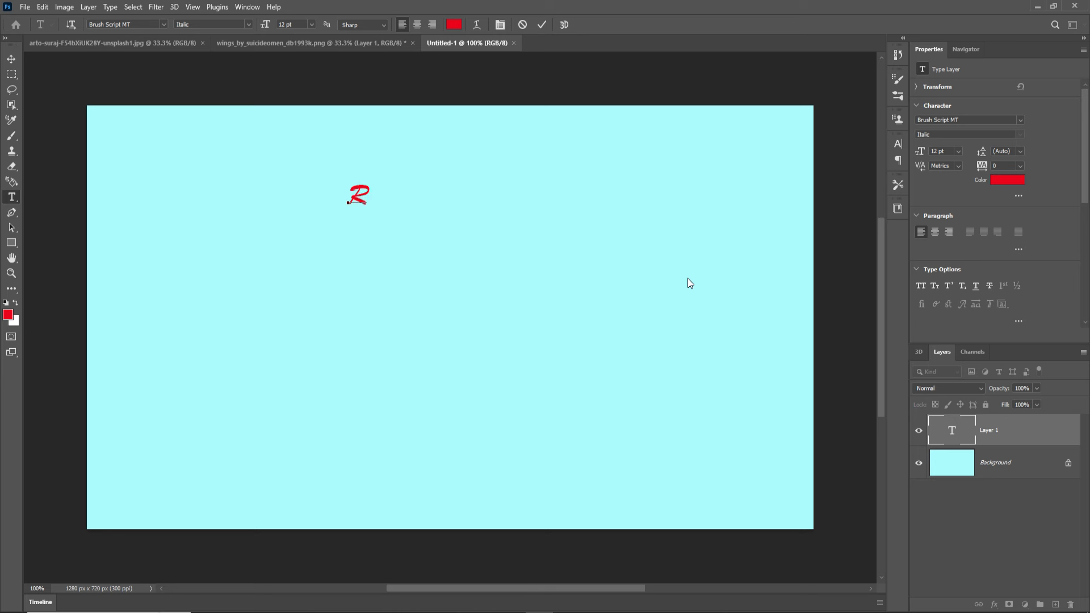
{"action": "type", "text": "ahul"}
{"action": "left_click", "coordinate": [12, 58]}
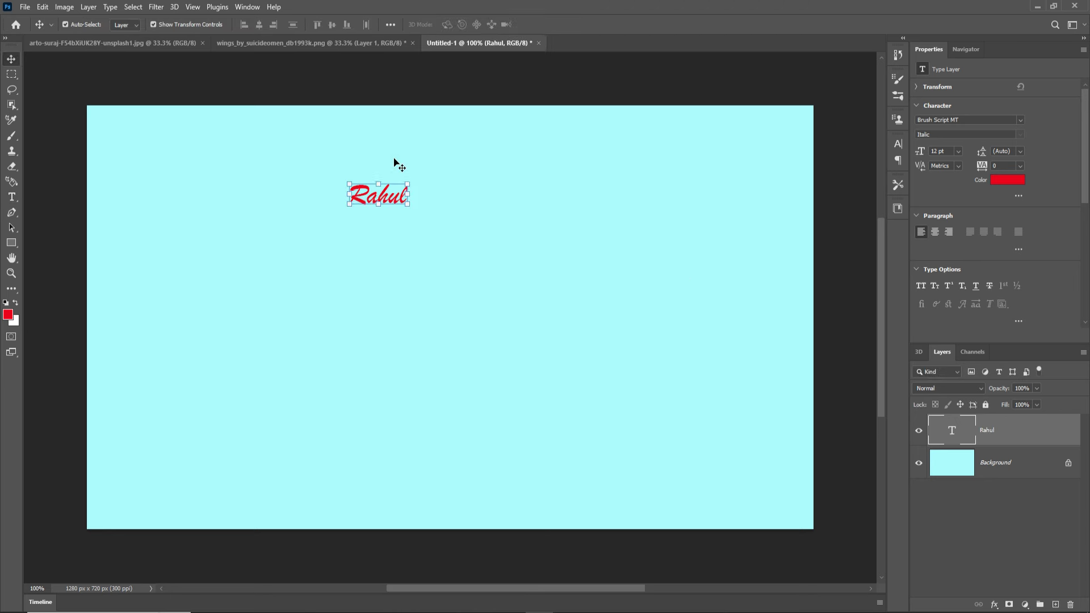
- Scale the Rahul text to about 432% and position it near the top of the canvas
{"action": "key", "text": "ctrl+t"}
{"action": "left_click_drag", "start_coordinate": [413, 184], "coordinate": [596, 153]}
{"action": "left_click_drag", "start_coordinate": [461, 159], "coordinate": [441, 217]}
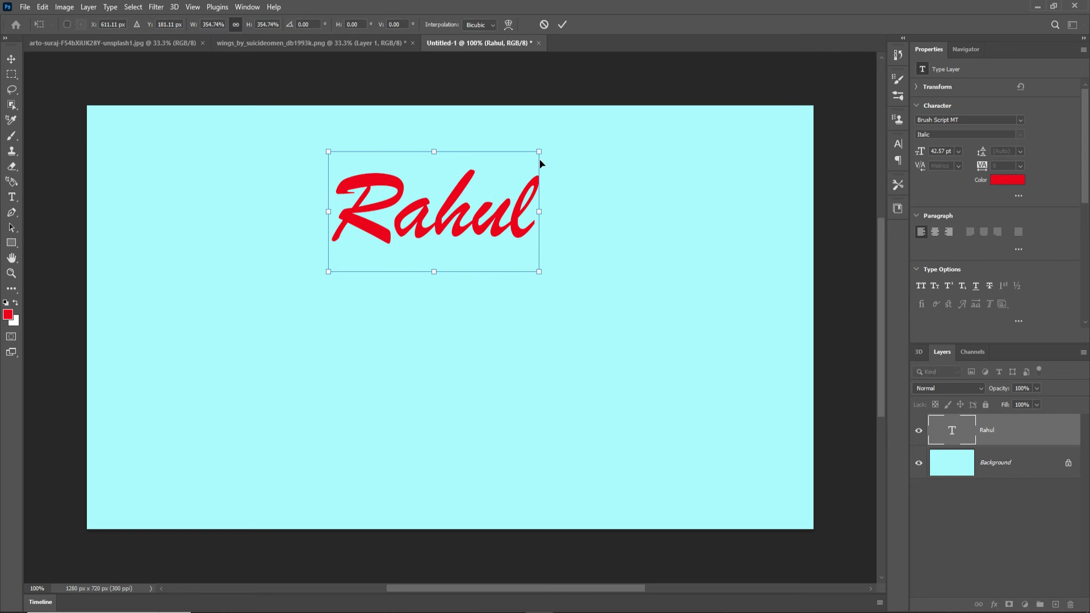
{"action": "left_click_drag", "start_coordinate": [546, 158], "coordinate": [590, 151]}
{"action": "left_click_drag", "start_coordinate": [481, 201], "coordinate": [450, 213]}
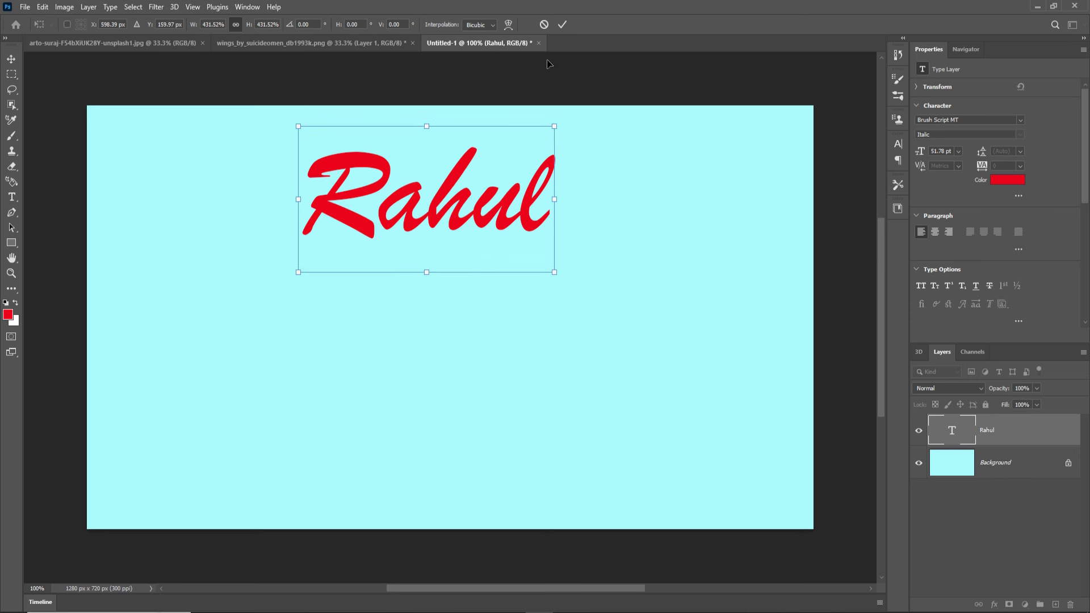
{"action": "left_click", "coordinate": [566, 22]}
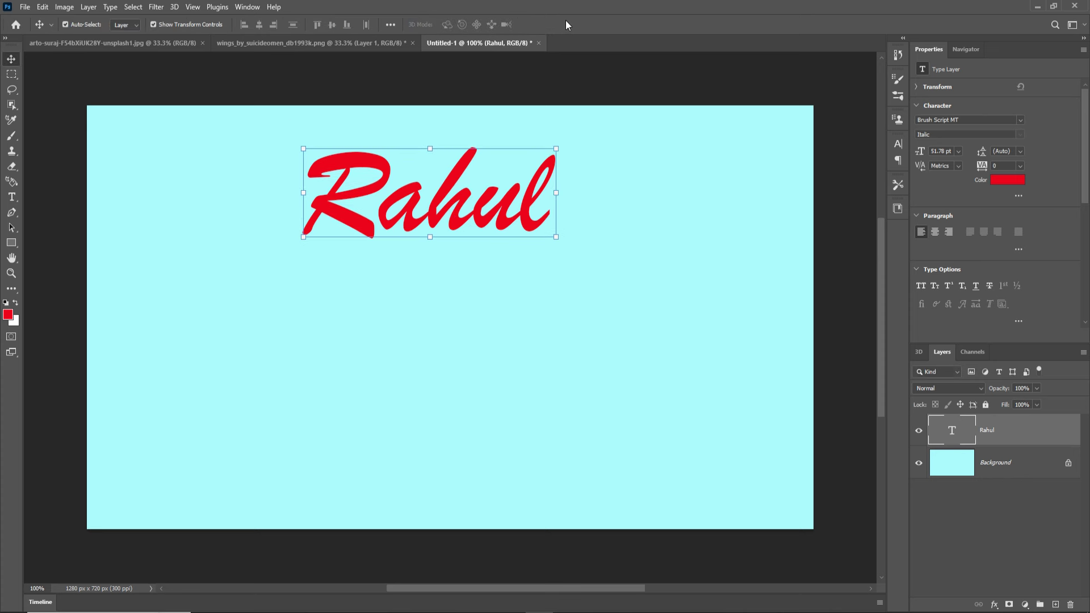
{"action": "left_click", "coordinate": [1069, 465]}
- Make Layer 0 a 3D postcard and extrude the Rahul layer as red 3D text
{"action": "right_click", "coordinate": [1016, 457]}
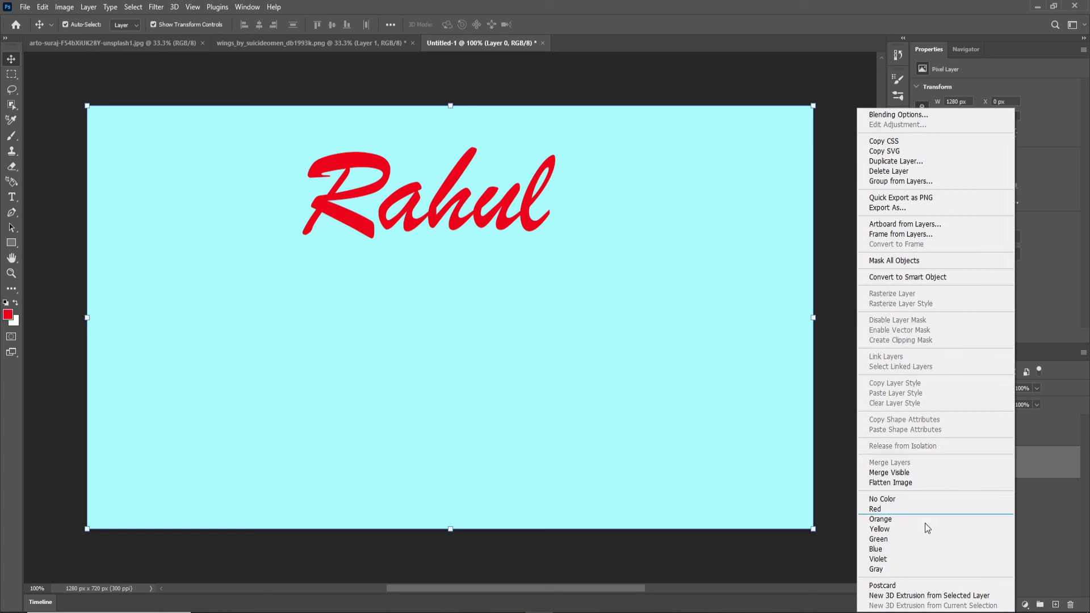
{"action": "left_click", "coordinate": [904, 586]}
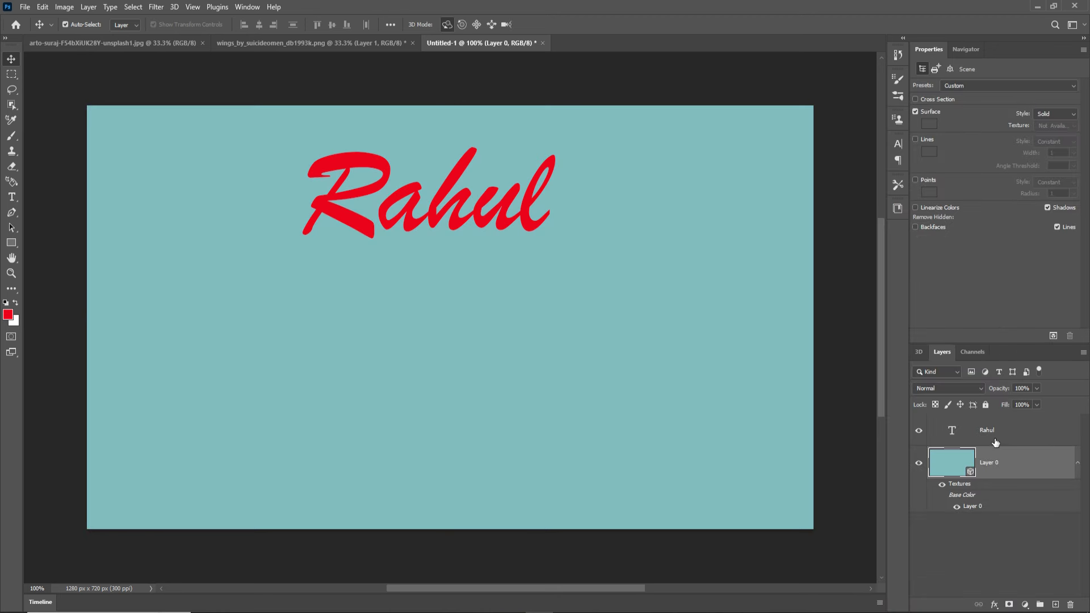
{"action": "left_click", "coordinate": [990, 432]}
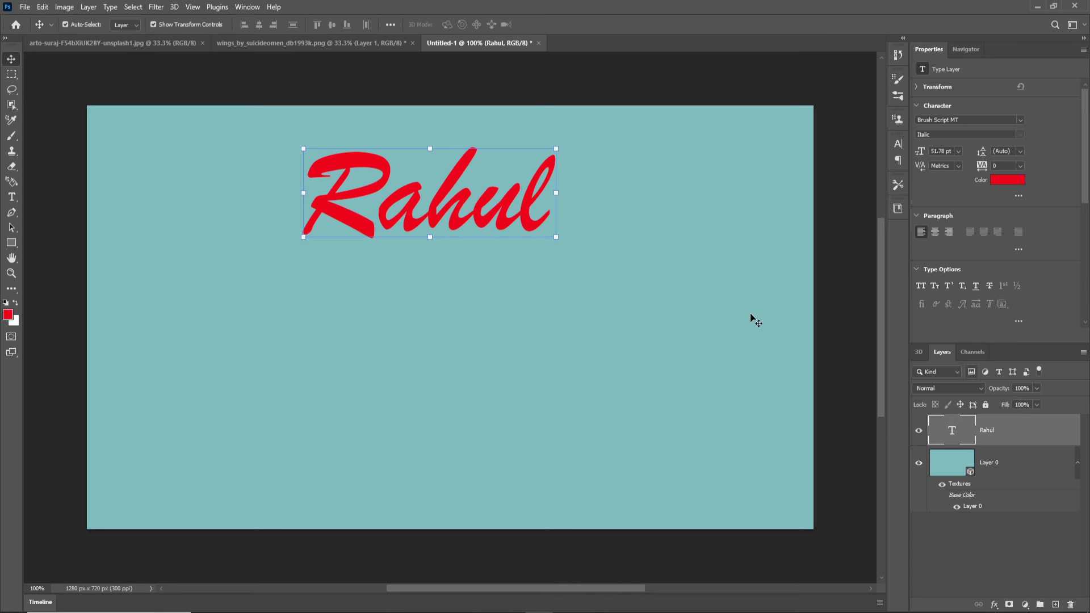
{"action": "left_click", "coordinate": [174, 7]}
{"action": "left_click", "coordinate": [202, 88]}
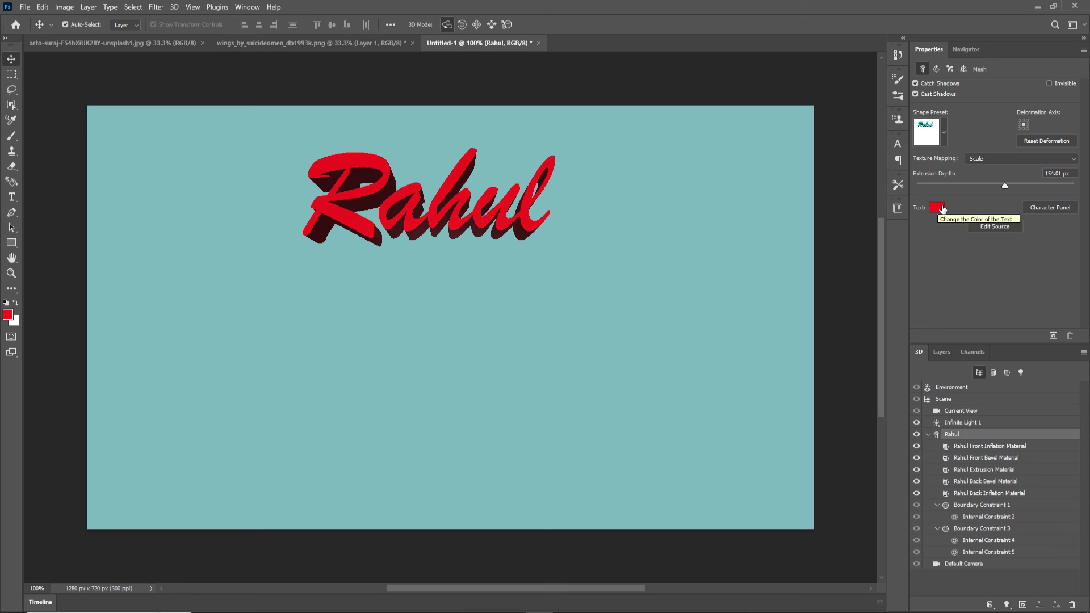
{"action": "left_click", "coordinate": [937, 208]}
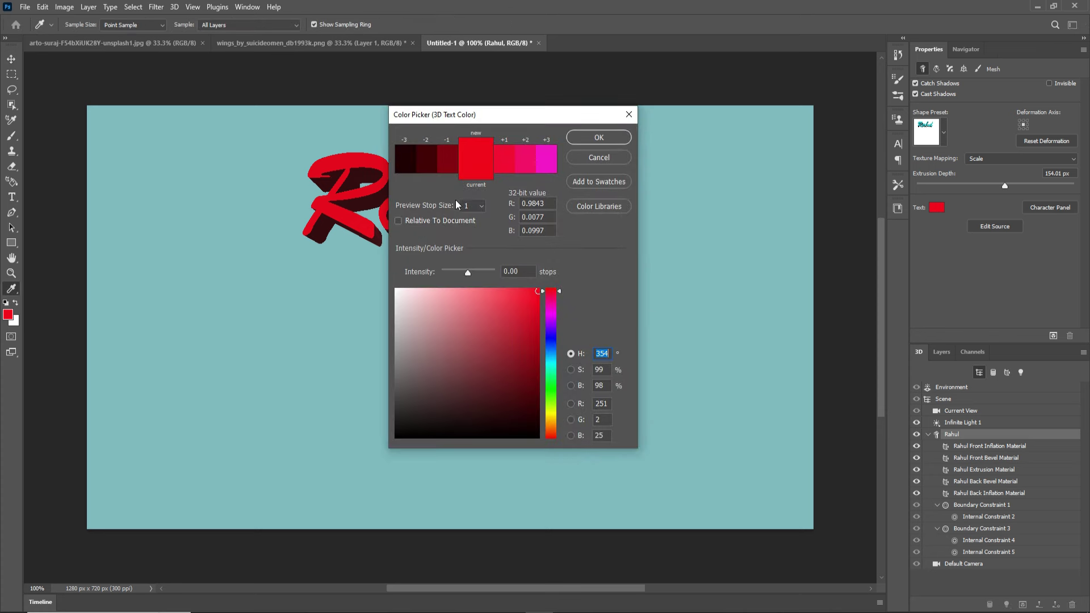
{"action": "left_click", "coordinate": [599, 137]}
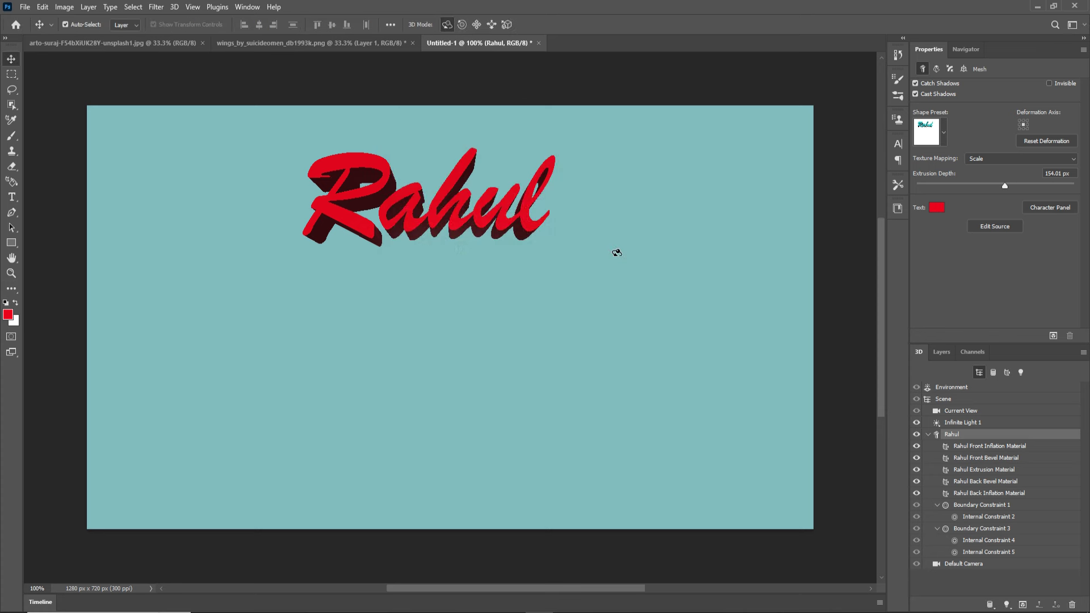
{"action": "key", "text": "F7"}
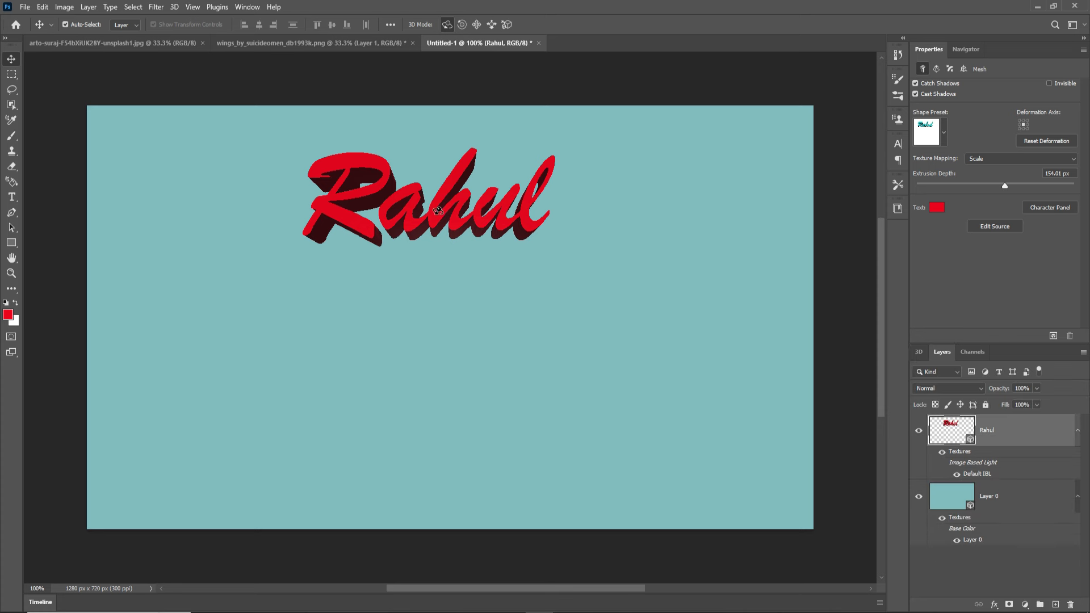
- Set the Rahul material's interior colour to bright red and raise its Glow to about 13%
{"action": "left_click", "coordinate": [442, 218]}
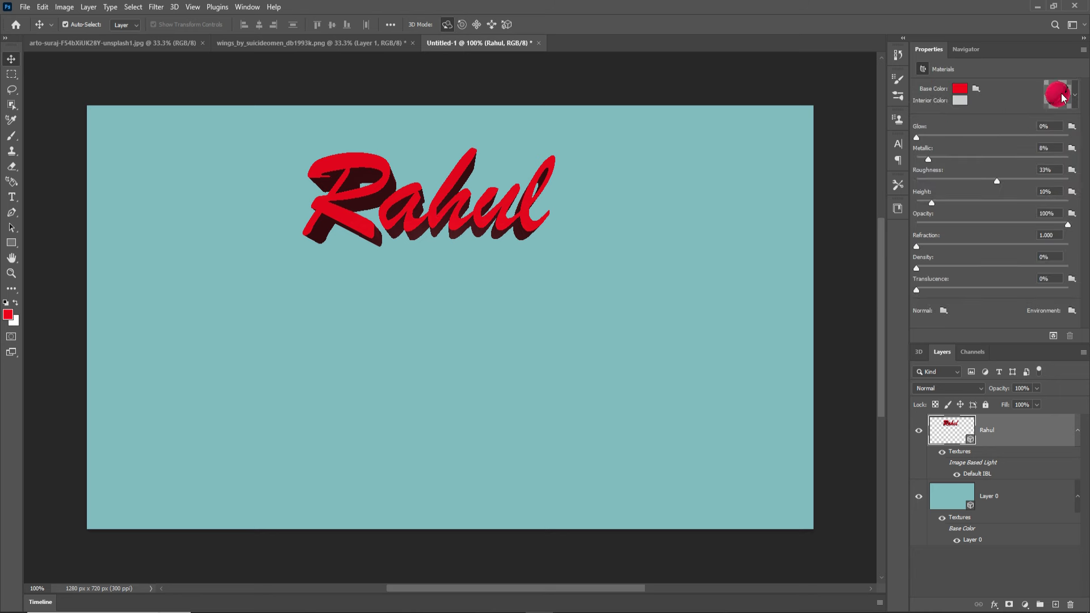
{"action": "left_click", "coordinate": [960, 101]}
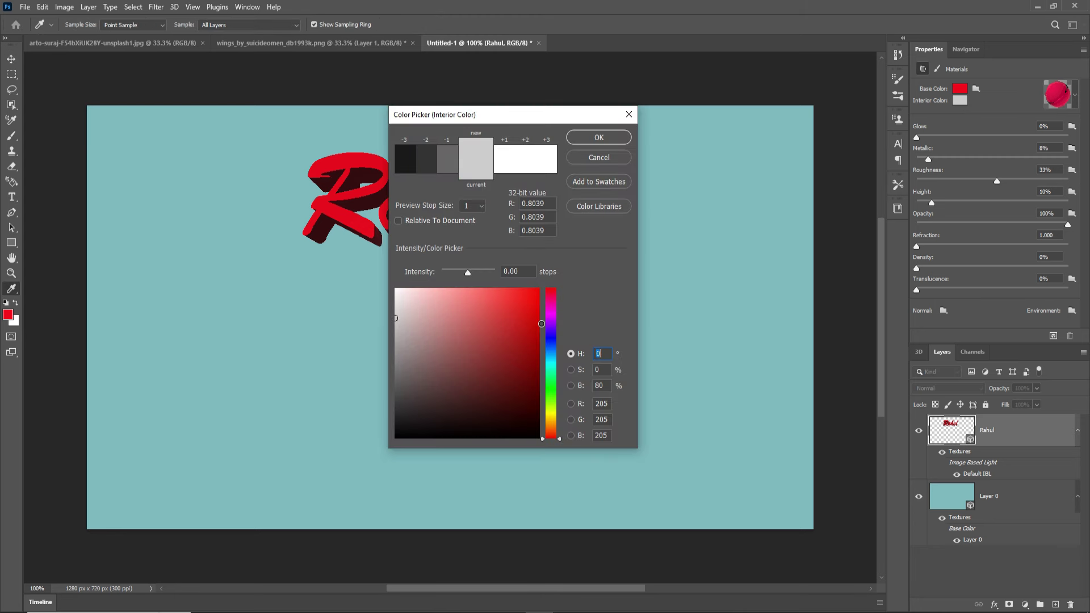
{"action": "left_click_drag", "start_coordinate": [539, 322], "coordinate": [542, 297]}
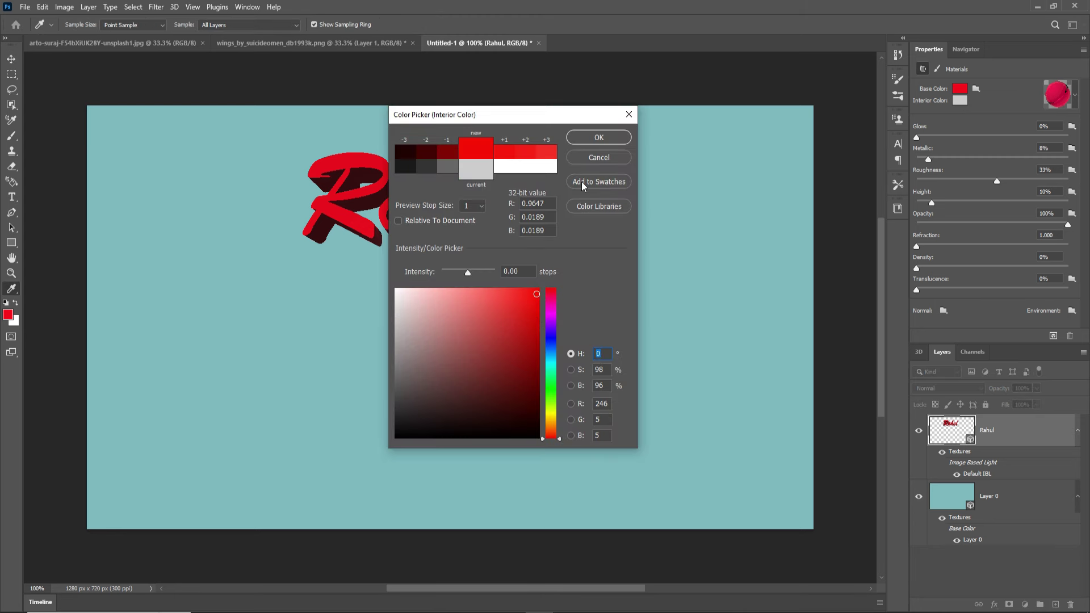
{"action": "left_click", "coordinate": [597, 138]}
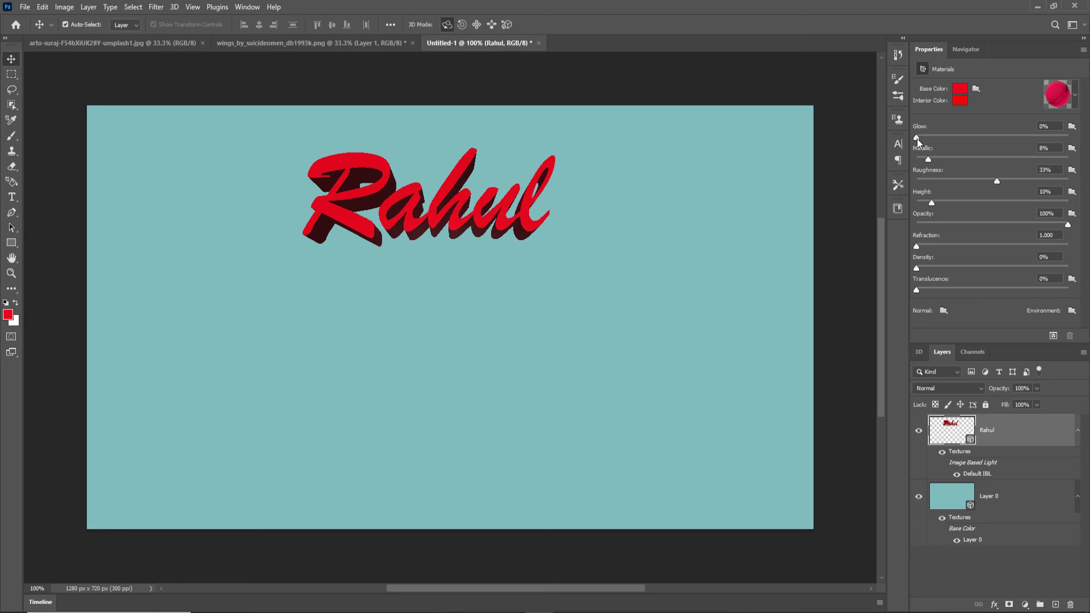
{"action": "left_click_drag", "start_coordinate": [917, 138], "coordinate": [935, 135]}
{"action": "left_click", "coordinate": [1027, 499]}
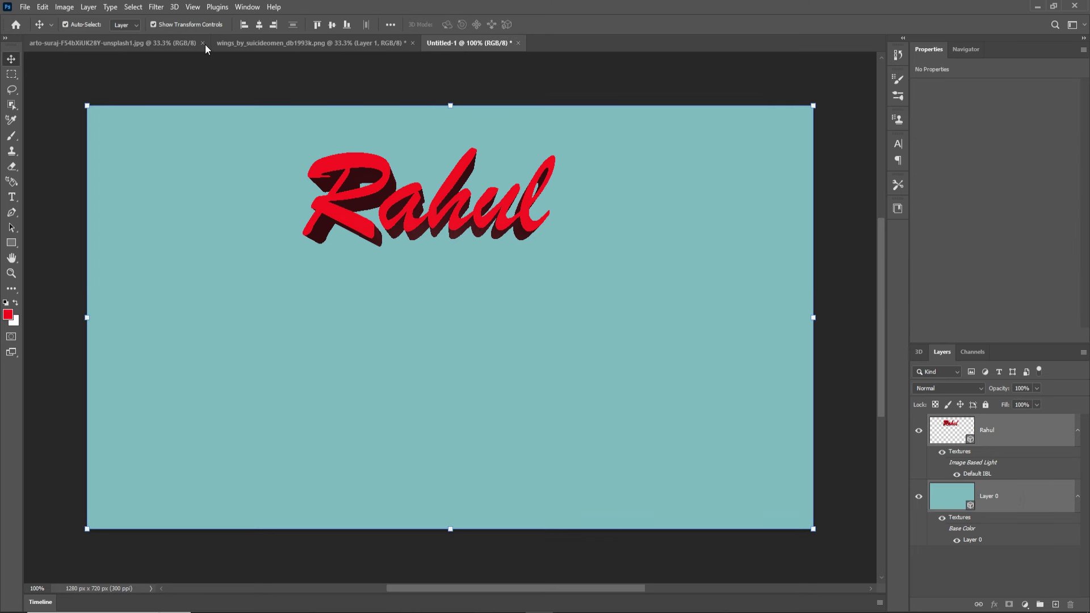
- Merge the text and postcard into one 3D scene, render it, and return to the street photo
{"action": "left_click", "coordinate": [175, 7]}
{"action": "left_click", "coordinate": [188, 28]}
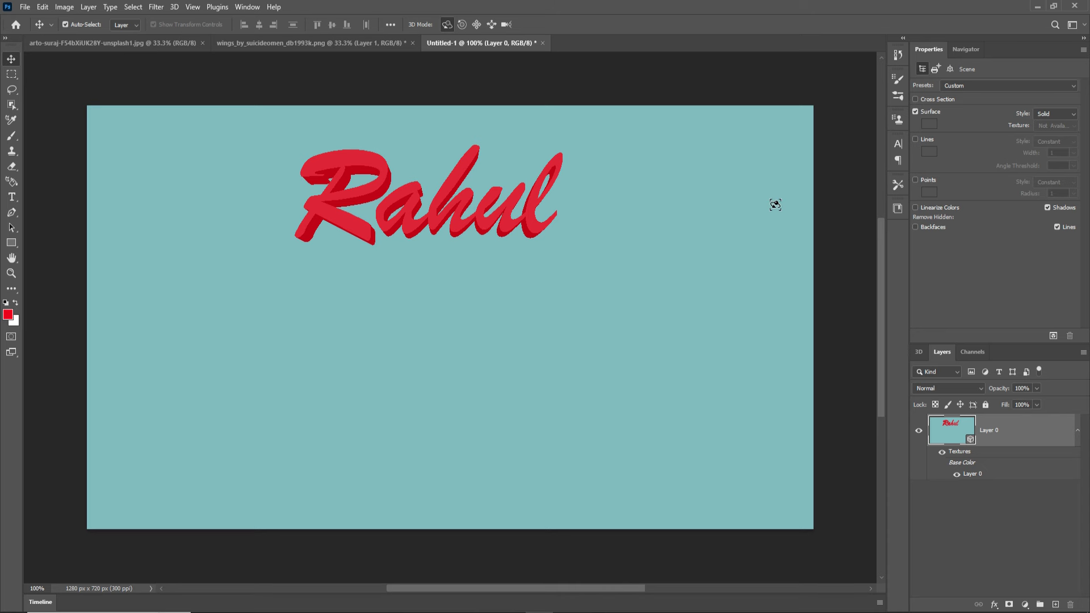
{"action": "left_click", "coordinate": [175, 7]}
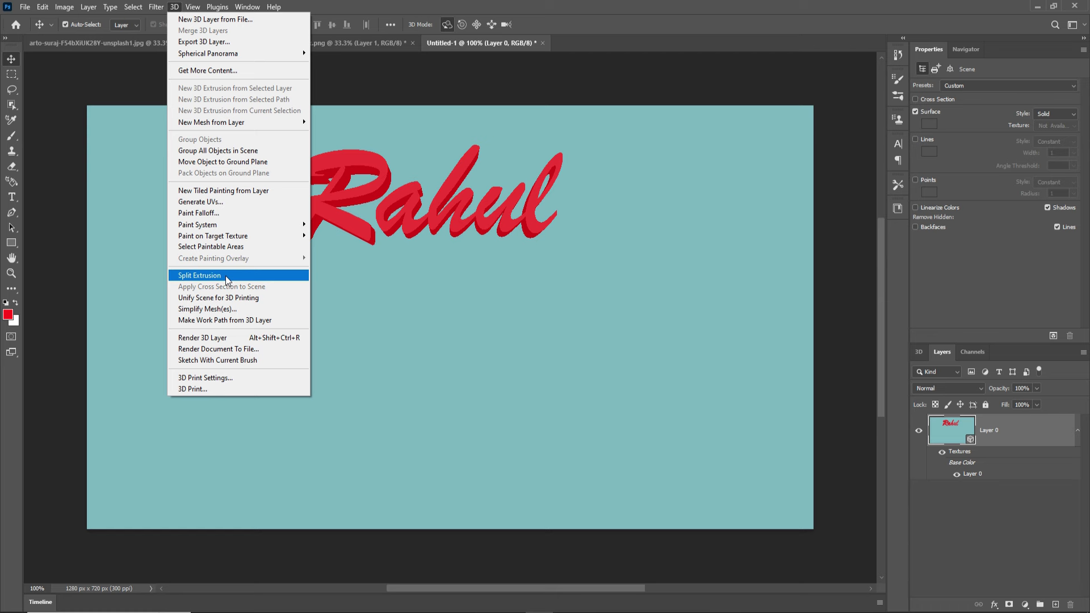
{"action": "left_click", "coordinate": [216, 338]}
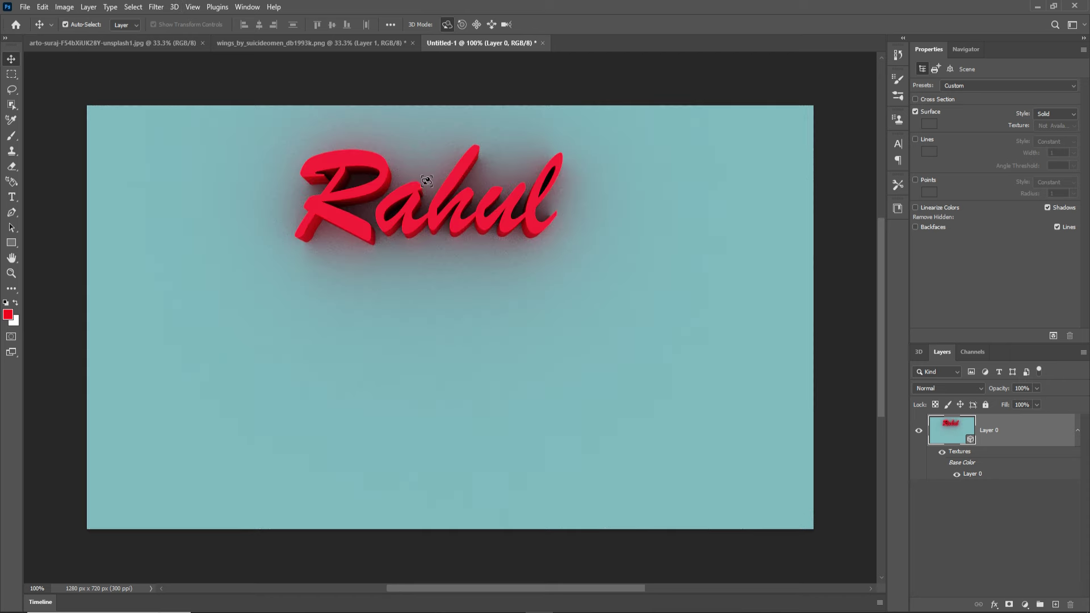
{"action": "left_click", "coordinate": [135, 43]}
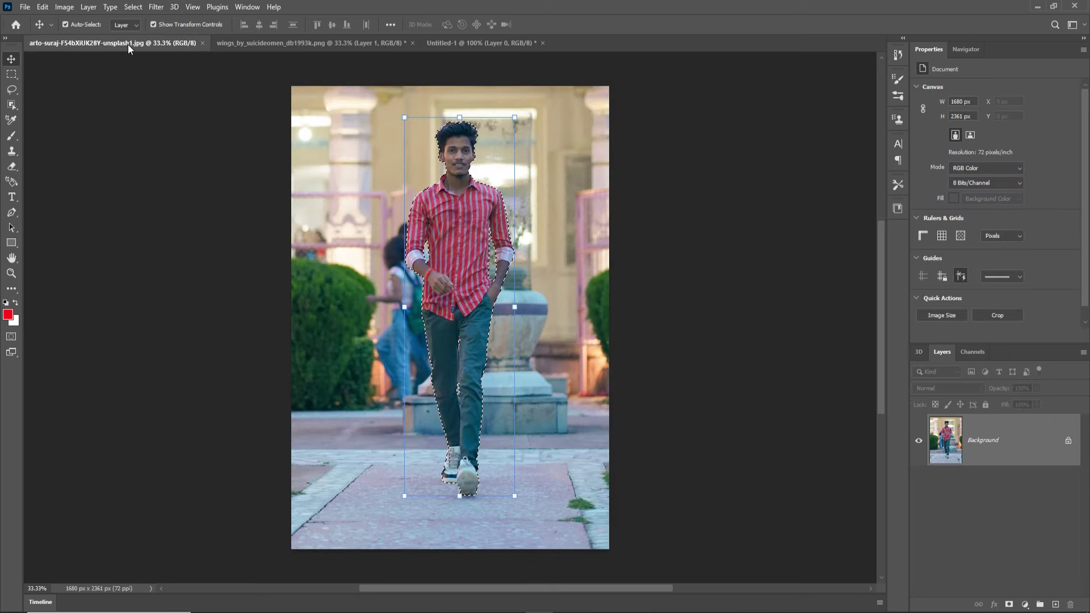
- Drag the selected man from the floating photo window into Untitled-1
{"action": "left_click_drag", "start_coordinate": [128, 44], "coordinate": [581, 85]}
{"action": "left_click_drag", "start_coordinate": [648, 240], "coordinate": [407, 299]}
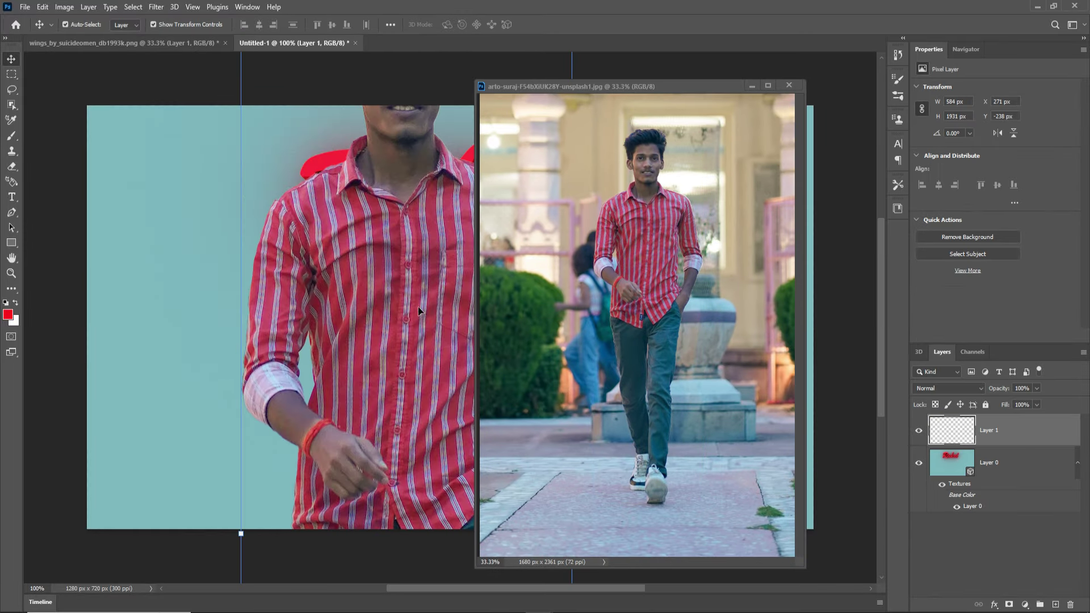
{"action": "left_click", "coordinate": [750, 87]}
- Scale the man to about 25.8% and centre him beneath the Rahul text
{"action": "left_click_drag", "start_coordinate": [583, 540], "coordinate": [354, 511]}
{"action": "left_click_drag", "start_coordinate": [303, 486], "coordinate": [456, 331]}
{"action": "left_click_drag", "start_coordinate": [511, 376], "coordinate": [487, 374]}
{"action": "left_click_drag", "start_coordinate": [460, 436], "coordinate": [459, 402]}
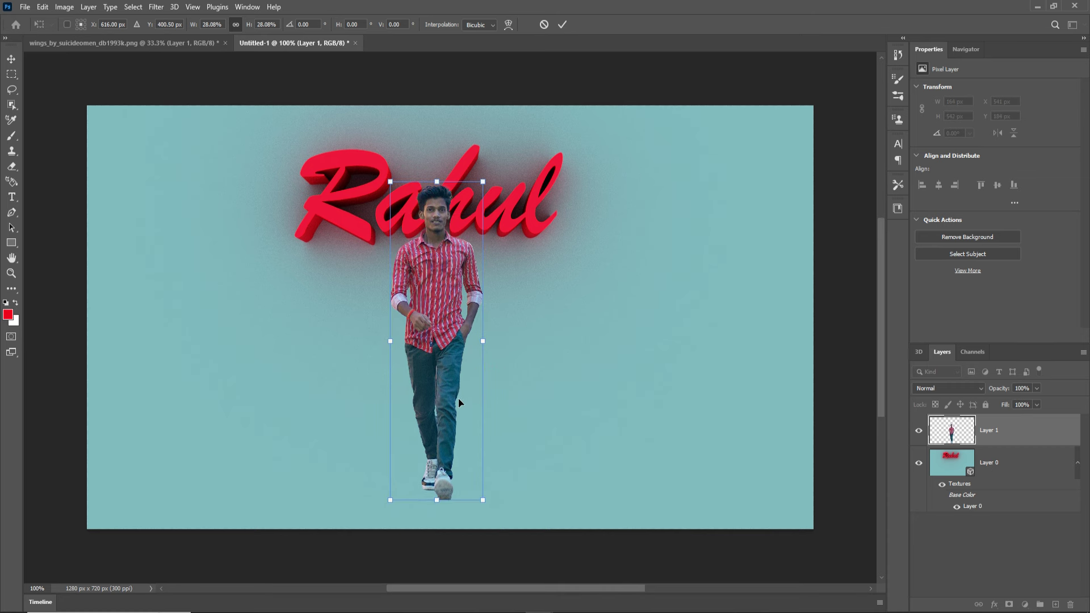
{"action": "left_click_drag", "start_coordinate": [486, 497], "coordinate": [475, 478]}
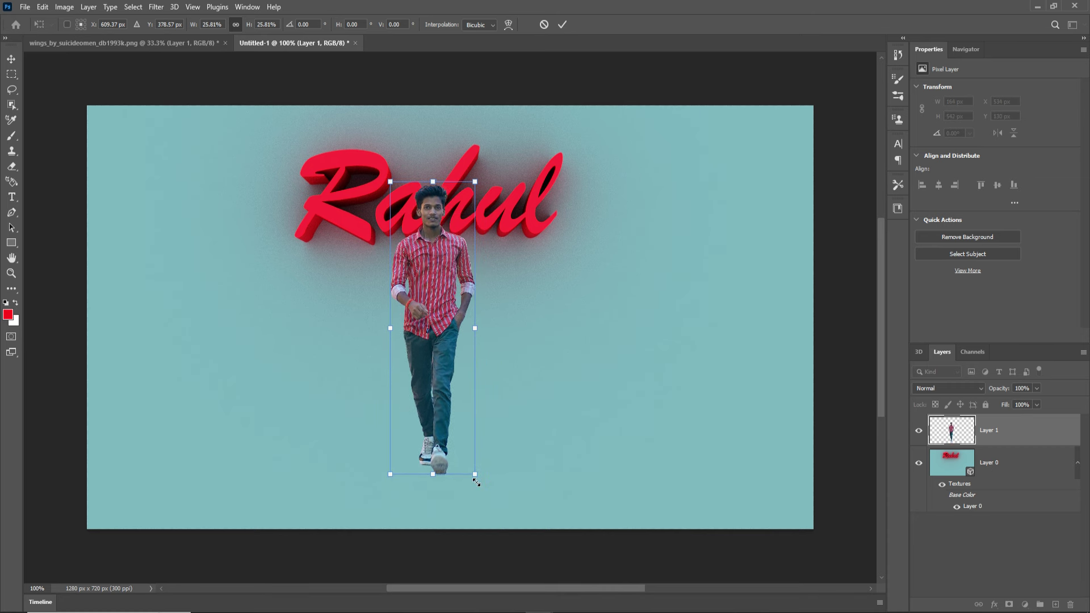
{"action": "left_click_drag", "start_coordinate": [437, 395], "coordinate": [444, 399]}
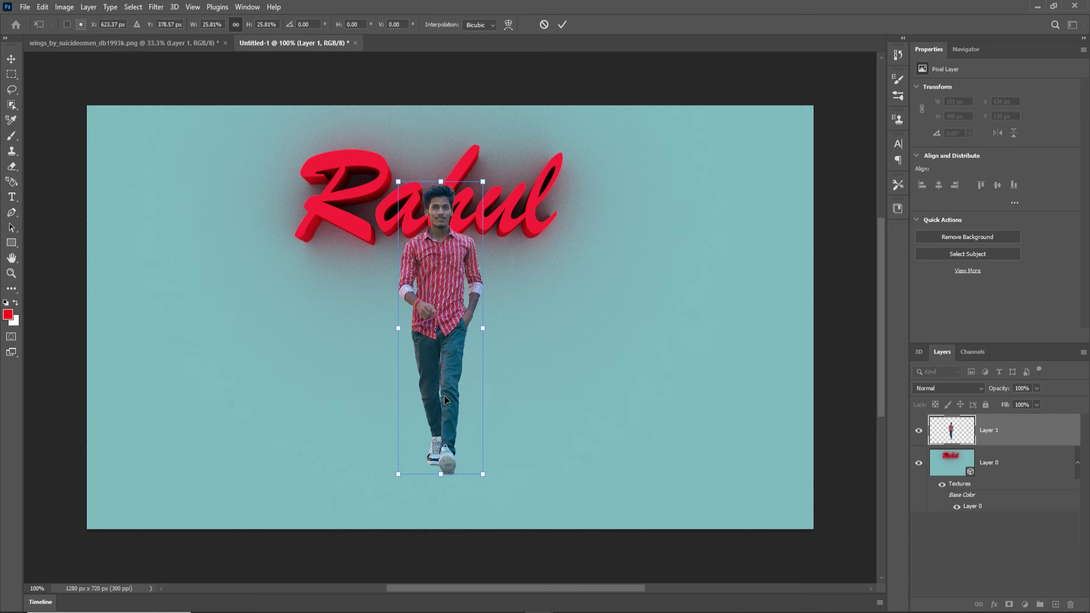
{"action": "left_click", "coordinate": [562, 25]}
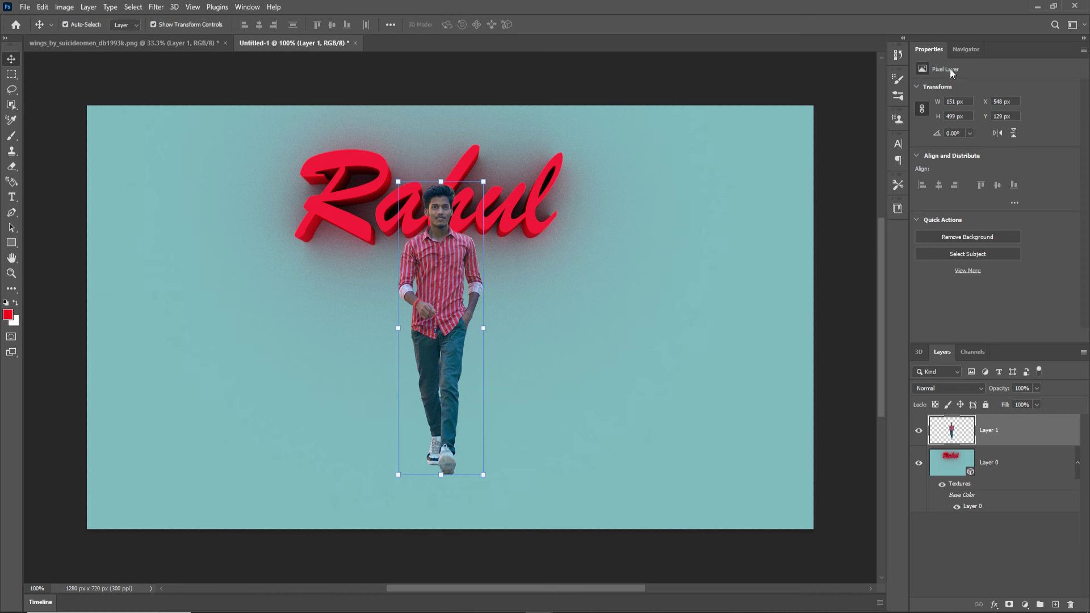
{"action": "left_click", "coordinate": [960, 49]}
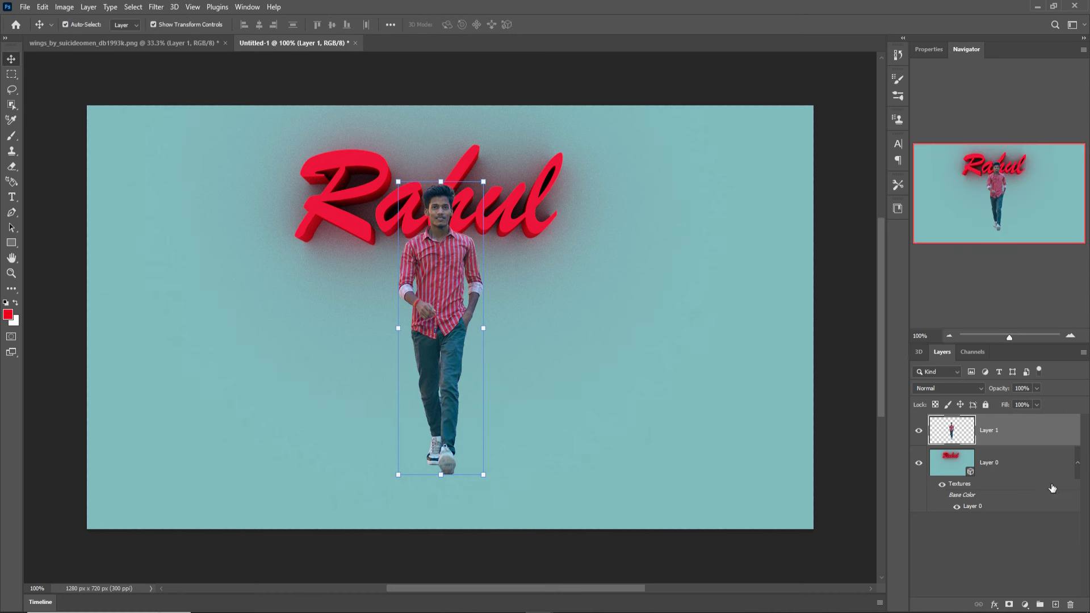
- Rasterize the 3D layer Layer 0
{"action": "left_click", "coordinate": [1021, 463]}
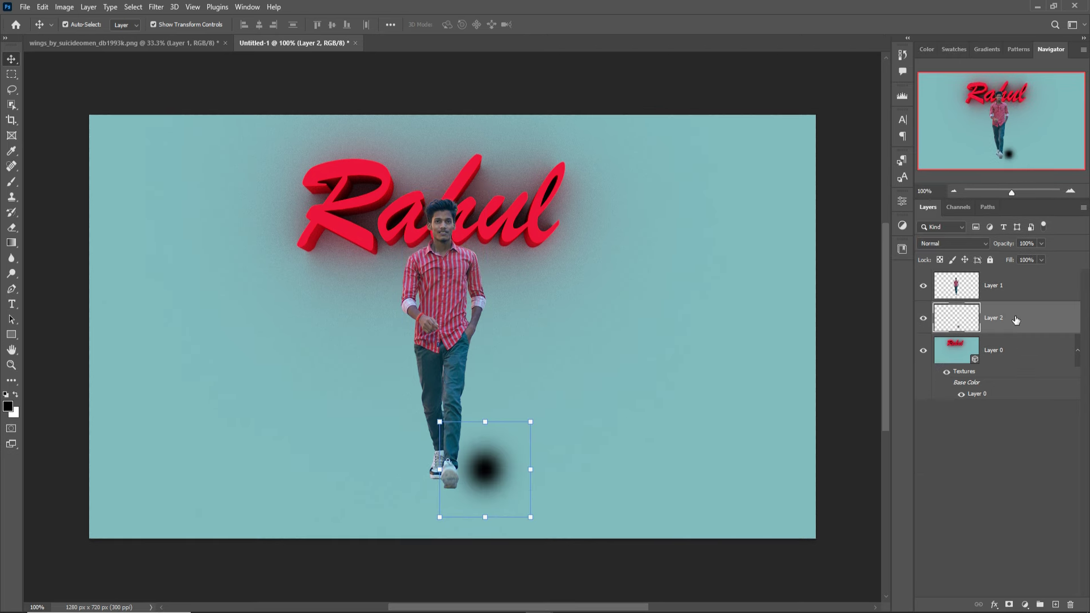
{"action": "left_click", "coordinate": [1016, 350]}
{"action": "right_click", "coordinate": [1023, 461]}
{"action": "left_click", "coordinate": [919, 463]}
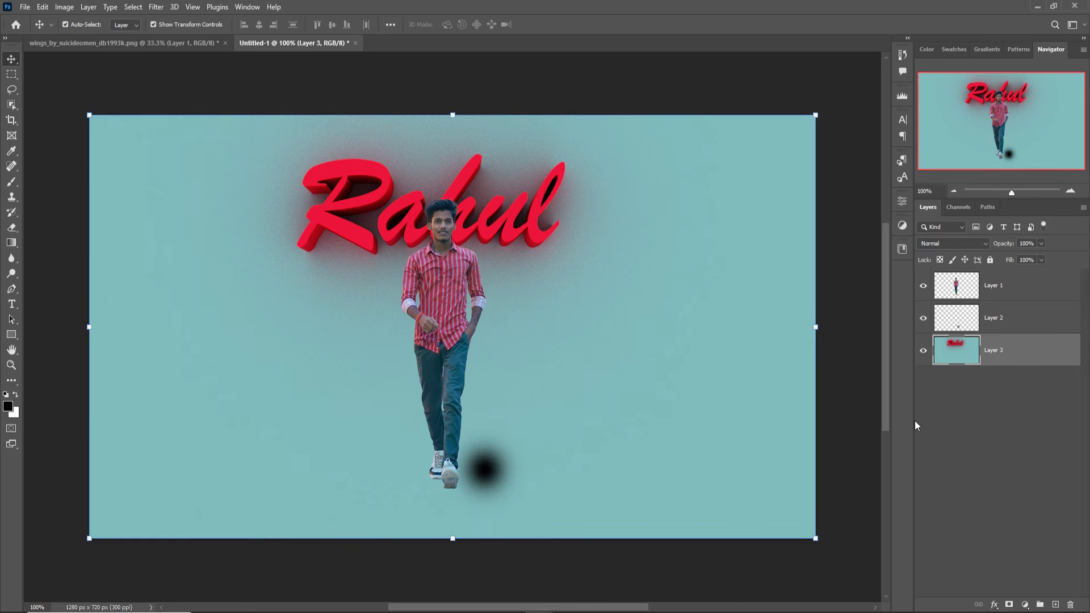
- Squash the black dot on Layer 2 into a flat, wide shadow under the man's feet
{"action": "left_click", "coordinate": [970, 321]}
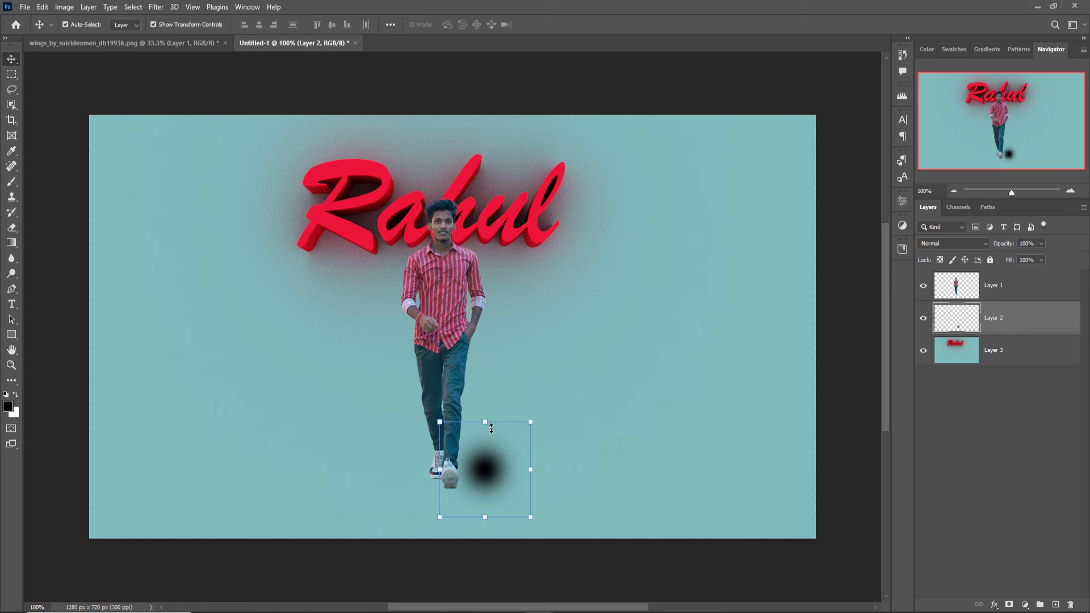
{"action": "left_click_drag", "start_coordinate": [491, 428], "coordinate": [450, 483]}
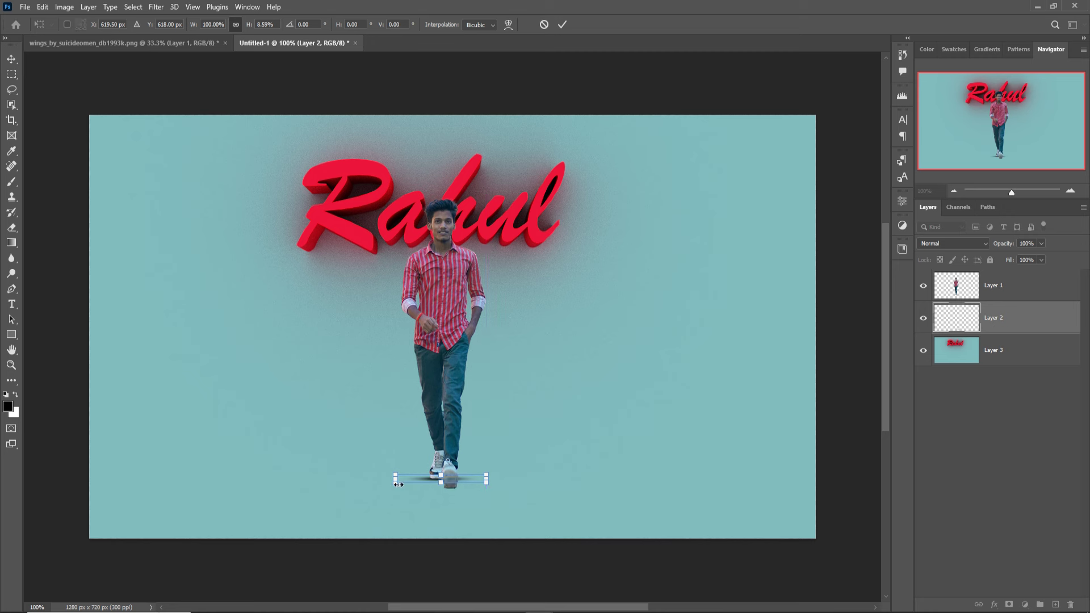
{"action": "left_click_drag", "start_coordinate": [398, 484], "coordinate": [347, 479]}
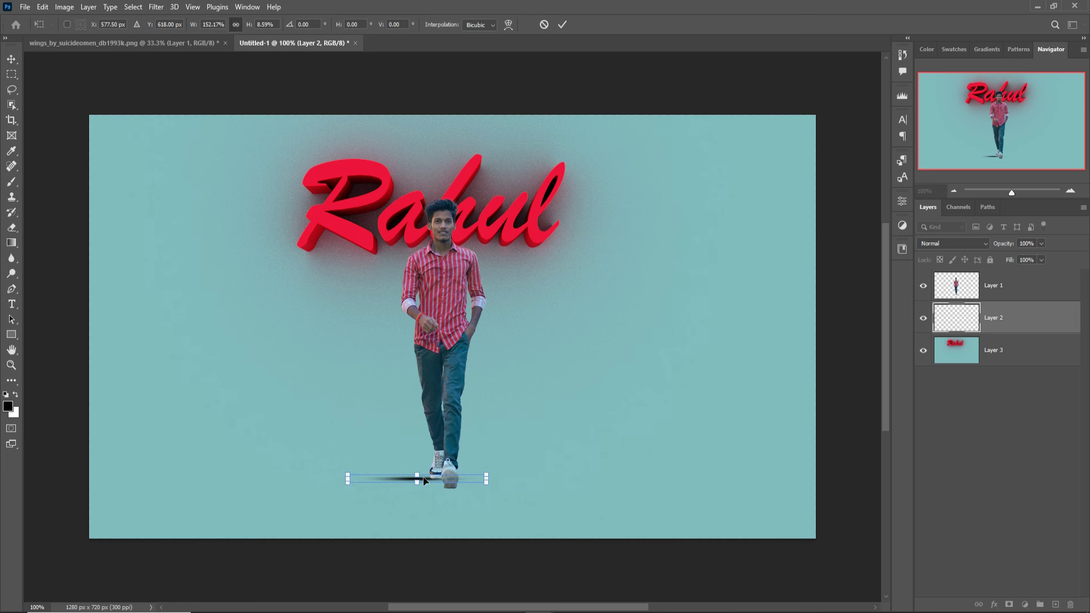
{"action": "left_click_drag", "start_coordinate": [426, 481], "coordinate": [445, 480]}
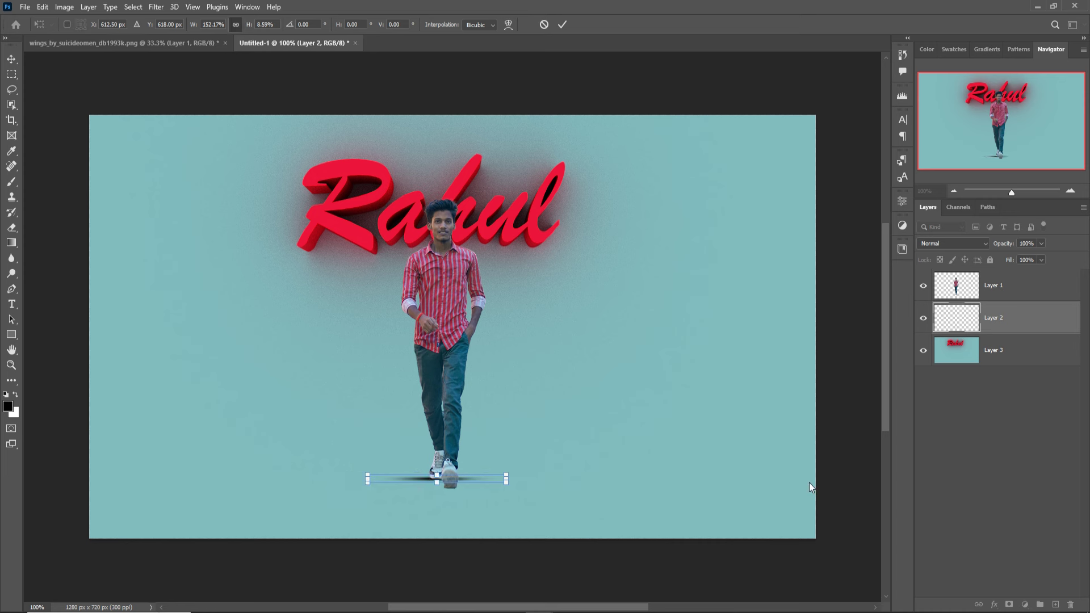
{"action": "key", "text": "Right"}
{"action": "key", "text": "Right"}
{"action": "key", "text": "Right"}
{"action": "key", "text": "Down"}
{"action": "left_click", "coordinate": [562, 25]}
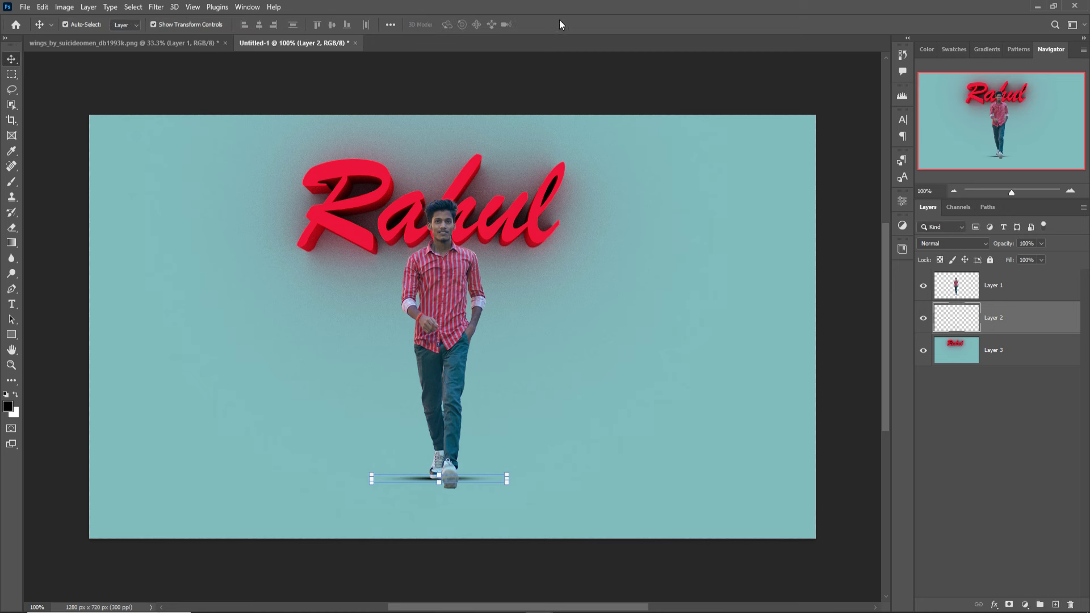
- Duplicate the shadow as Layer 2 copy and nudge it slightly down and right
{"action": "right_click", "coordinate": [1033, 314]}
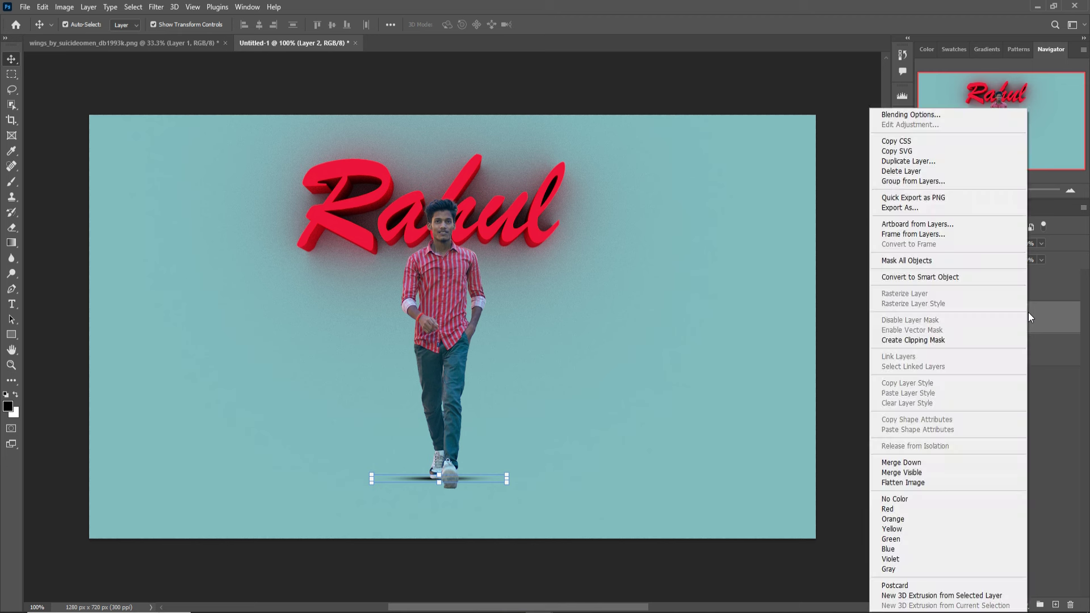
{"action": "left_click", "coordinate": [892, 160]}
{"action": "left_click", "coordinate": [639, 175]}
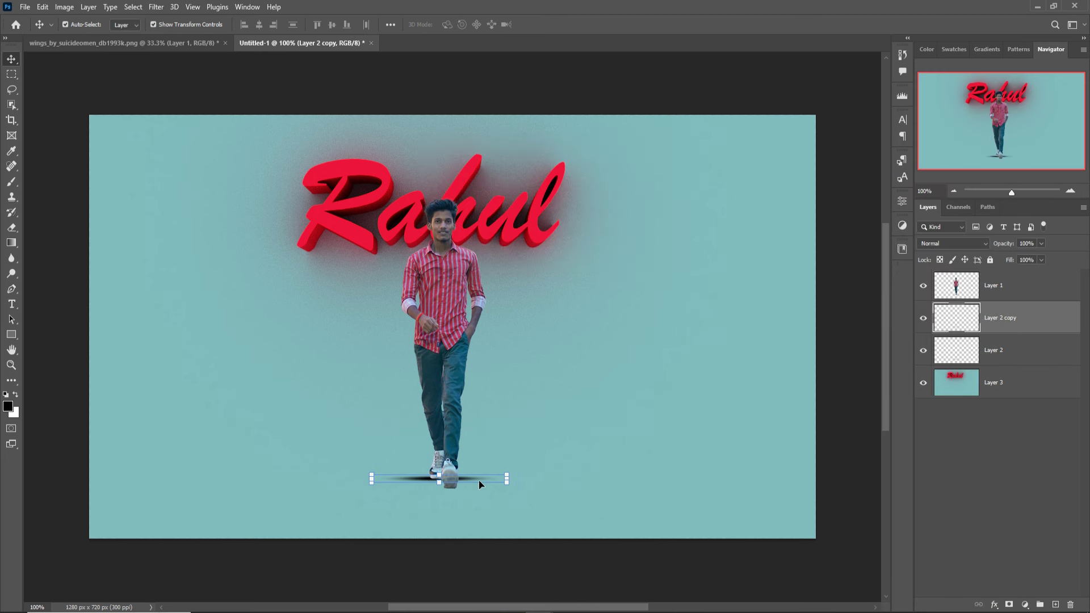
{"action": "left_click_drag", "start_coordinate": [467, 483], "coordinate": [468, 489]}
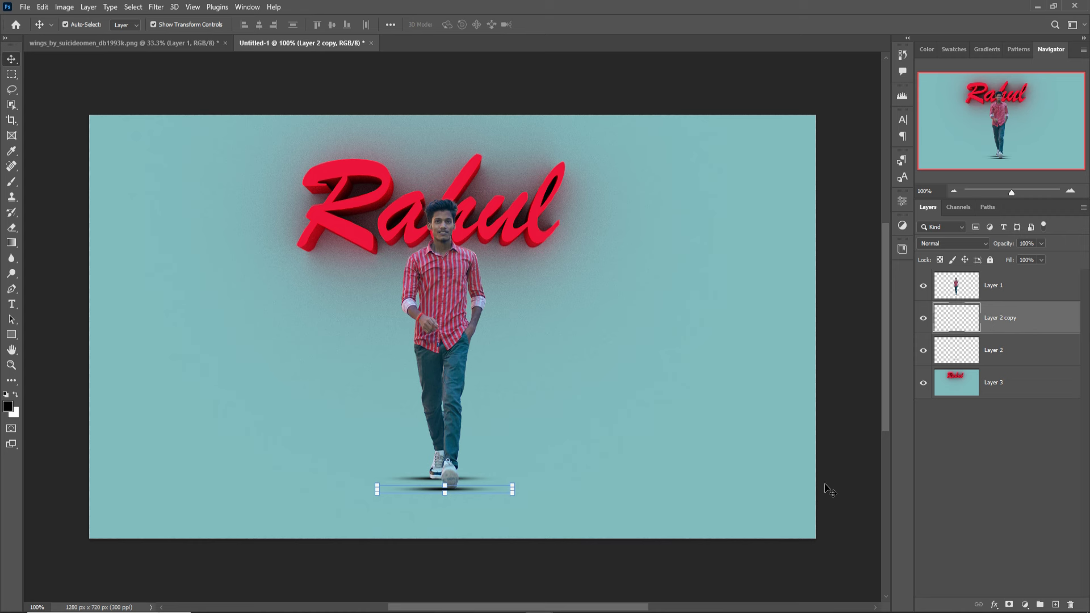
{"action": "key", "text": "Right"}
{"action": "key", "text": "Right"}
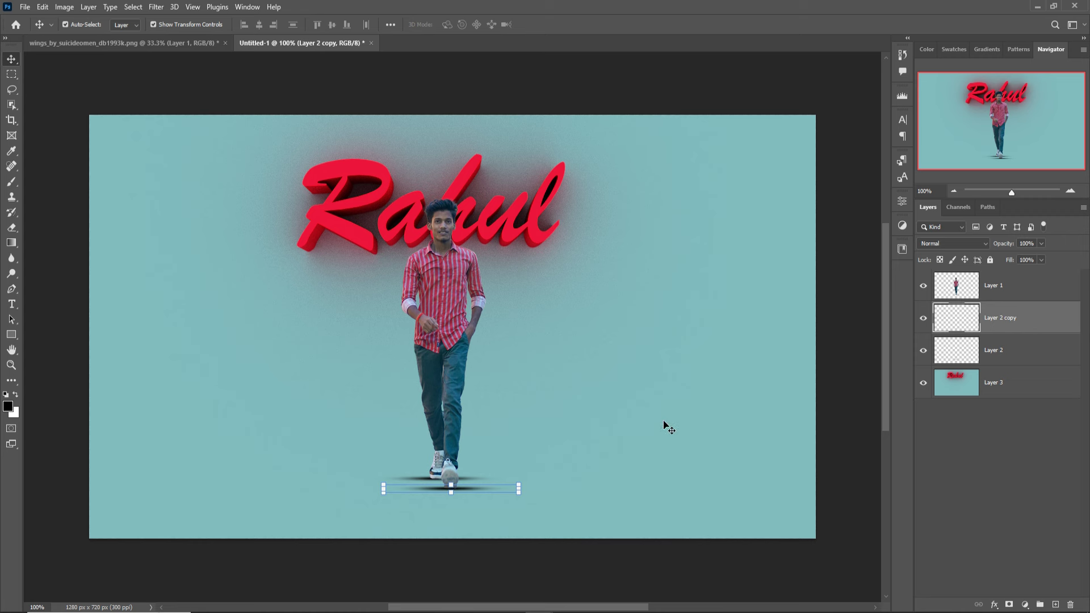
{"action": "left_click", "coordinate": [455, 277]}
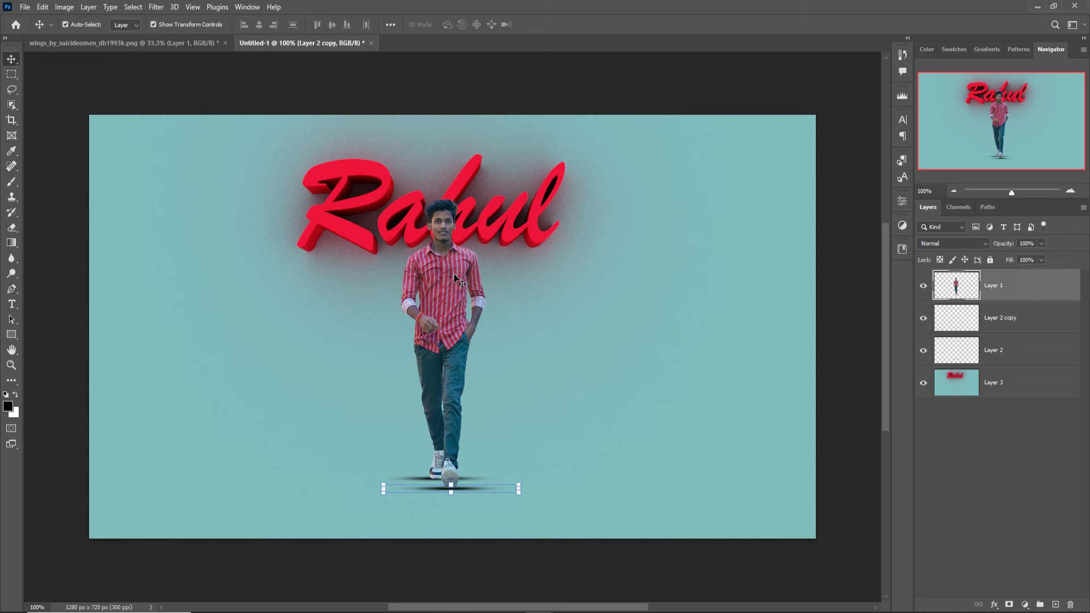
- Drag the wings layer from its floating document into the poster and zoom out
{"action": "left_click", "coordinate": [137, 43]}
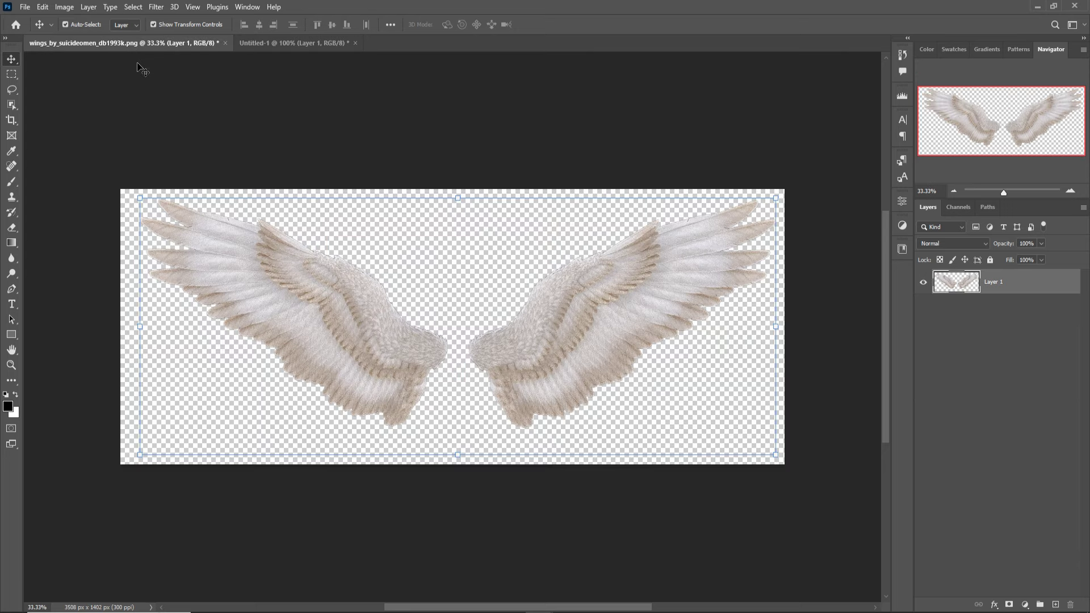
{"action": "left_click_drag", "start_coordinate": [137, 46], "coordinate": [465, 109]}
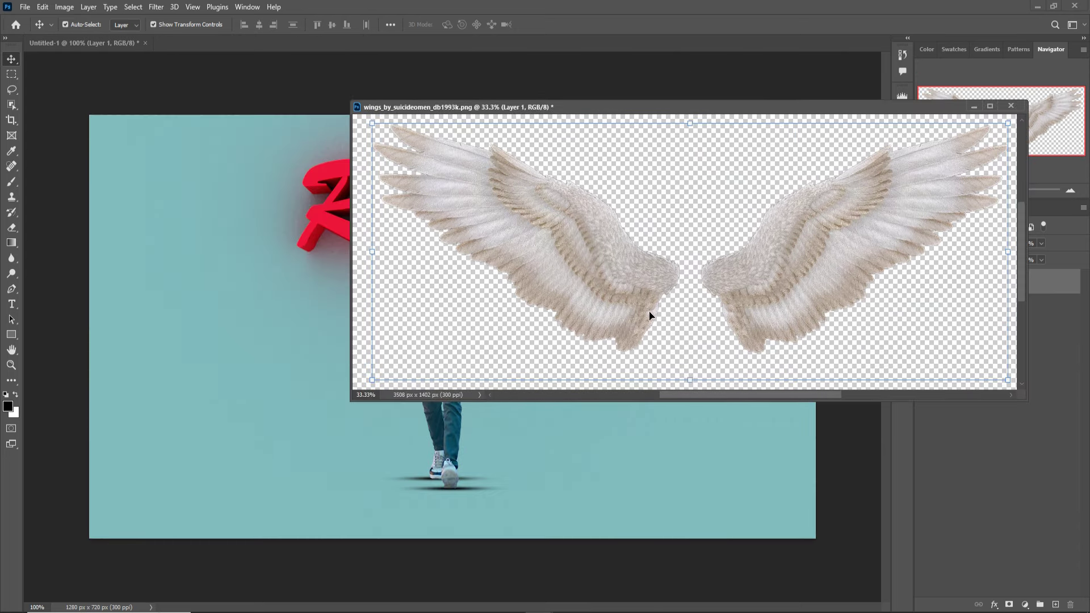
{"action": "left_click_drag", "start_coordinate": [643, 294], "coordinate": [262, 293]}
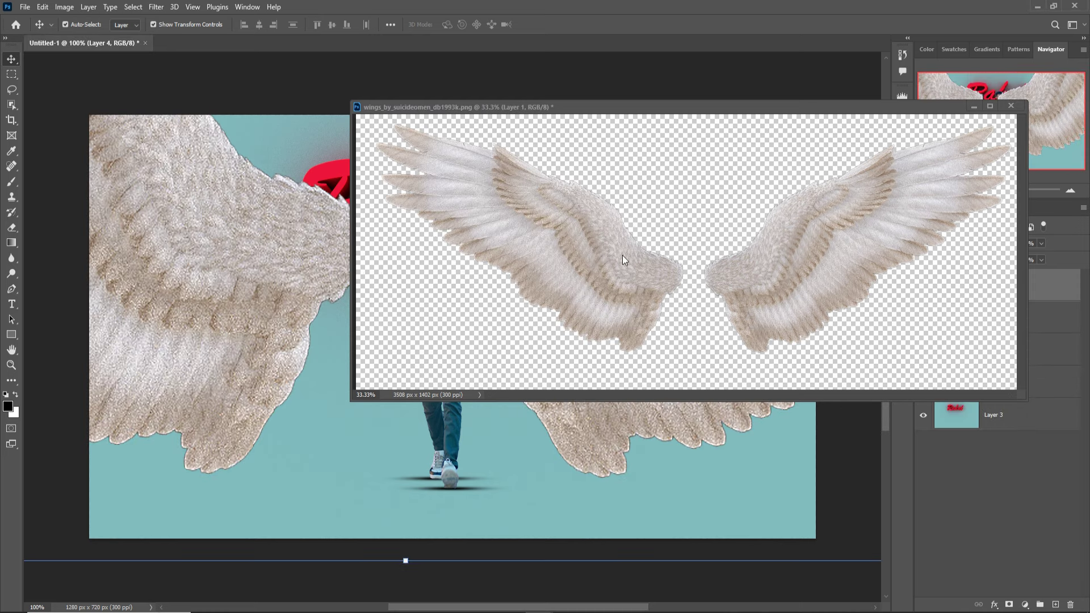
{"action": "left_click", "coordinate": [972, 110]}
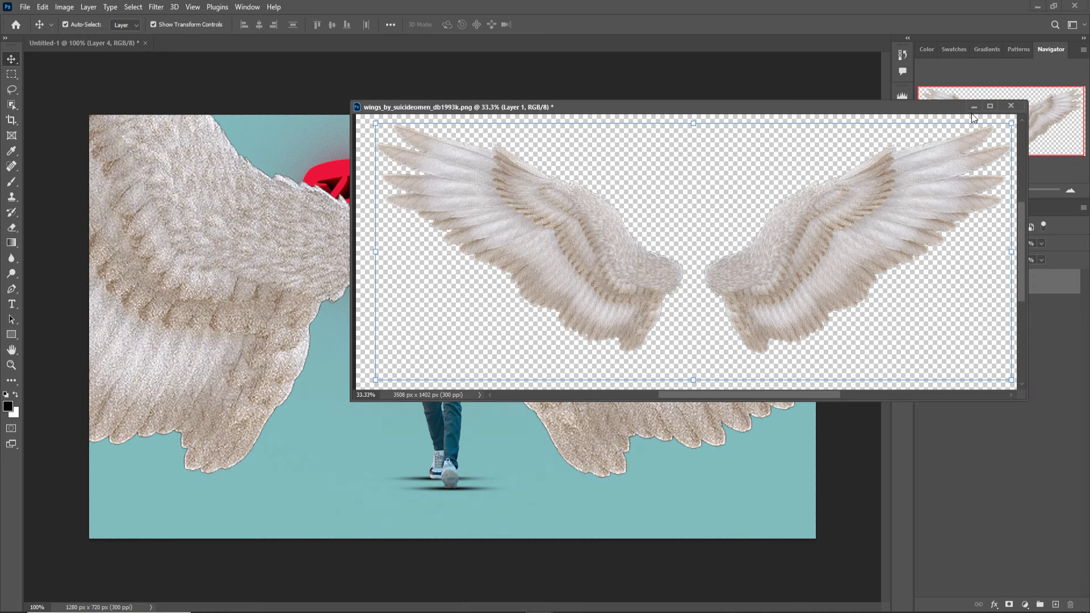
{"action": "left_click", "coordinate": [973, 106]}
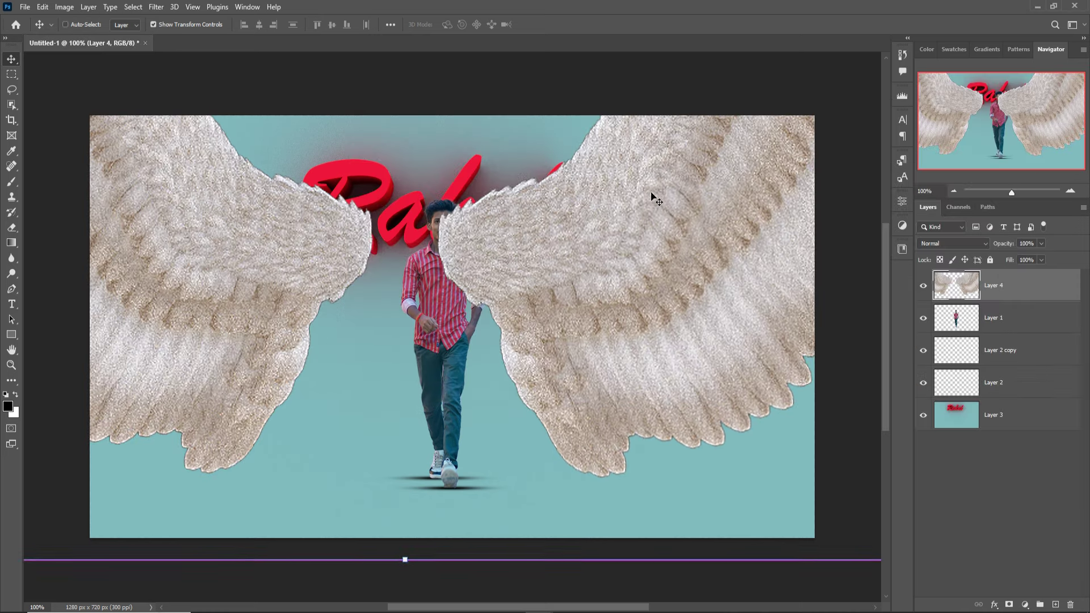
{"action": "key", "text": "ctrl+minus"}
{"action": "key", "text": "ctrl+minus"}
- Shrink the wings to about 25% behind the man's shoulders and move Layer 4 below Layer 1
{"action": "left_click_drag", "start_coordinate": [439, 442], "coordinate": [440, 212]}
{"action": "left_click_drag", "start_coordinate": [441, 126], "coordinate": [460, 282]}
{"action": "left_click_drag", "start_coordinate": [452, 219], "coordinate": [453, 276]}
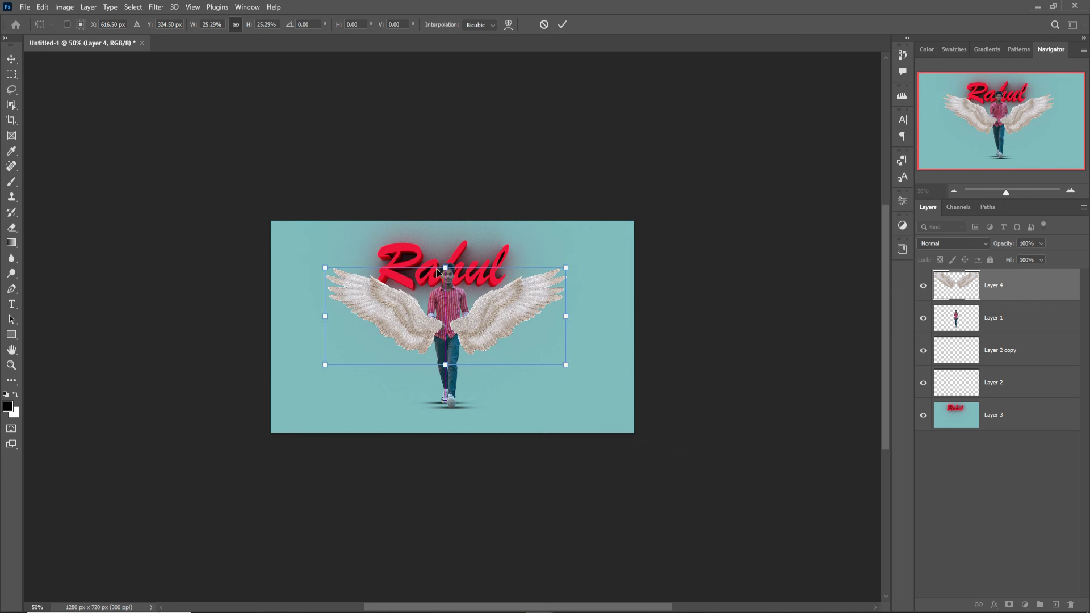
{"action": "left_click_drag", "start_coordinate": [460, 327], "coordinate": [462, 299]}
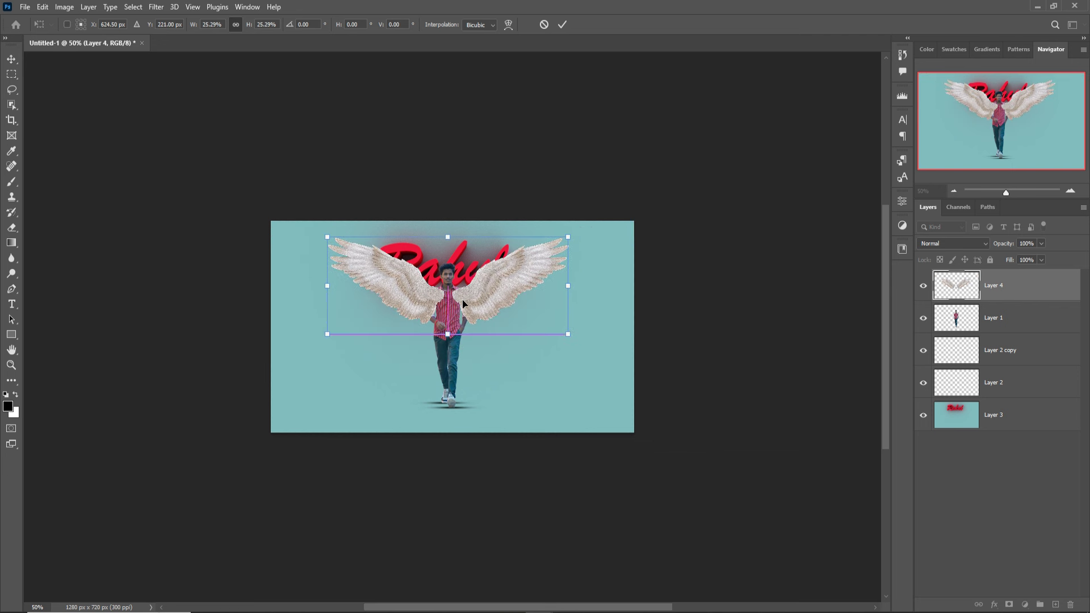
{"action": "left_click", "coordinate": [562, 25]}
{"action": "left_click_drag", "start_coordinate": [1027, 289], "coordinate": [1028, 328]}
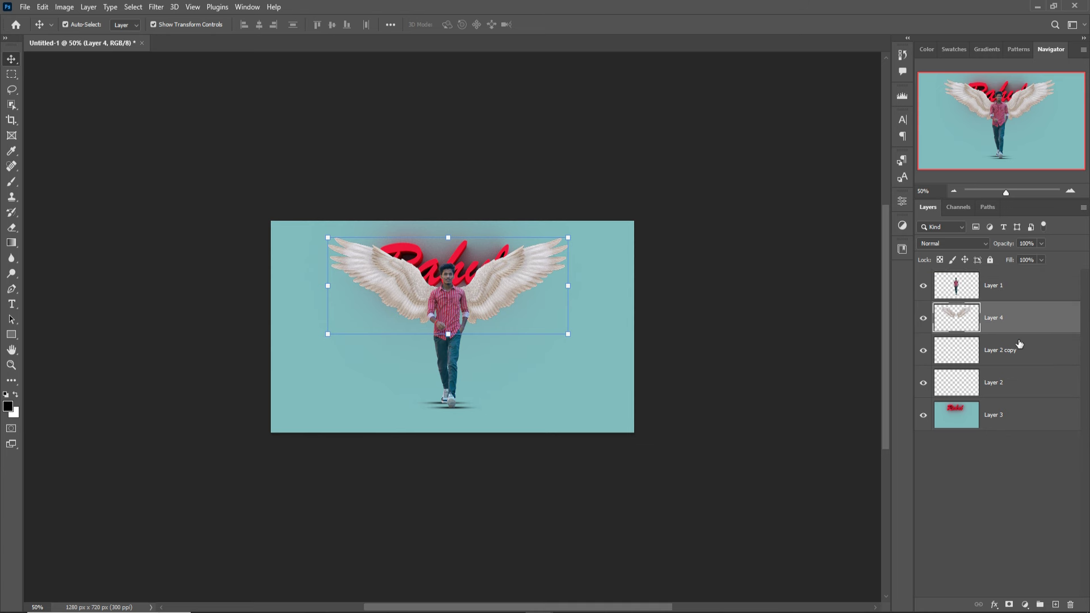
{"action": "left_click_drag", "start_coordinate": [448, 237], "coordinate": [448, 242]}
{"action": "key", "text": "Return"}
- Select the man, wings and shadow layers together and shrink and raise them slightly
{"action": "left_click", "coordinate": [1016, 382], "text": "shift"}
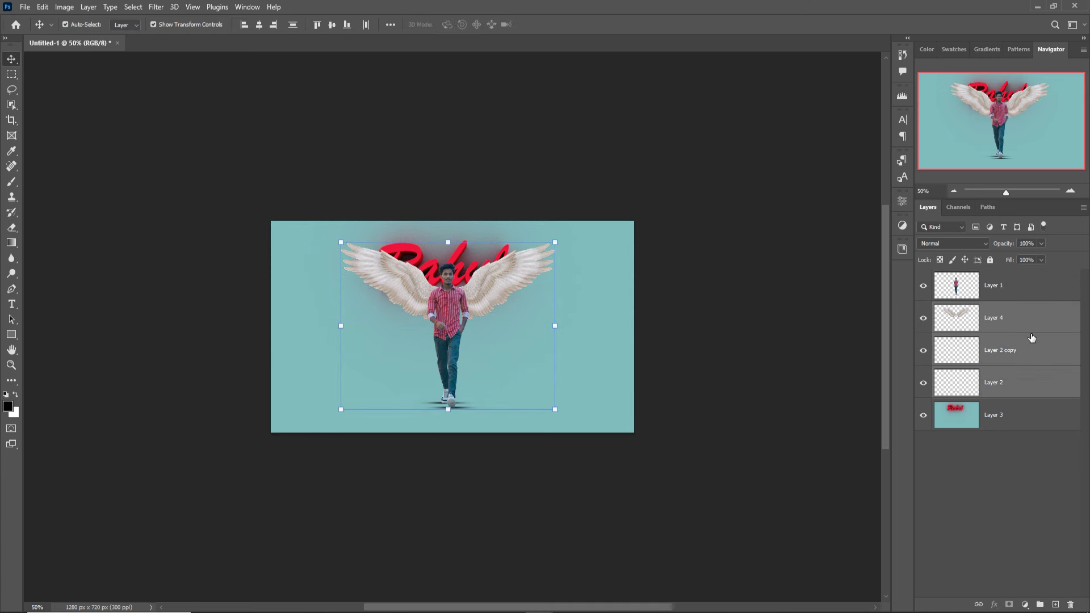
{"action": "key", "text": "ctrl+t"}
{"action": "left_click", "coordinate": [1005, 290]}
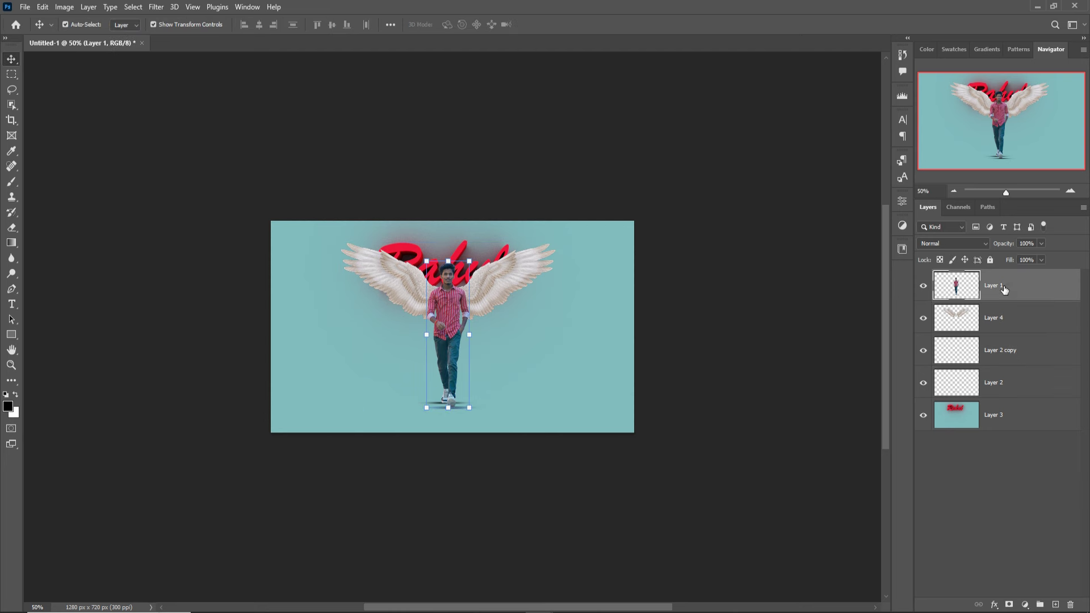
{"action": "left_click", "coordinate": [1016, 391], "text": "shift"}
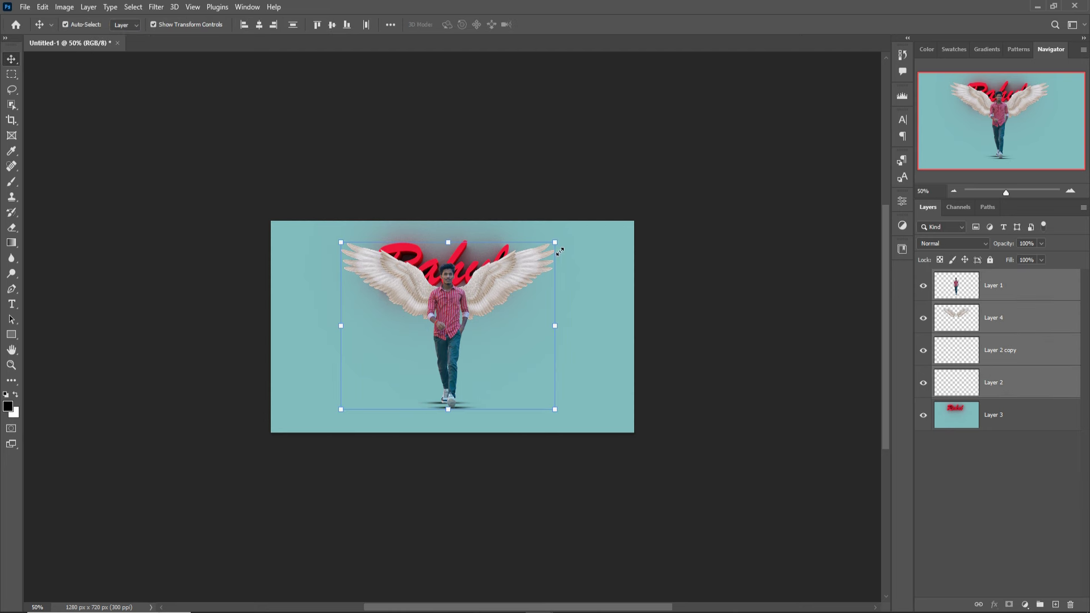
{"action": "left_click_drag", "start_coordinate": [560, 251], "coordinate": [523, 267]}
{"action": "left_click_drag", "start_coordinate": [444, 348], "coordinate": [458, 348]}
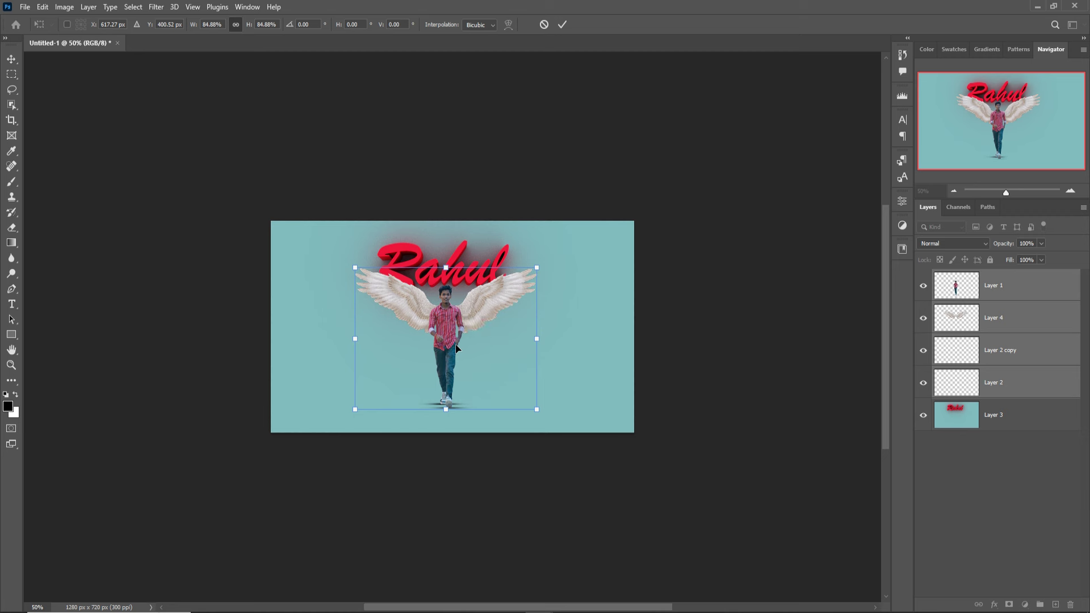
{"action": "left_click_drag", "start_coordinate": [448, 327], "coordinate": [442, 320]}
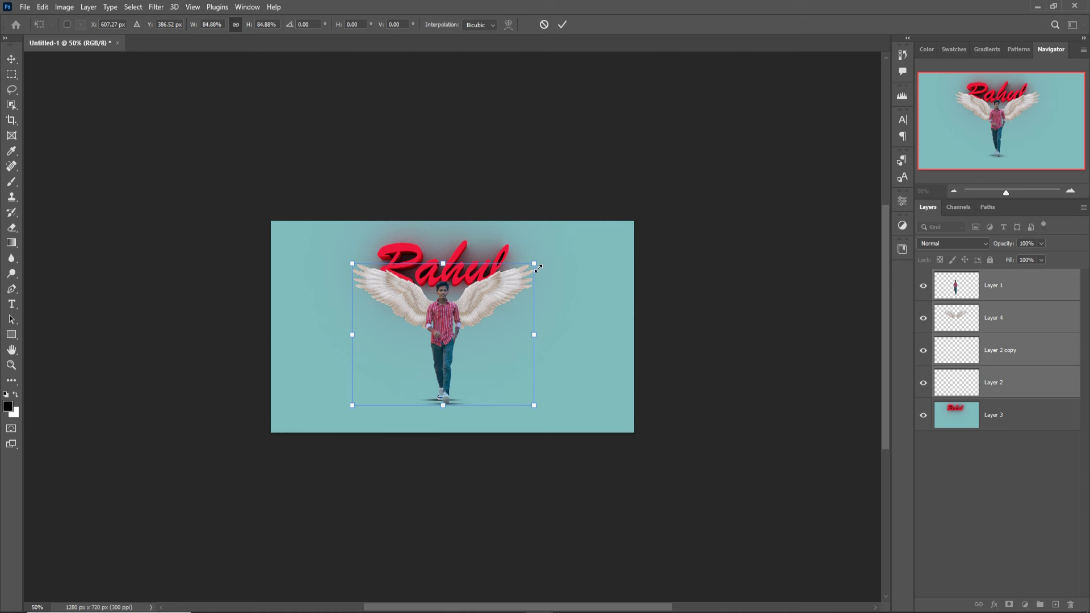
- Enlarge the wings and man back to about 96.6% × 94.7% and shift them slightly left
{"action": "left_click_drag", "start_coordinate": [538, 268], "coordinate": [562, 252]}
{"action": "left_click_drag", "start_coordinate": [491, 285], "coordinate": [482, 292]}
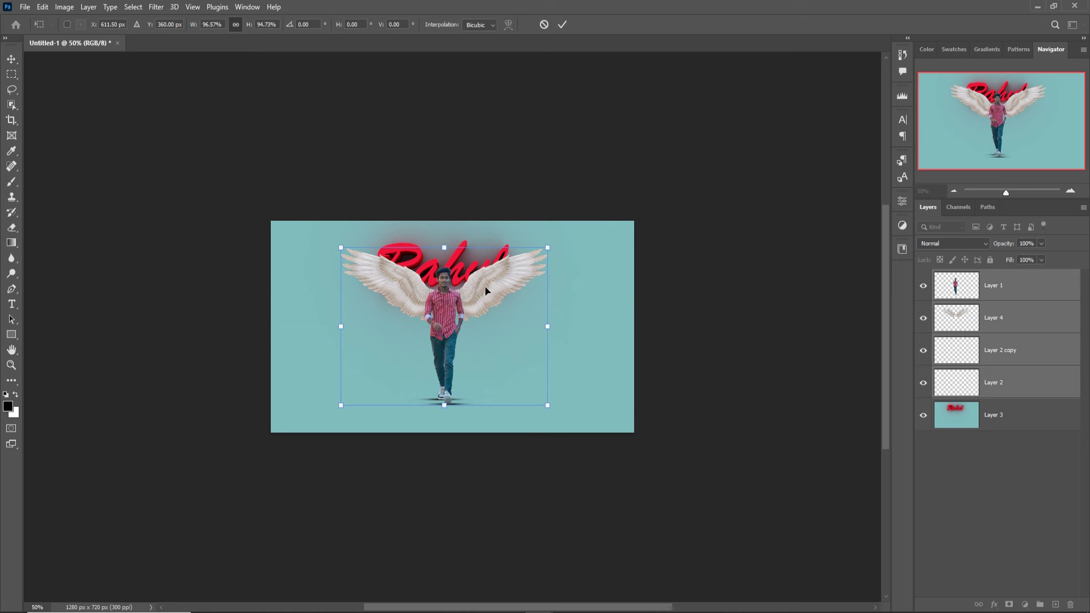
{"action": "left_click", "coordinate": [561, 25]}
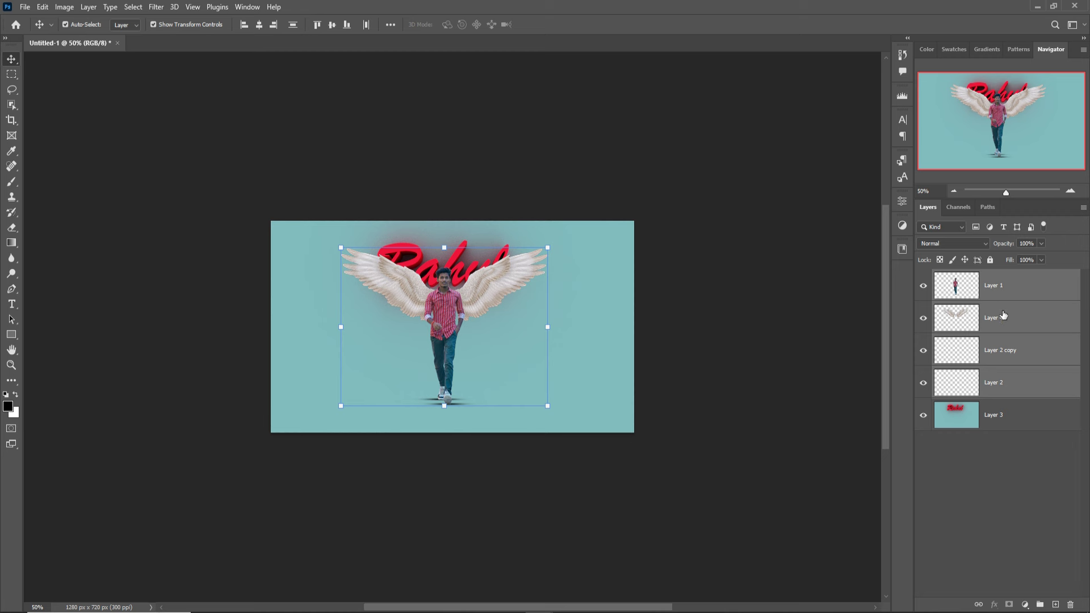
{"action": "left_click", "coordinate": [998, 294]}
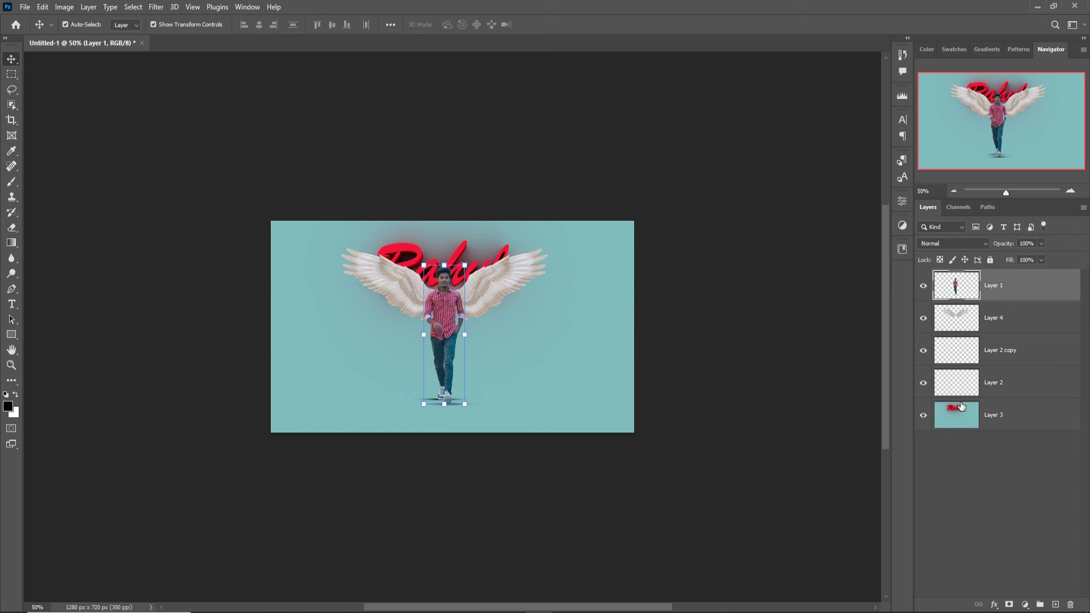
{"action": "left_click", "coordinate": [961, 405]}
- Marquee the empty bottom strip on Layer 3, Content-Aware Fill it, then deselect
{"action": "left_click", "coordinate": [923, 318]}
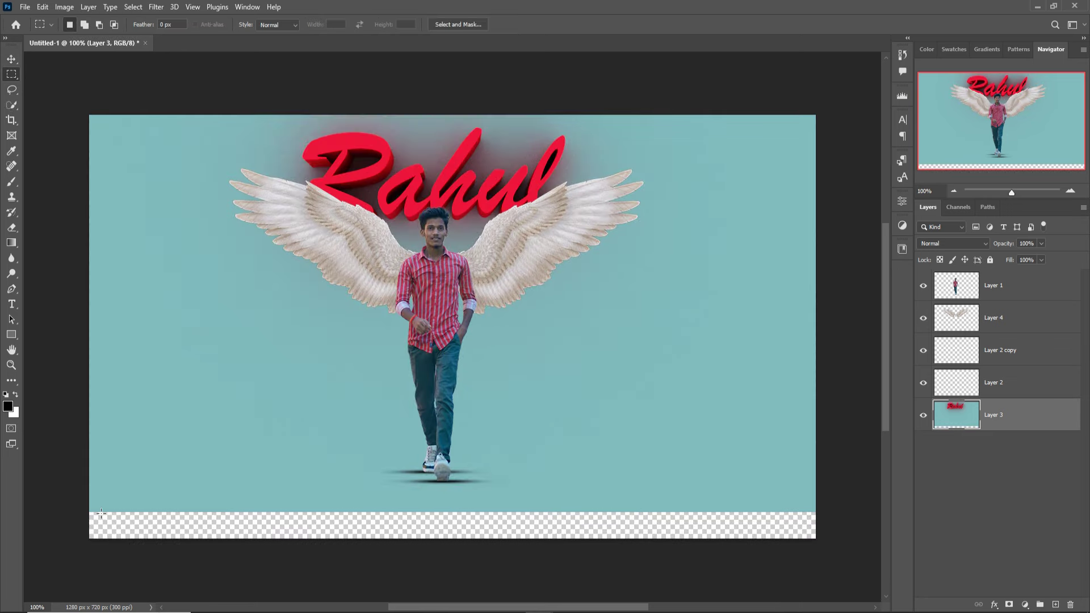
{"action": "left_click_drag", "start_coordinate": [101, 514], "coordinate": [483, 564]}
{"action": "left_click_drag", "start_coordinate": [648, 606], "coordinate": [458, 606]}
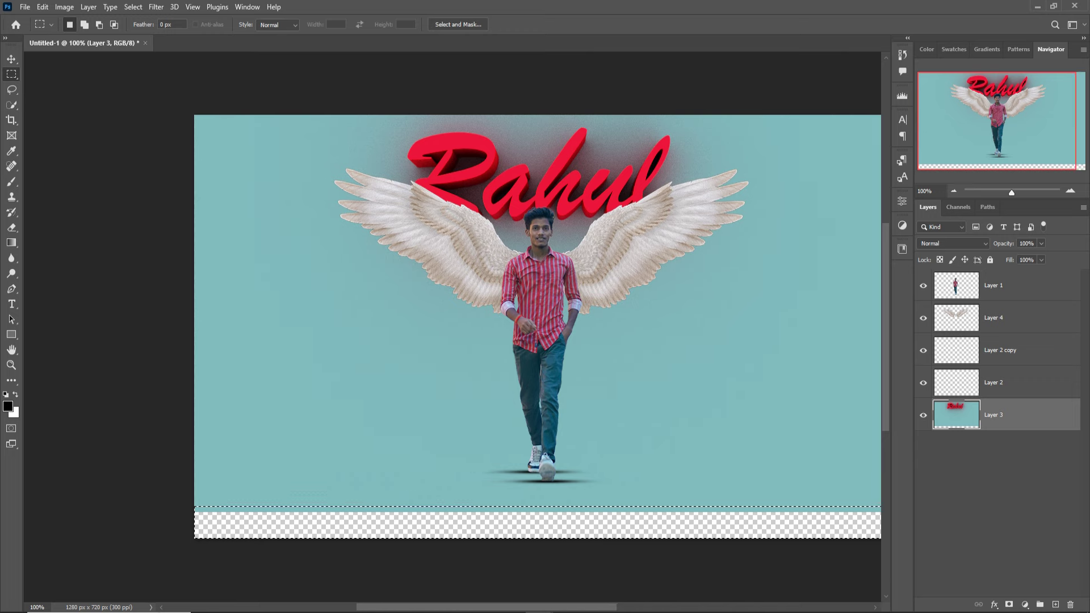
{"action": "left_click", "coordinate": [43, 6]}
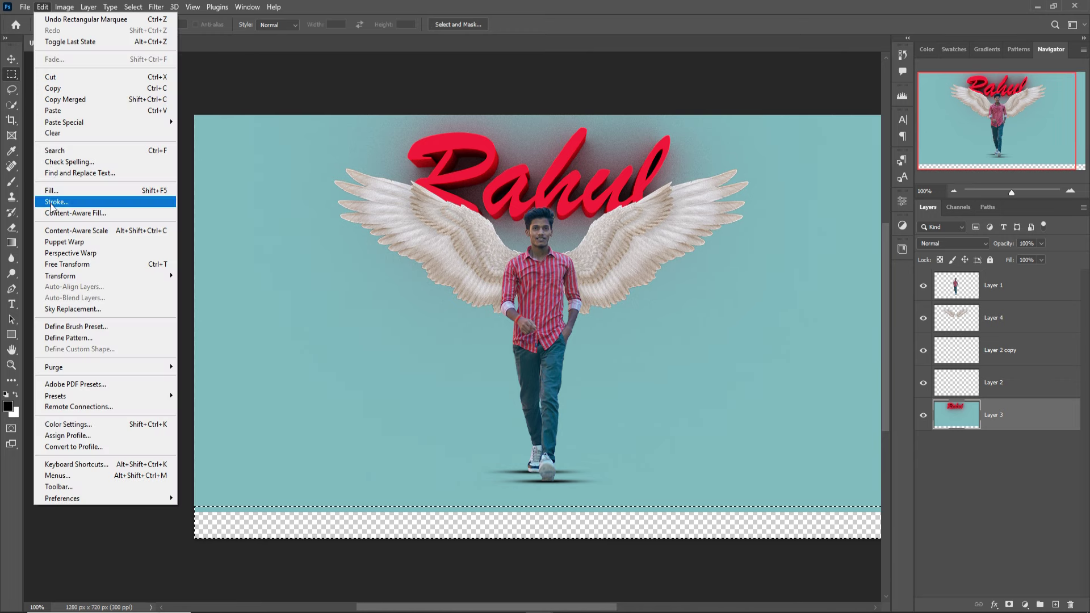
{"action": "left_click", "coordinate": [52, 202]}
{"action": "left_click", "coordinate": [603, 166]}
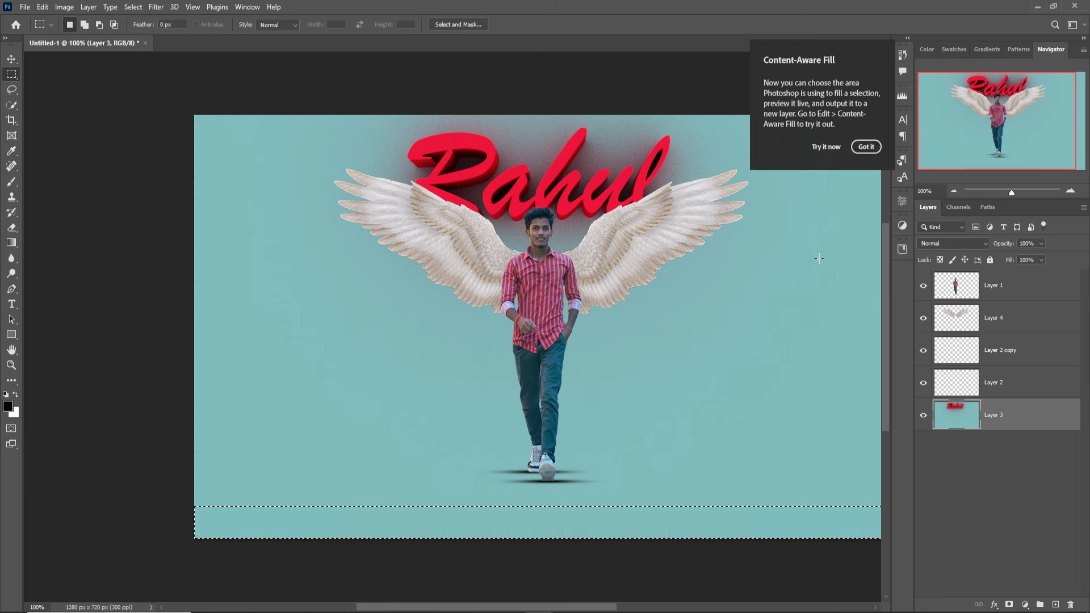
{"action": "left_click", "coordinate": [866, 147]}
{"action": "left_click", "coordinate": [157, 7]}
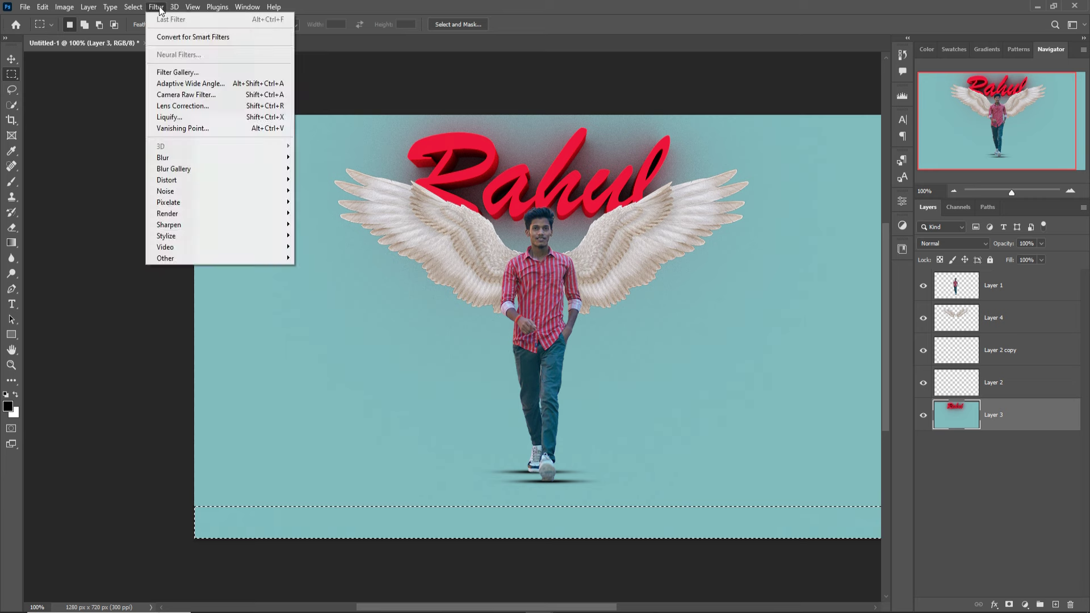
{"action": "left_click", "coordinate": [156, 7]}
{"action": "left_click", "coordinate": [133, 6]}
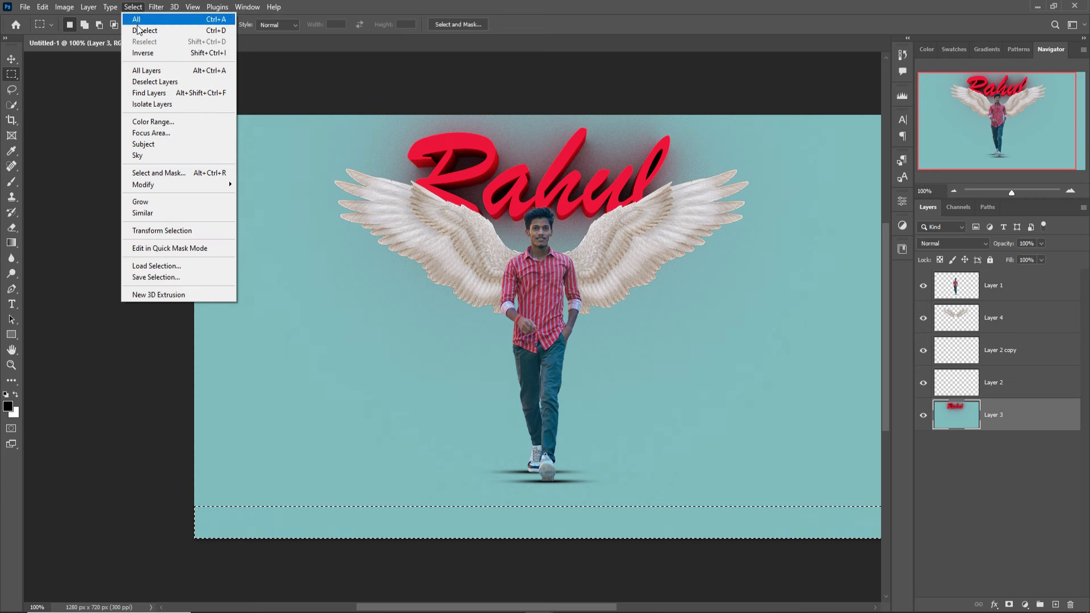
{"action": "left_click", "coordinate": [146, 30]}
- Shift the cyan background layer down with the Move tool so no transparent strip remains
{"action": "left_click", "coordinate": [12, 60]}
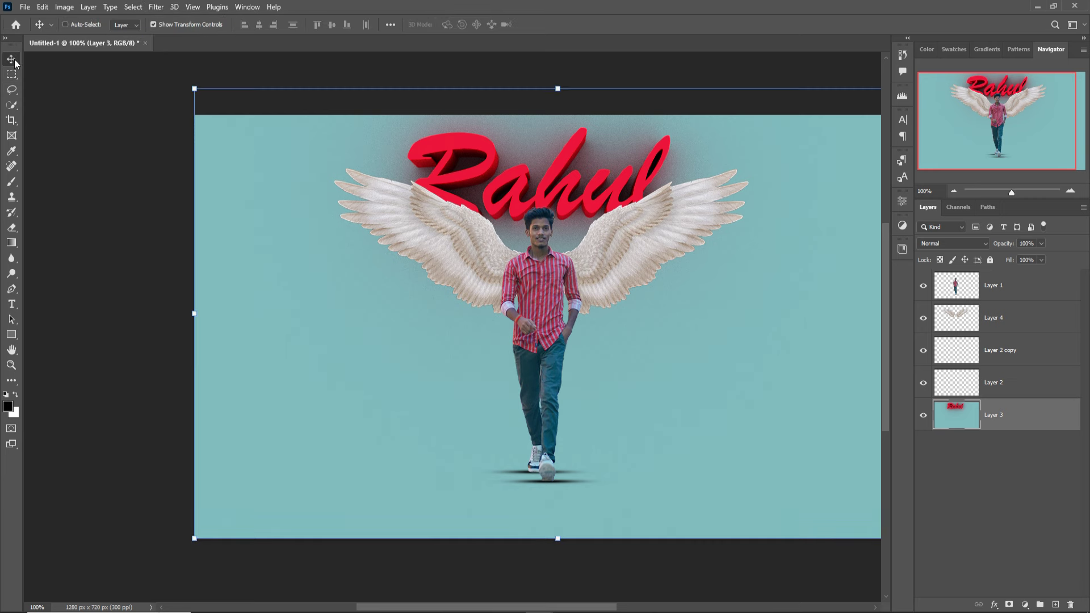
{"action": "key", "text": "ctrl+plus"}
{"action": "key", "text": "ctrl+minus"}
{"action": "key", "text": "ctrl+minus"}
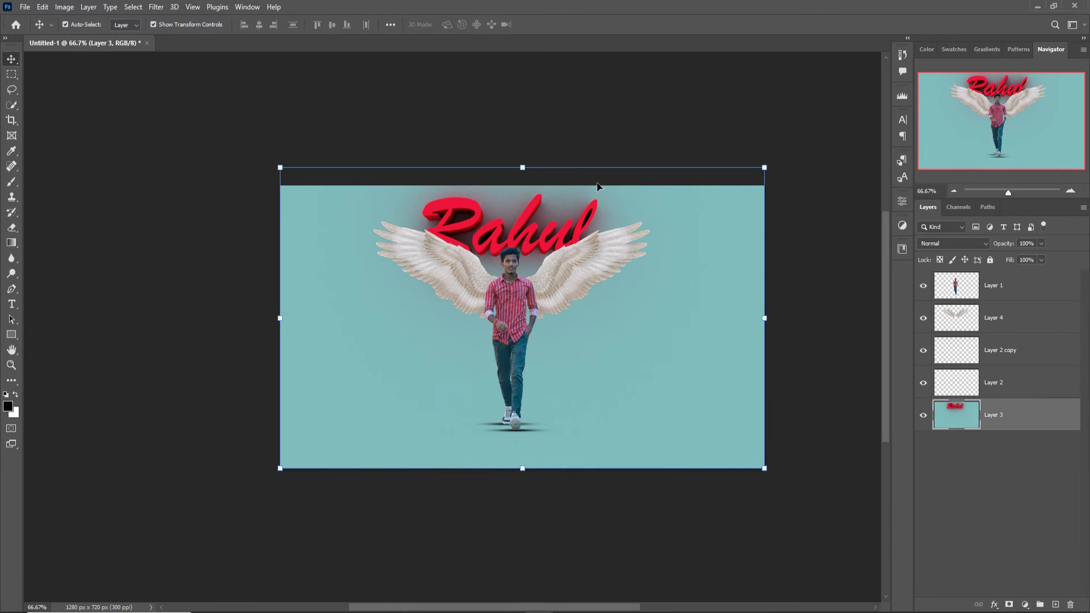
{"action": "left_click", "coordinate": [828, 219]}
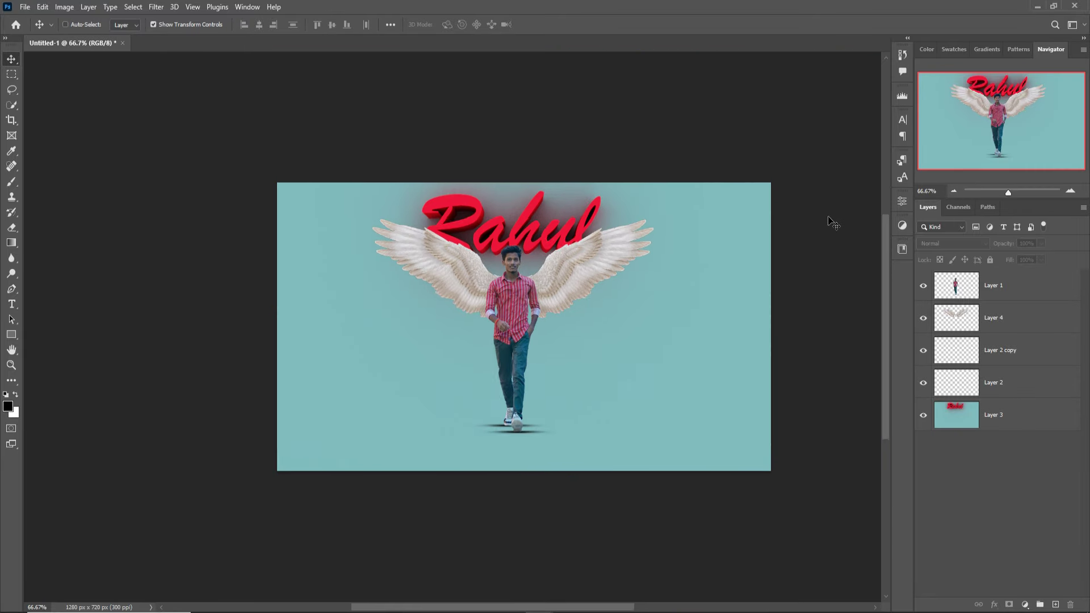
{"action": "key", "text": "ctrl+plus"}
{"action": "left_click_drag", "start_coordinate": [733, 285], "coordinate": [624, 290]}
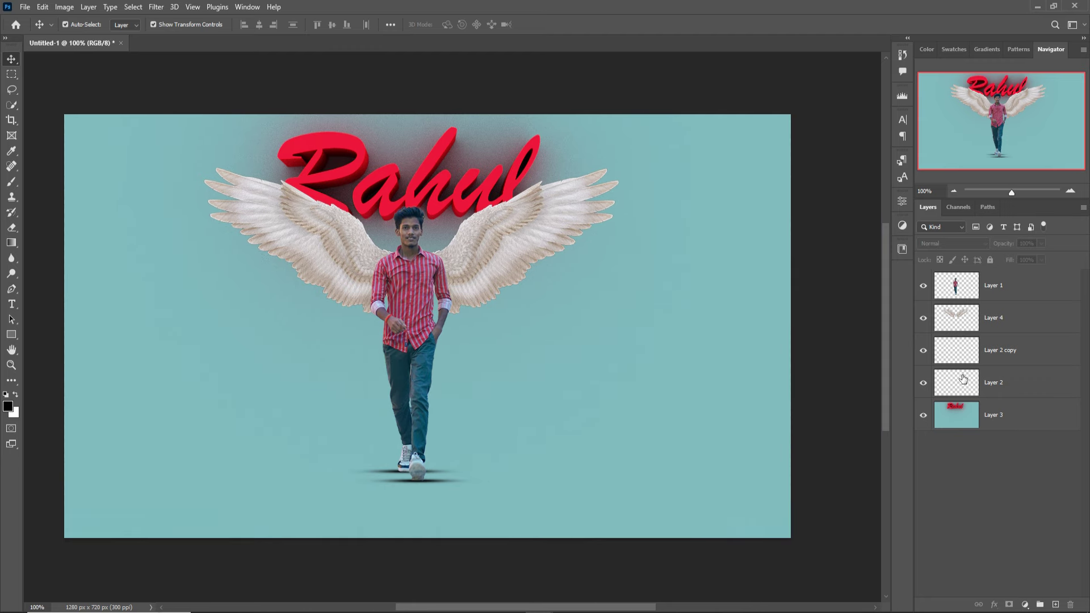
{"action": "left_click", "coordinate": [1026, 430]}
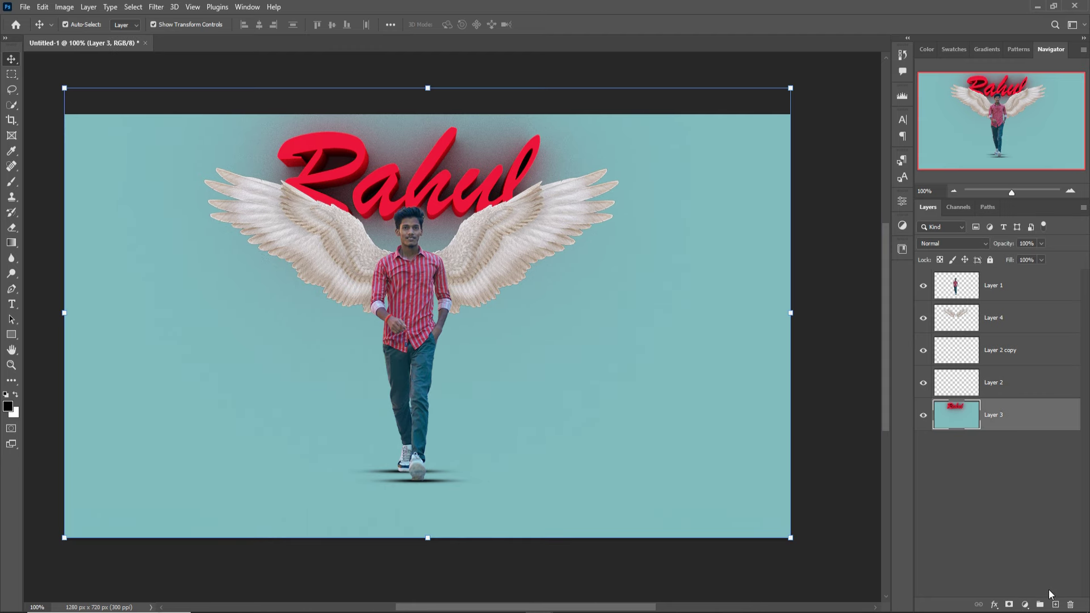
- Add a new empty layer and a Gradient Fill layer above the background
{"action": "left_click", "coordinate": [1055, 604]}
{"action": "left_click", "coordinate": [1025, 604]}
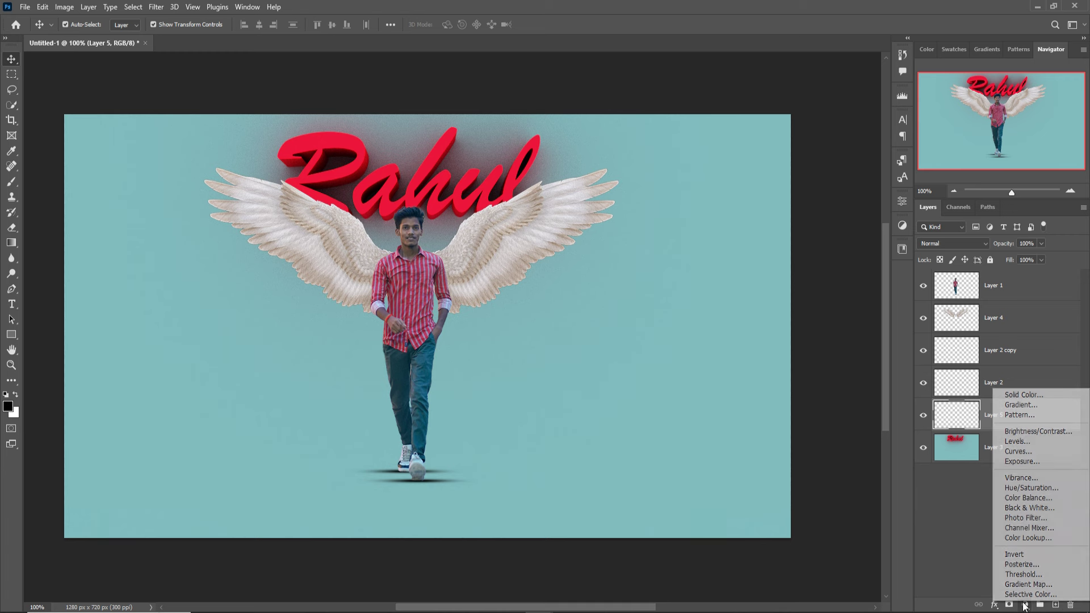
{"action": "left_click", "coordinate": [1012, 397]}
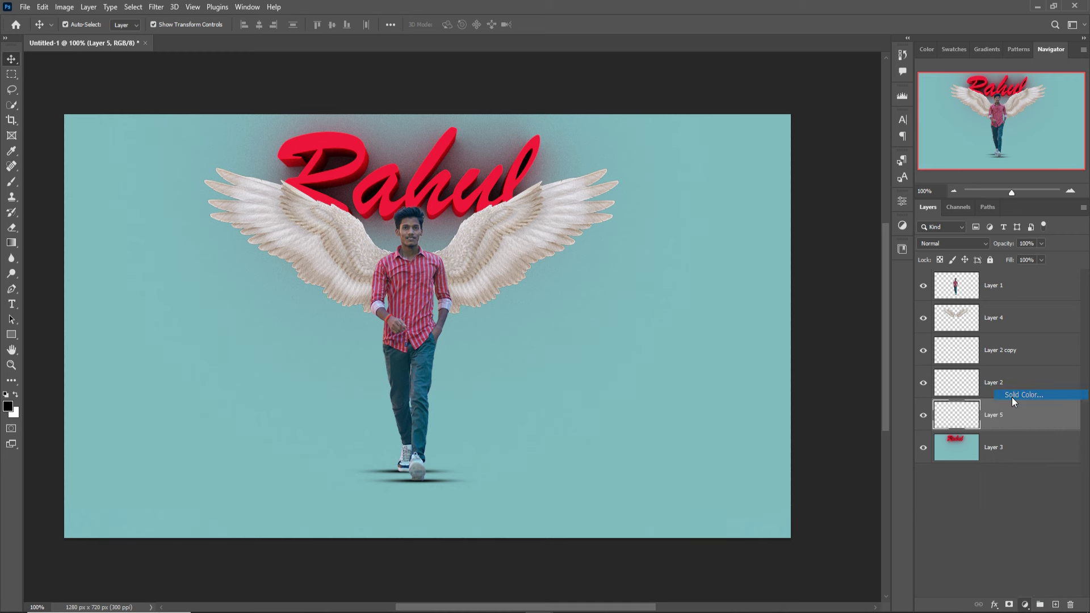
{"action": "left_click", "coordinate": [679, 116]}
{"action": "left_click", "coordinate": [1025, 604]}
{"action": "left_click", "coordinate": [1017, 406]}
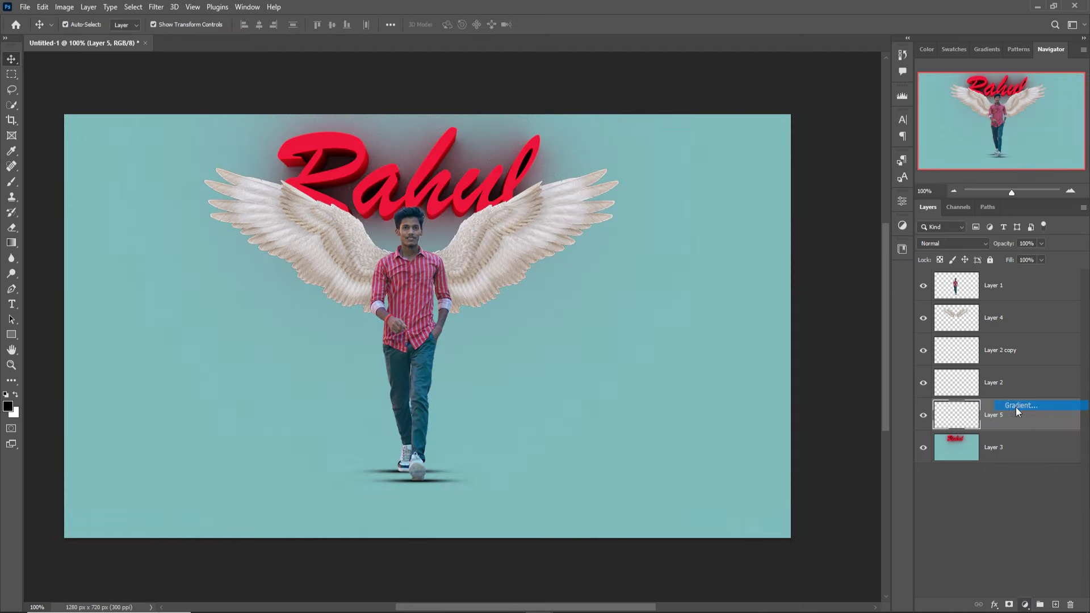
- Set the gradient's left stop to light cyan 85fcfb and apply the 90° linear gradient fill
{"action": "left_click", "coordinate": [503, 159]}
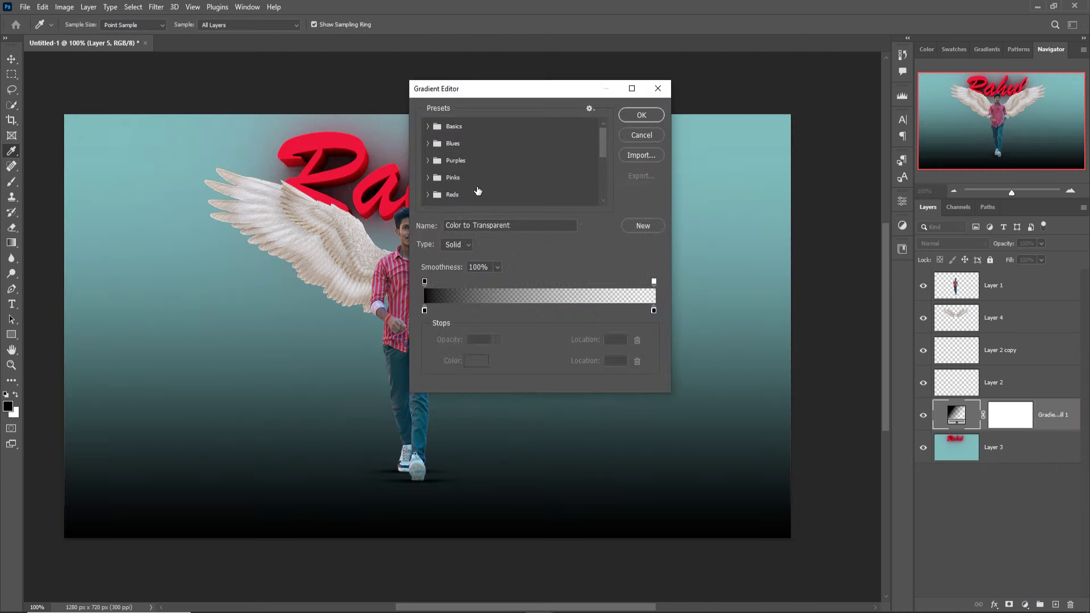
{"action": "left_click", "coordinate": [429, 145]}
{"action": "left_click", "coordinate": [432, 130]}
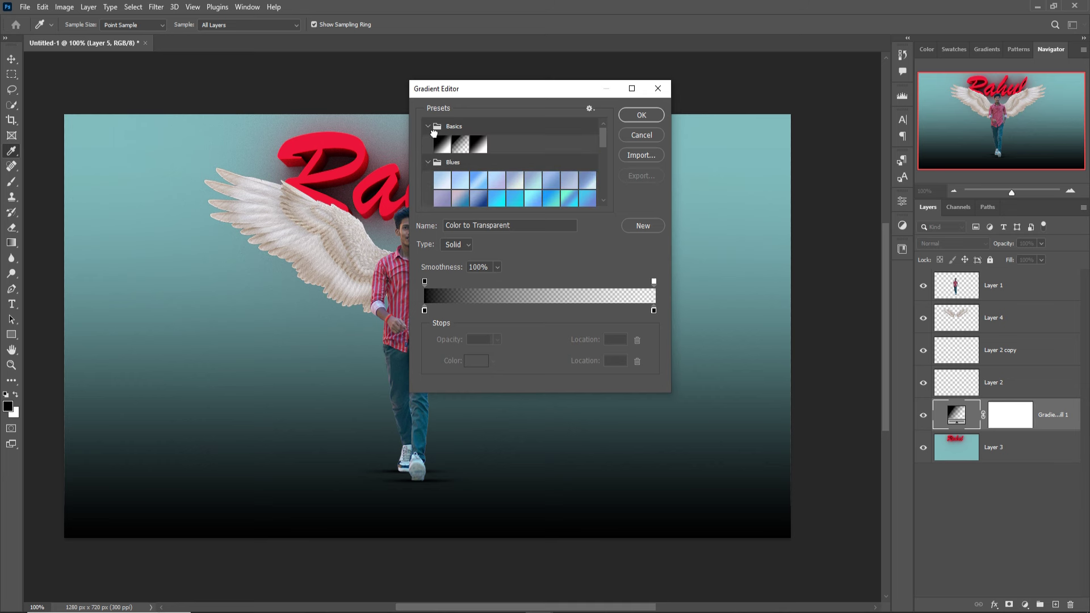
{"action": "left_click", "coordinate": [425, 310]}
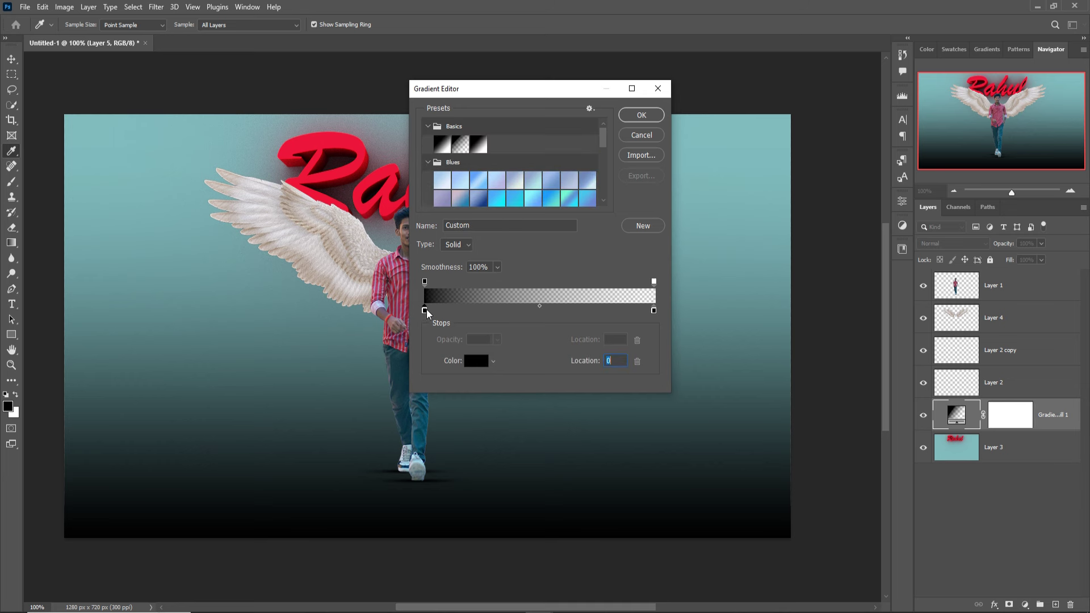
{"action": "left_click_drag", "start_coordinate": [536, 89], "coordinate": [763, 103]}
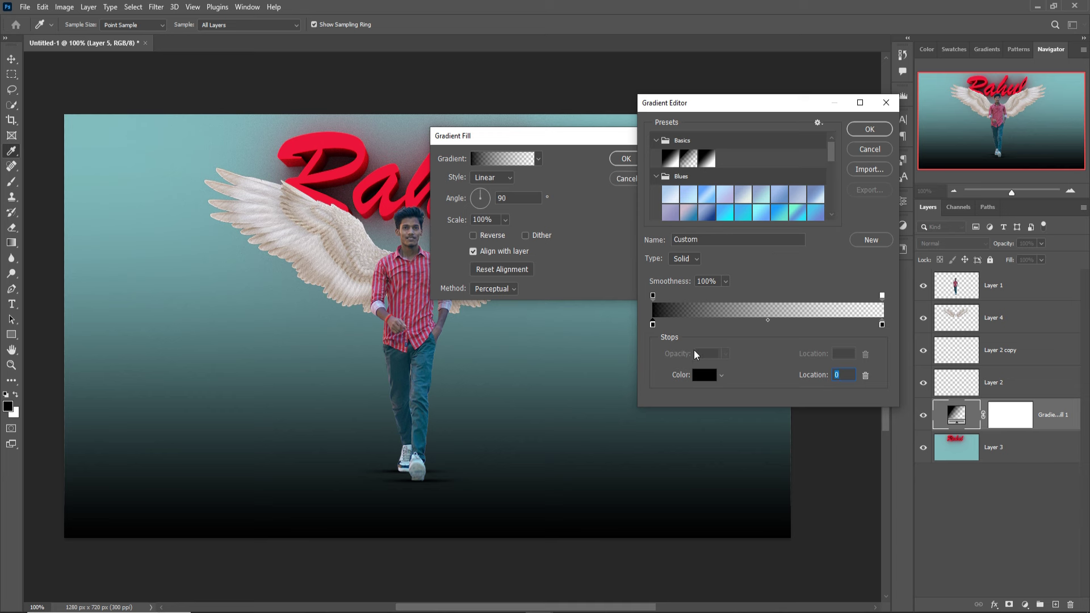
{"action": "left_click", "coordinate": [706, 379]}
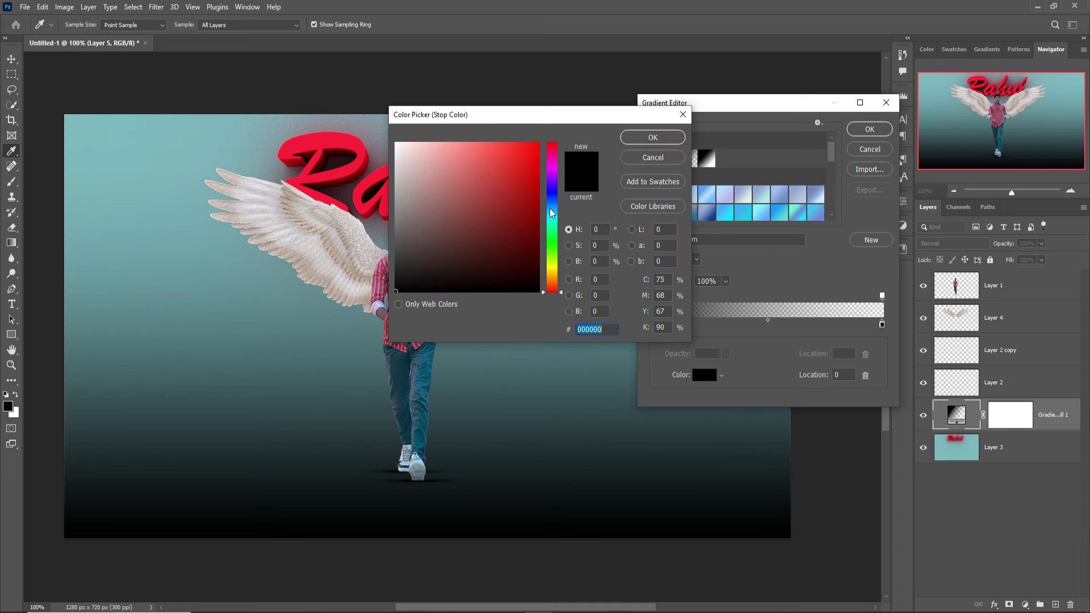
{"action": "left_click_drag", "start_coordinate": [538, 145], "coordinate": [463, 145]}
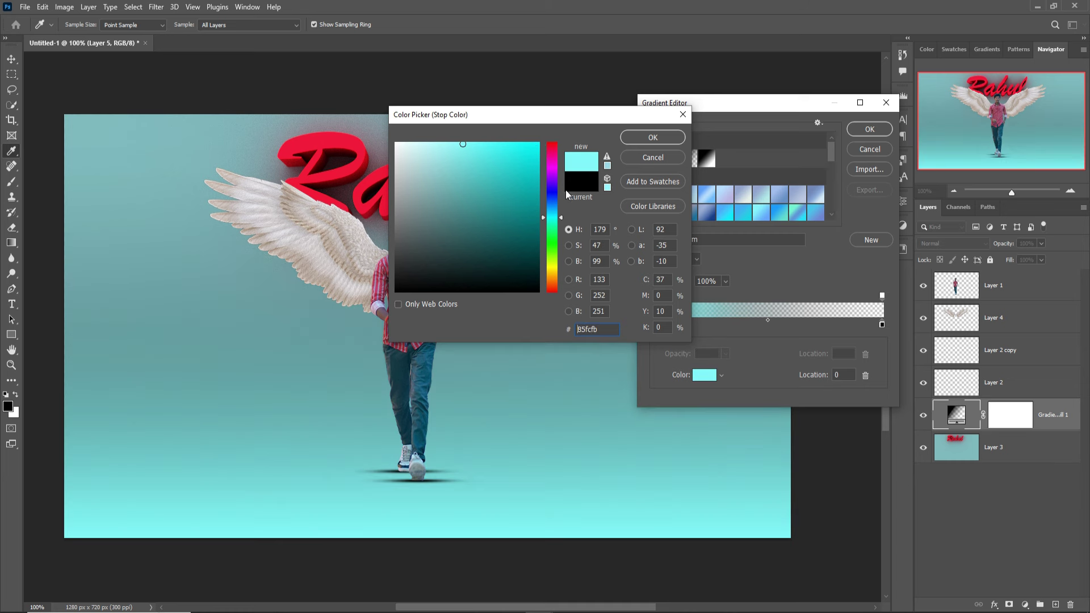
{"action": "left_click", "coordinate": [636, 137]}
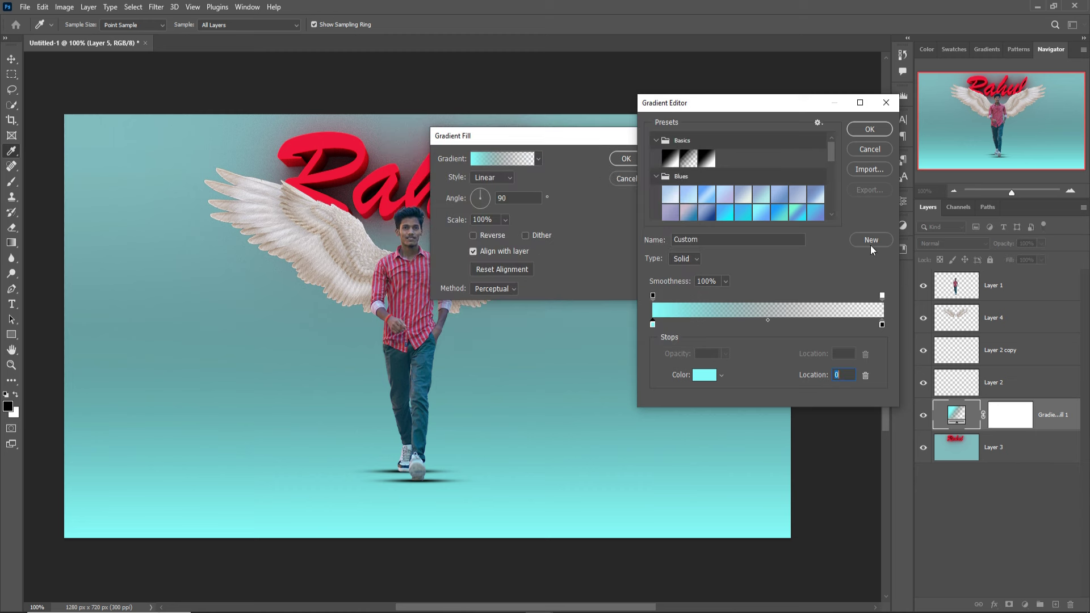
{"action": "left_click", "coordinate": [869, 129]}
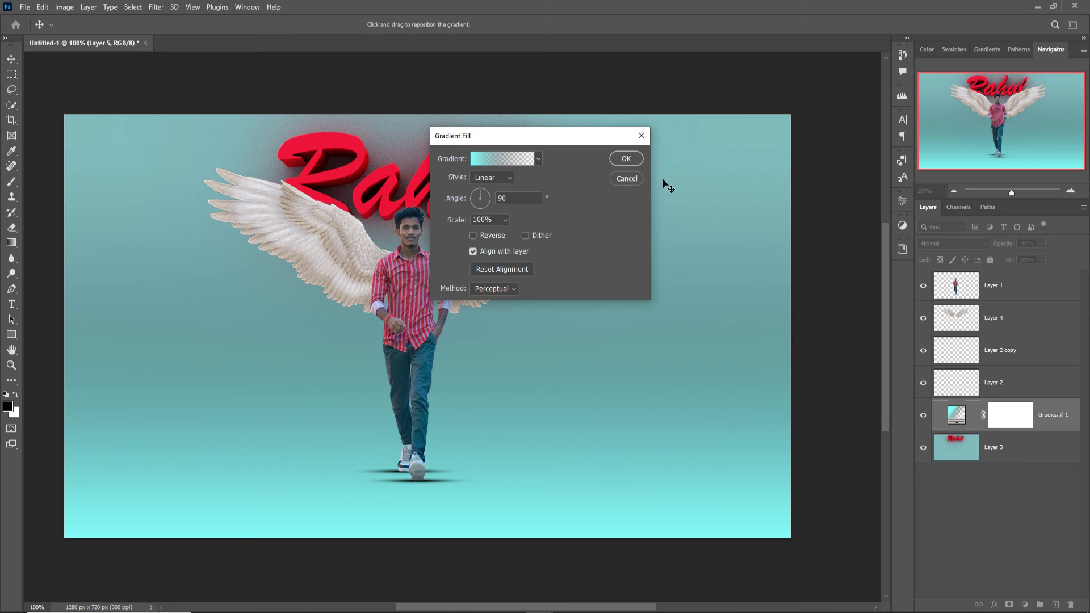
{"action": "left_click", "coordinate": [625, 160]}
- Add a Curves adjustment clipped to the wings layer and pull the midpoint down to darken them
{"action": "left_click", "coordinate": [512, 249]}
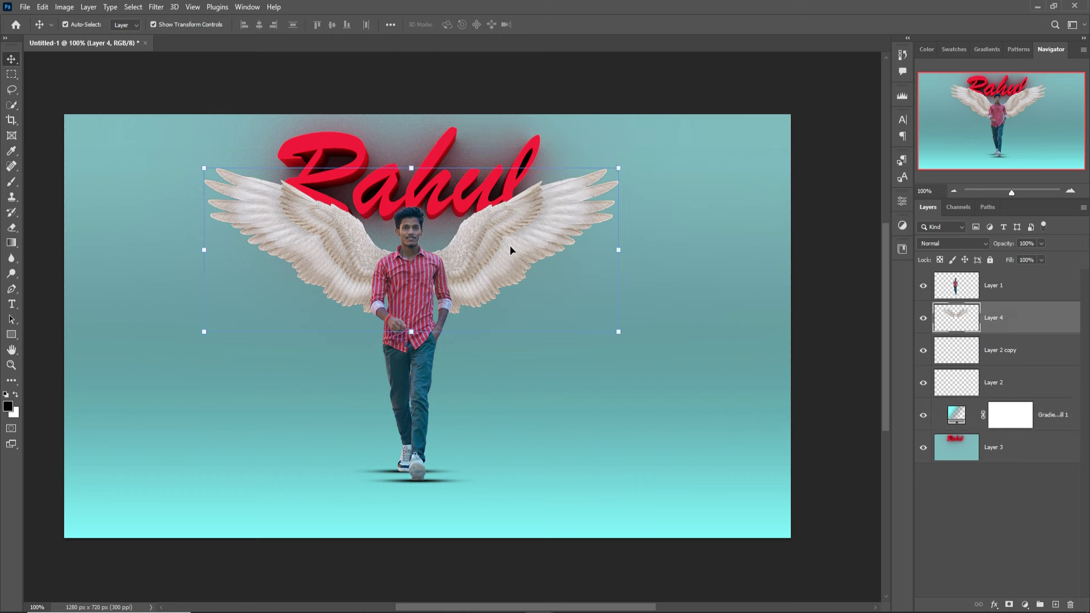
{"action": "left_click", "coordinate": [1024, 605]}
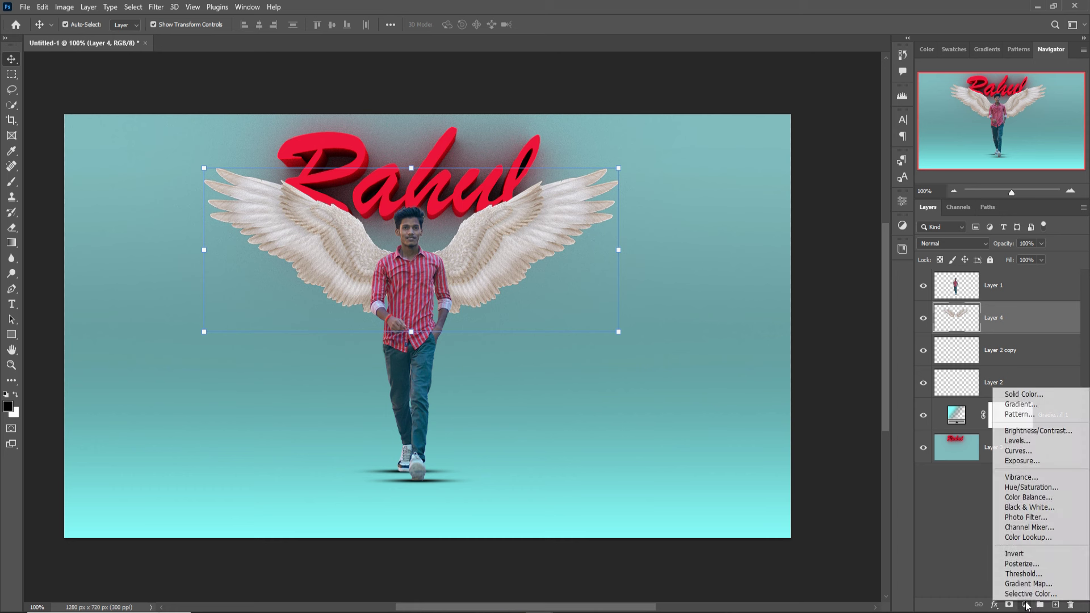
{"action": "left_click", "coordinate": [1017, 452]}
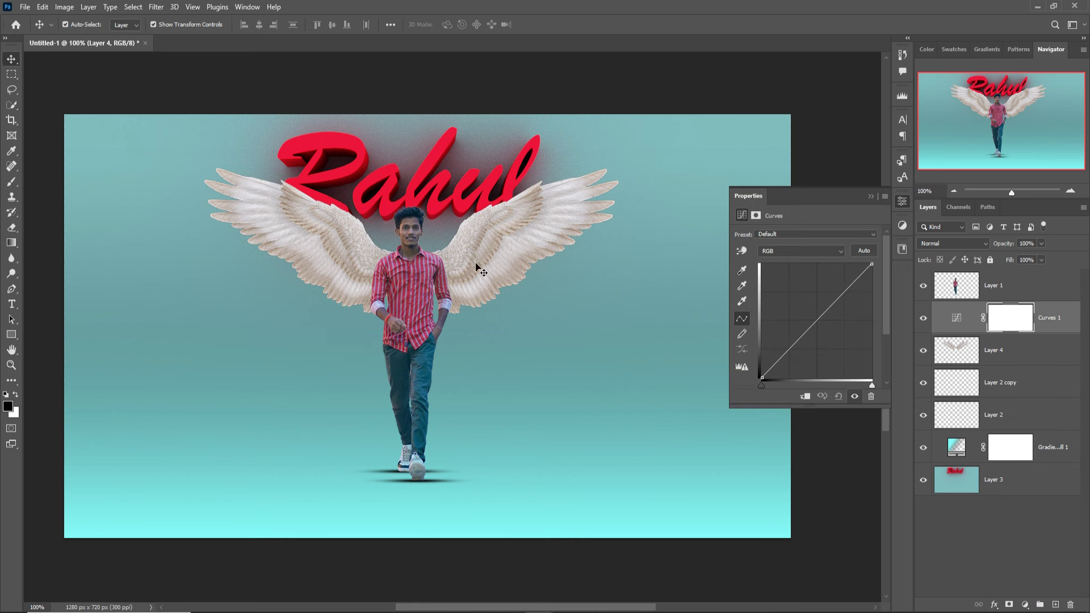
{"action": "left_click", "coordinate": [805, 397]}
{"action": "left_click_drag", "start_coordinate": [827, 310], "coordinate": [835, 335]}
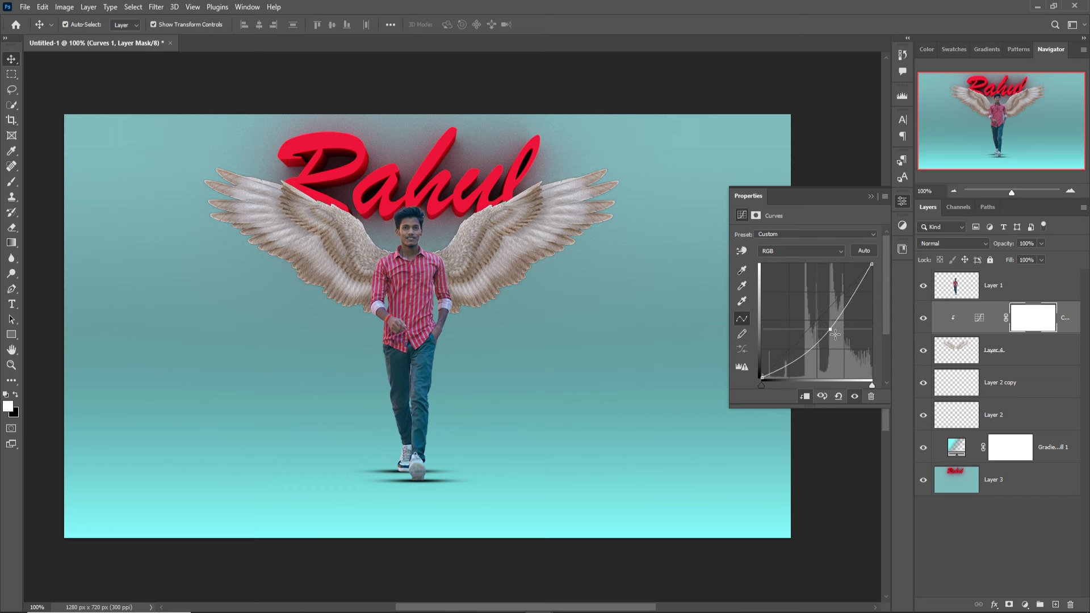
{"action": "left_click", "coordinate": [870, 197]}
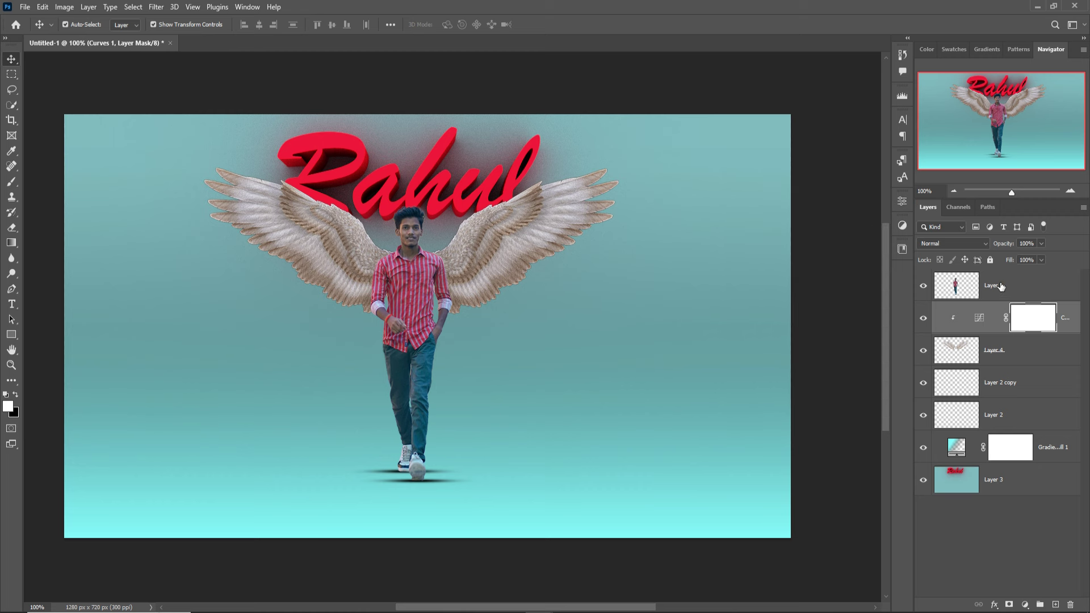
- Darken the man with Curves 2 clipped to Layer 1, then add an empty layer on top
{"action": "left_click", "coordinate": [1045, 301]}
{"action": "left_click", "coordinate": [1026, 605]}
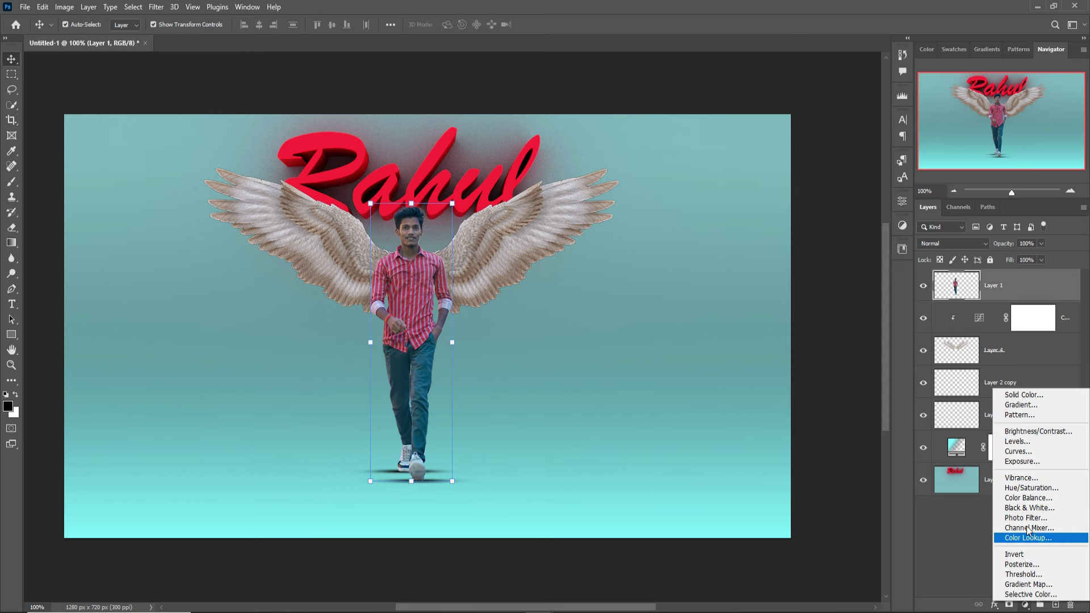
{"action": "left_click", "coordinate": [1002, 450]}
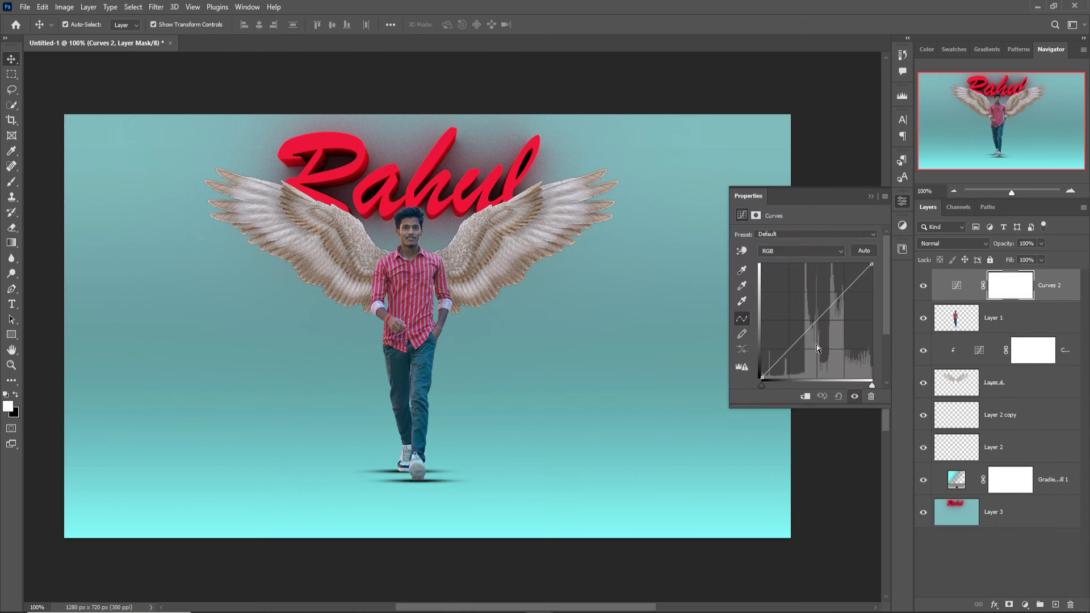
{"action": "left_click", "coordinate": [805, 397]}
{"action": "left_click_drag", "start_coordinate": [817, 322], "coordinate": [828, 333]}
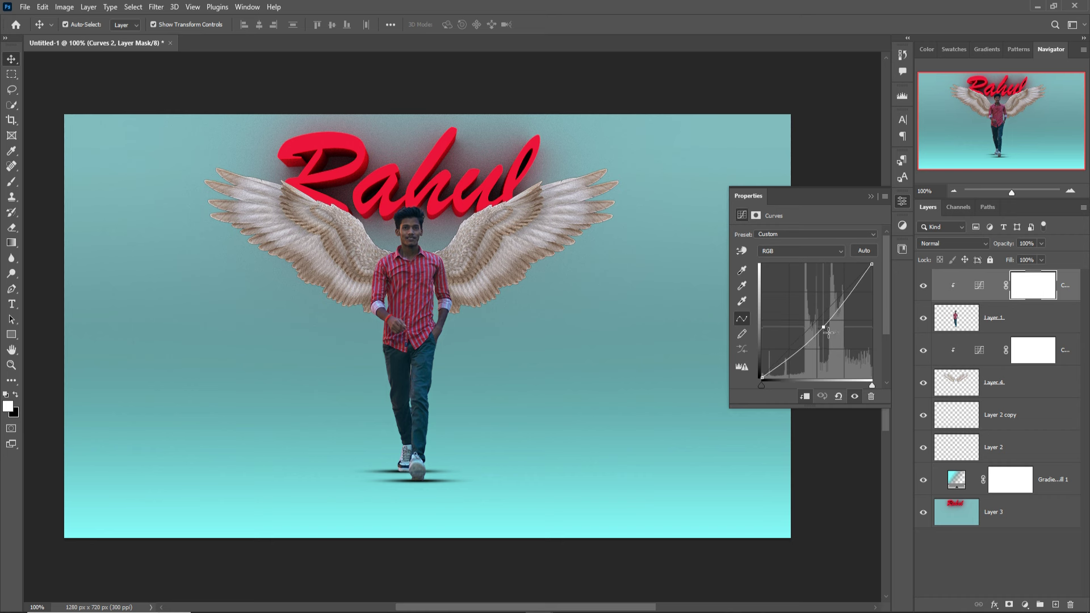
{"action": "left_click", "coordinate": [870, 196]}
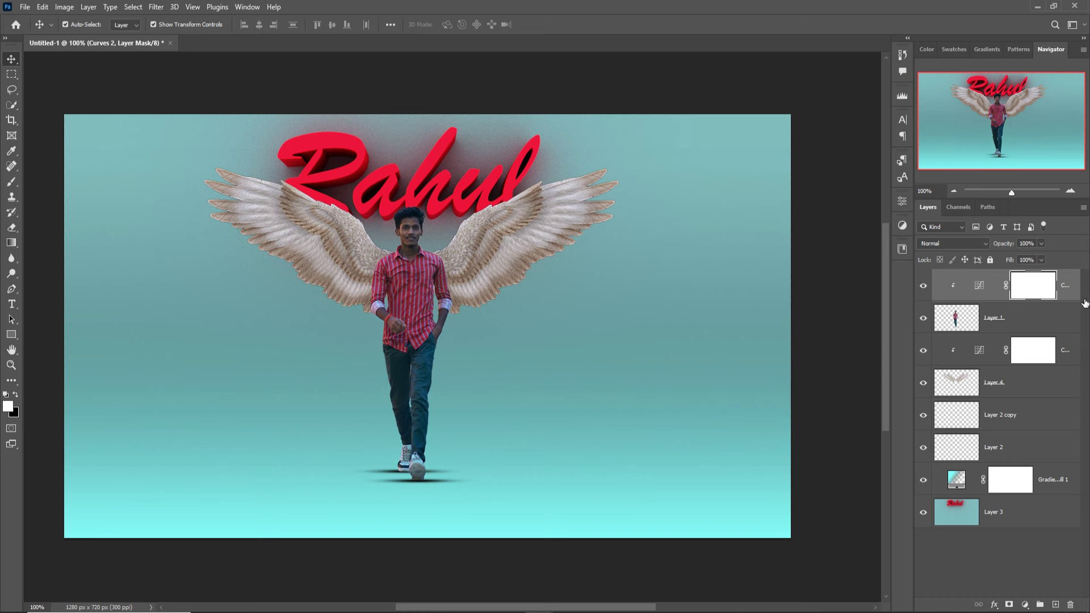
{"action": "left_click", "coordinate": [1056, 605]}
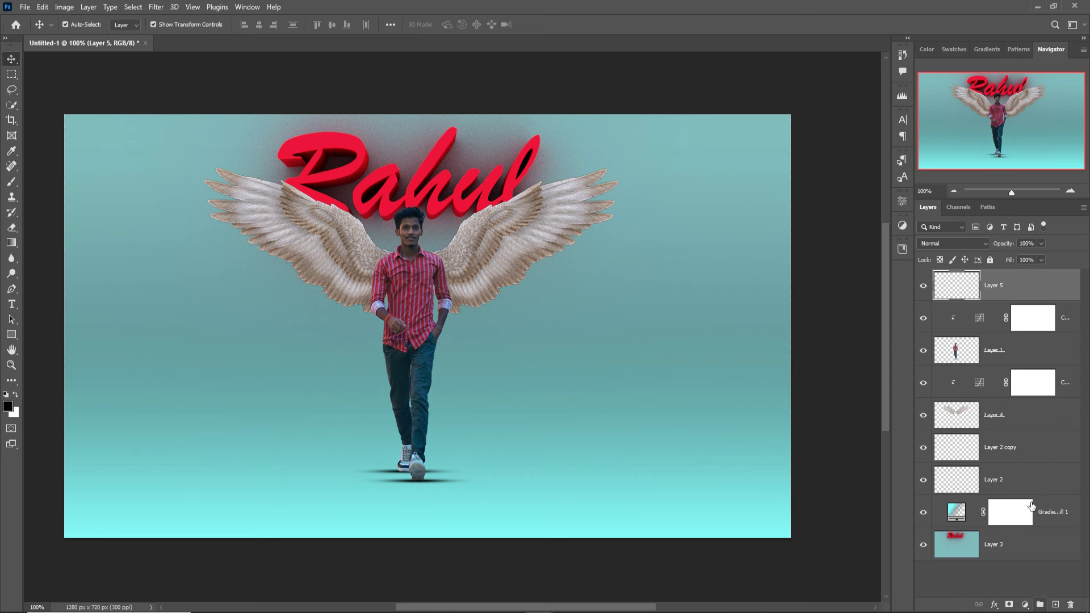
- Clip Layer 5 to the layer below and set its blend mode to Linear Dodge (Add)
{"action": "right_click", "coordinate": [1015, 288]}
{"action": "left_click", "coordinate": [925, 277]}
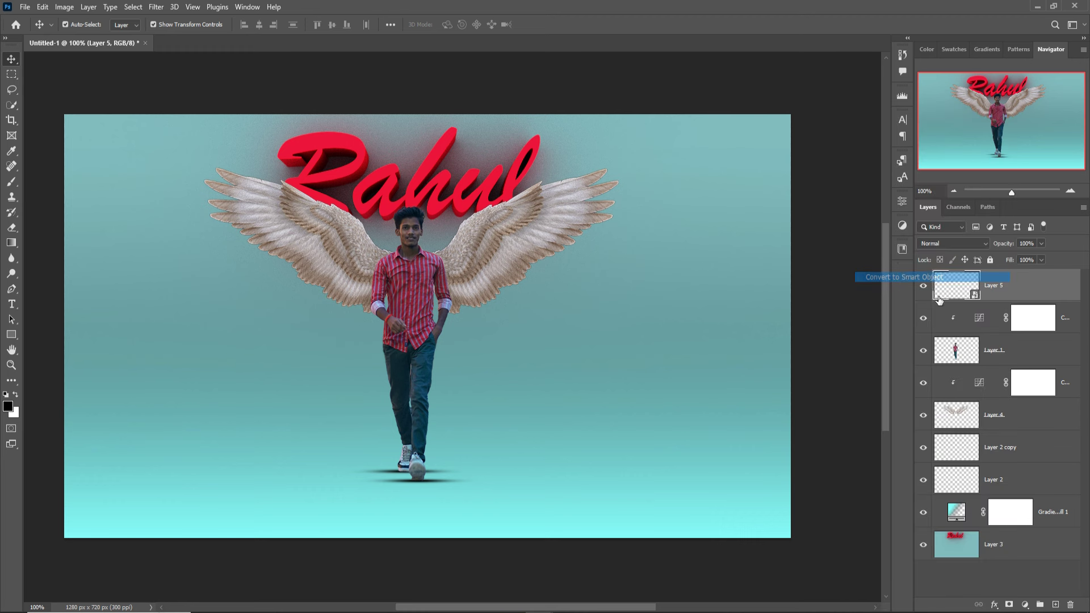
{"action": "left_click", "coordinate": [969, 246]}
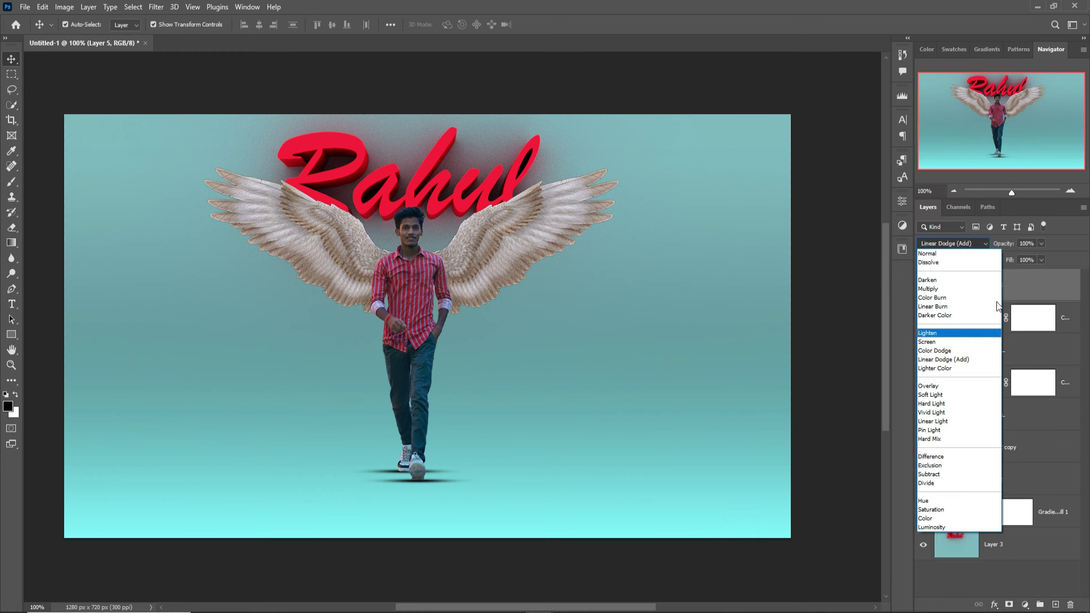
{"action": "left_click", "coordinate": [1030, 290]}
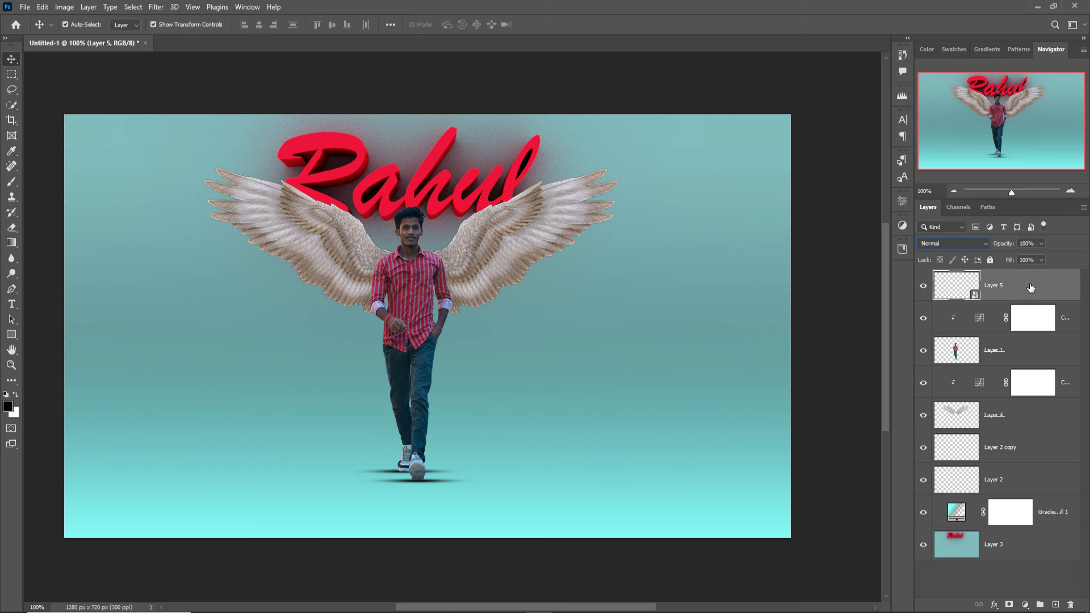
{"action": "key", "text": "ctrl+z"}
{"action": "right_click", "coordinate": [1028, 288]}
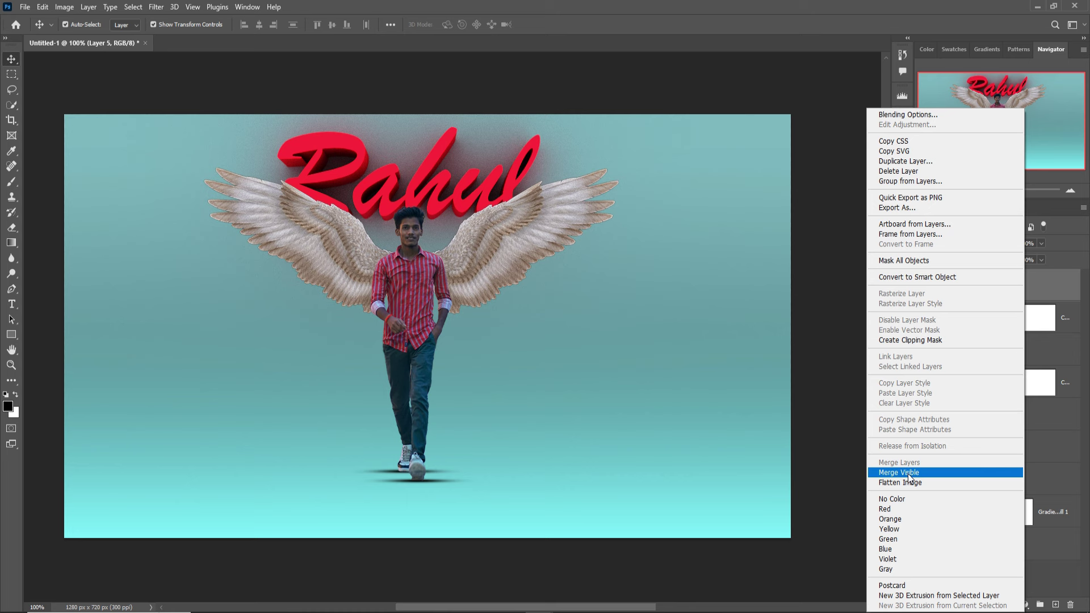
{"action": "left_click", "coordinate": [1033, 274]}
{"action": "left_click", "coordinate": [979, 243]}
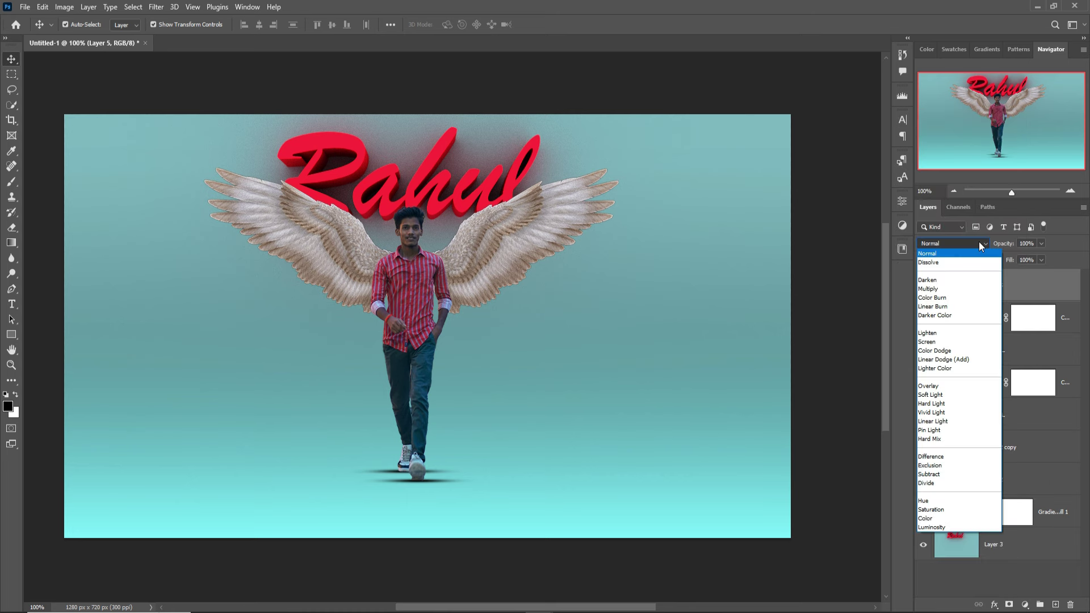
{"action": "left_click", "coordinate": [1051, 296]}
{"action": "right_click", "coordinate": [1016, 279]}
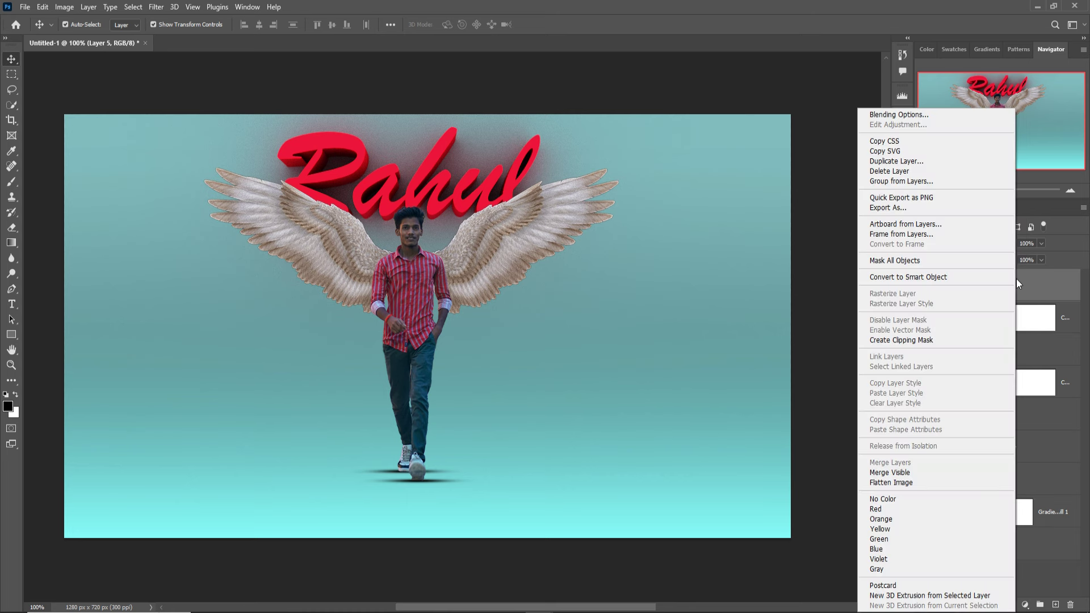
{"action": "left_click", "coordinate": [903, 340]}
{"action": "left_click", "coordinate": [959, 243]}
{"action": "left_click", "coordinate": [945, 379]}
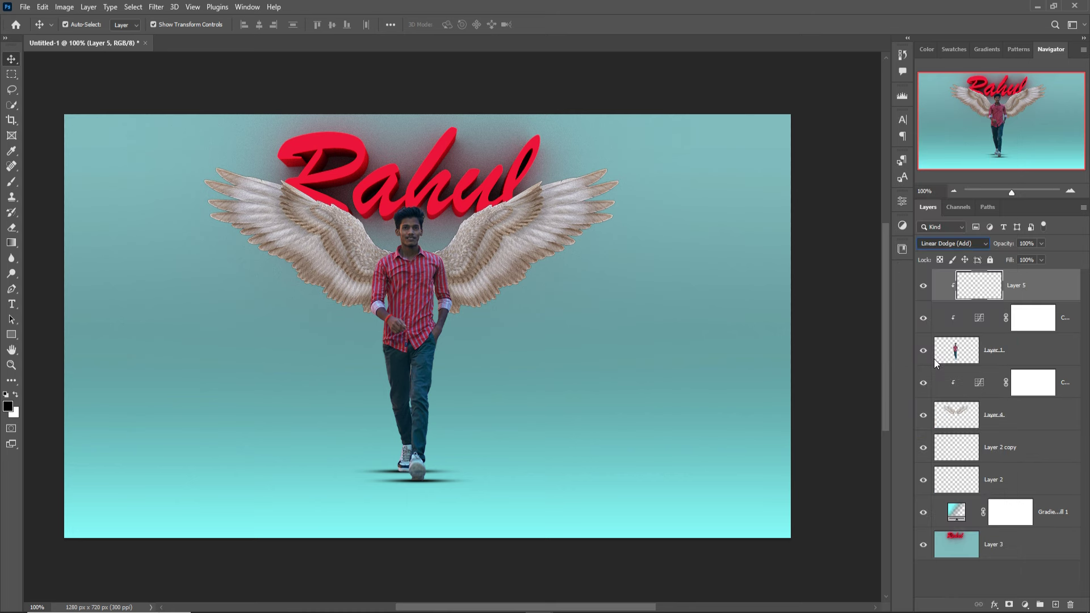
- Add a pure red Solid Color fill layer
{"action": "left_click", "coordinate": [1025, 605]}
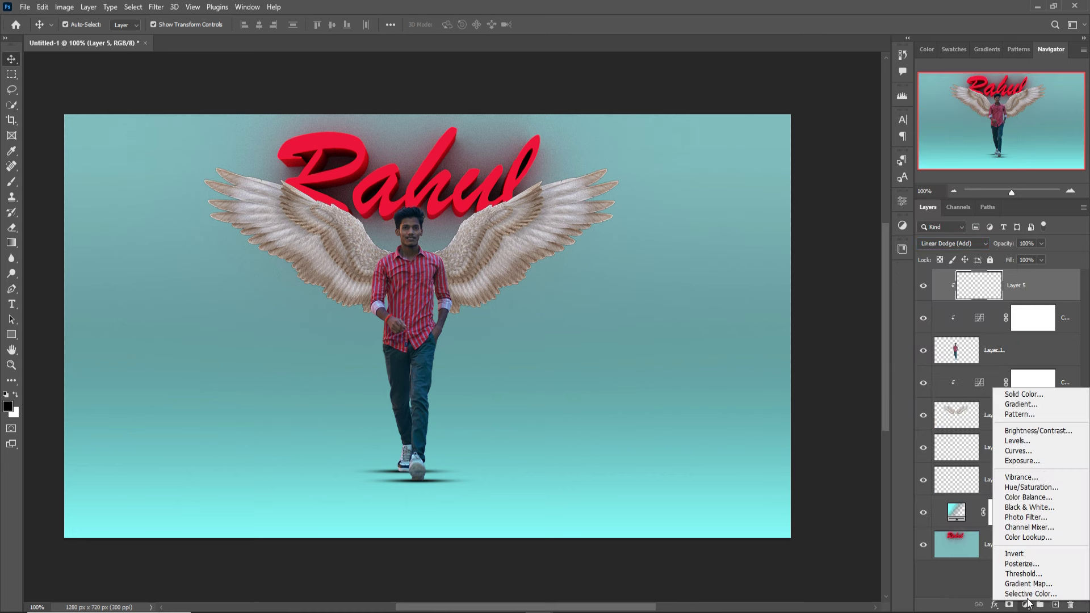
{"action": "left_click", "coordinate": [1026, 394]}
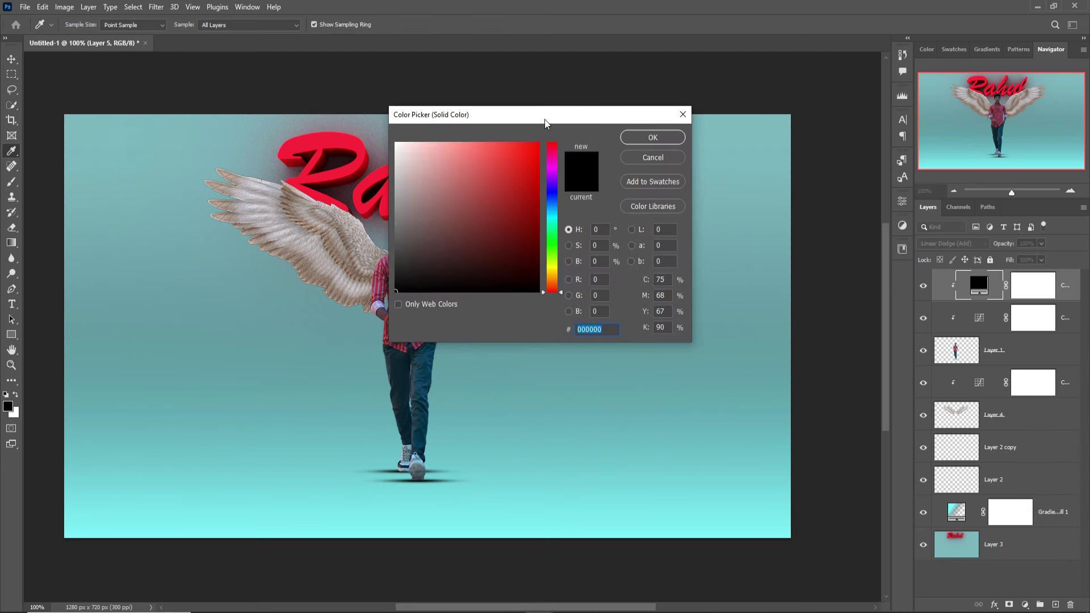
{"action": "left_click_drag", "start_coordinate": [544, 120], "coordinate": [789, 151]}
{"action": "left_click", "coordinate": [788, 180]}
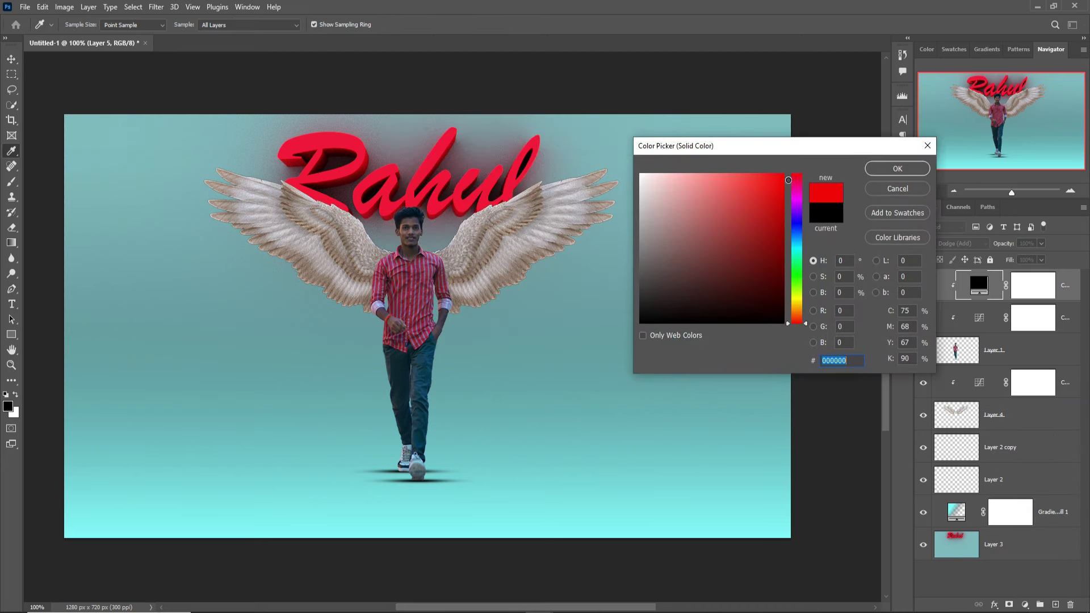
{"action": "left_click", "coordinate": [896, 169]}
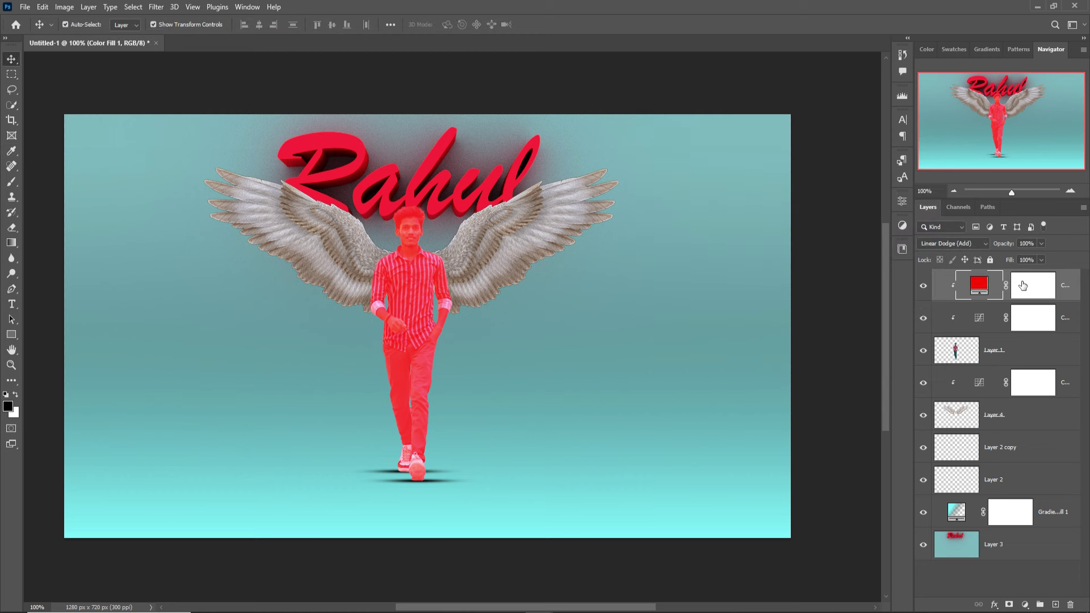
- Drag the red fill's Underlying Layer black slider to 62 in Blending Options
{"action": "right_click", "coordinate": [994, 289]}
{"action": "left_click", "coordinate": [983, 293]}
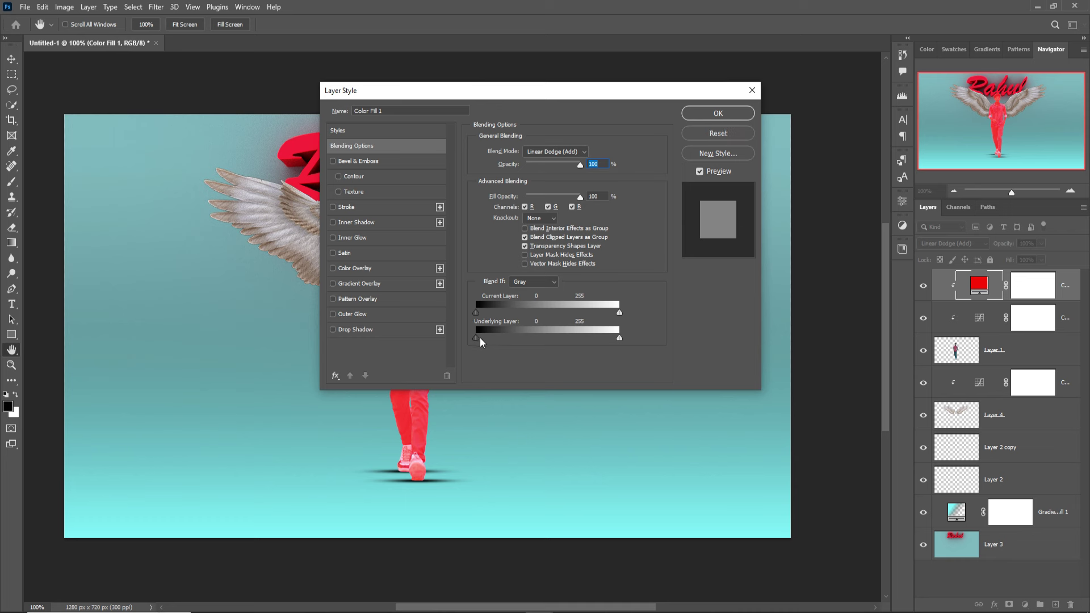
{"action": "left_click_drag", "start_coordinate": [482, 341], "coordinate": [513, 343]}
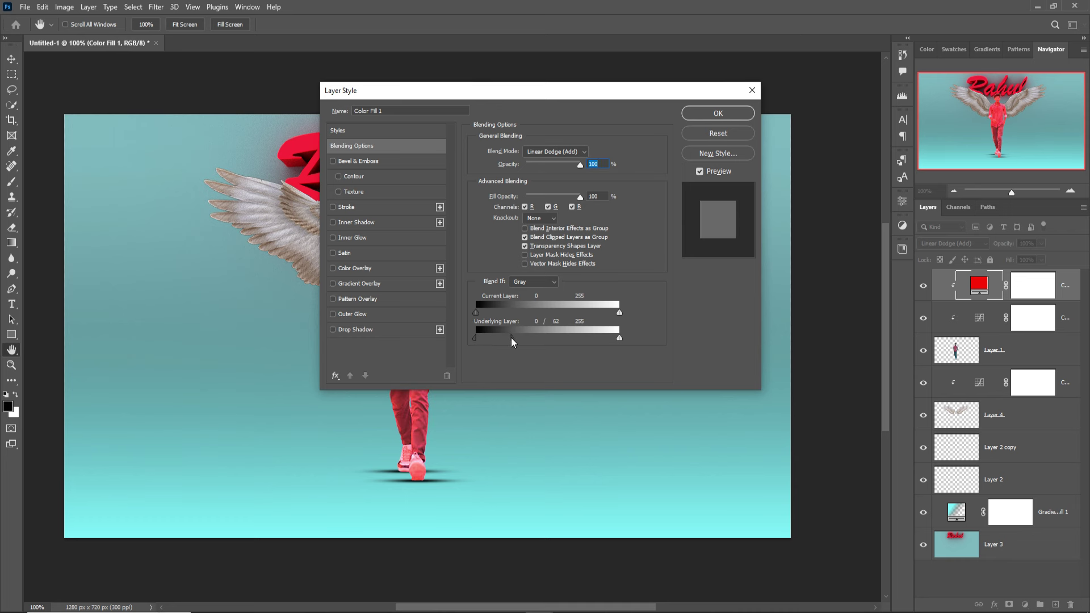
{"action": "left_click", "coordinate": [719, 113]}
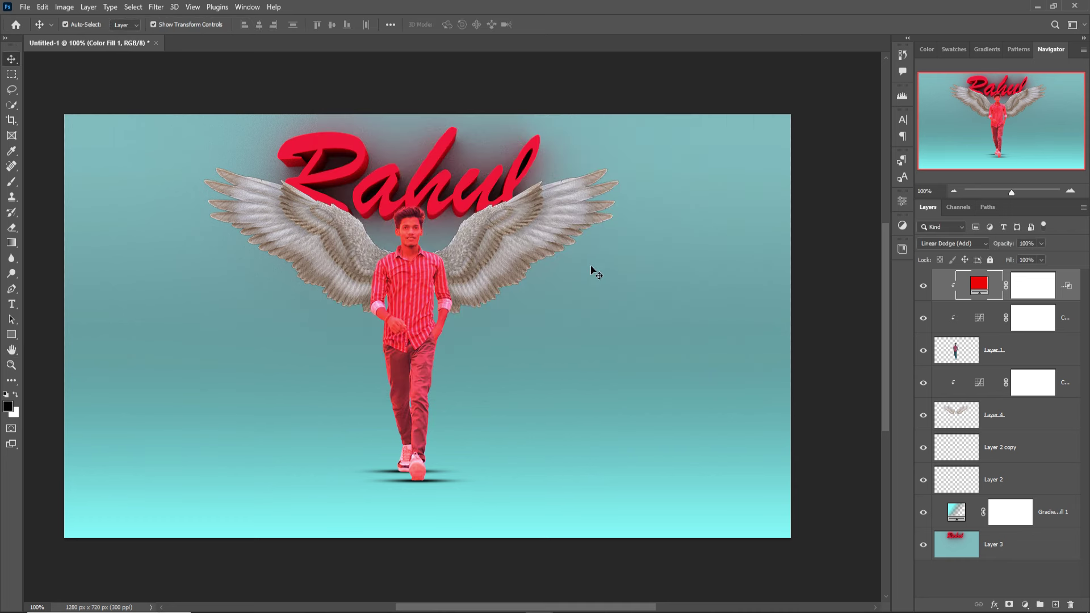
{"action": "left_click", "coordinate": [1034, 290]}
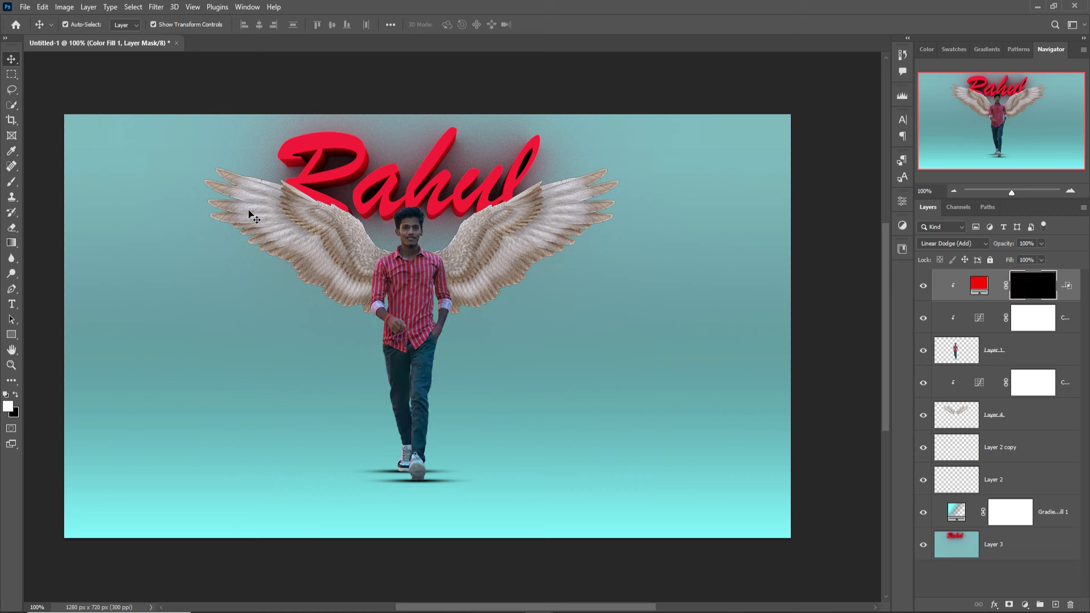
- With a size-15 white brush, paint red rim light along the man's hair, face, neck and arm
{"action": "left_click", "coordinate": [10, 184]}
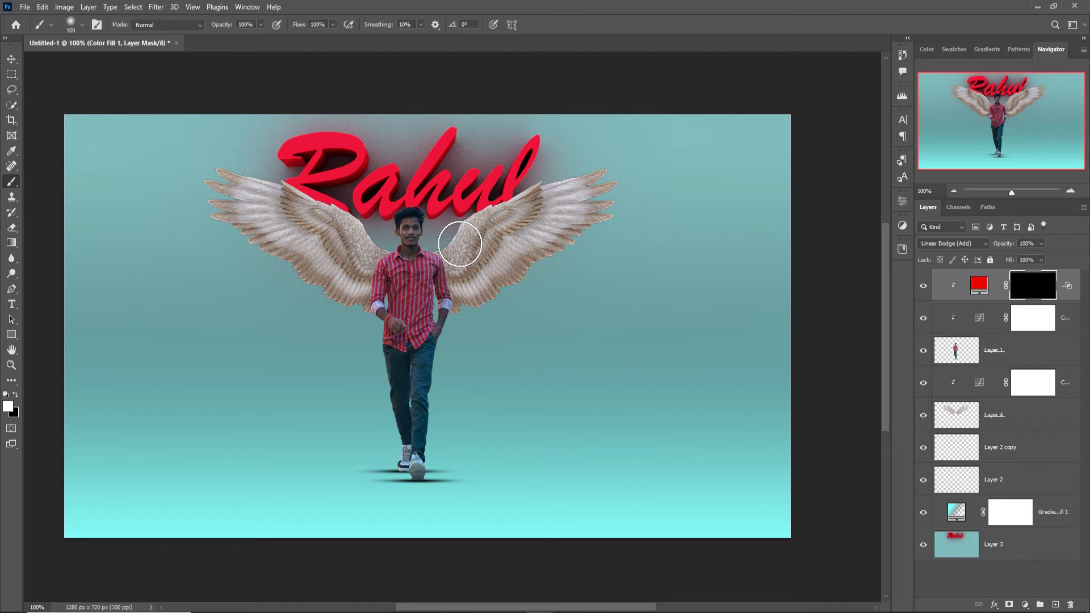
{"action": "scroll", "coordinate": [460, 244], "scroll_direction": "up", "scroll_amount": 5}
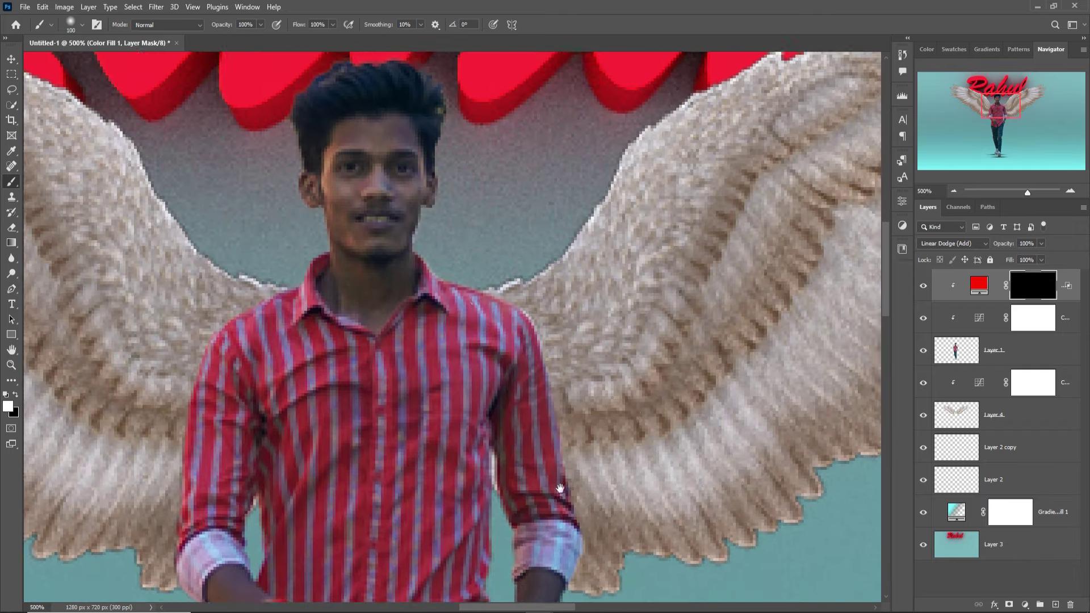
{"action": "left_click_drag", "start_coordinate": [560, 488], "coordinate": [586, 541]}
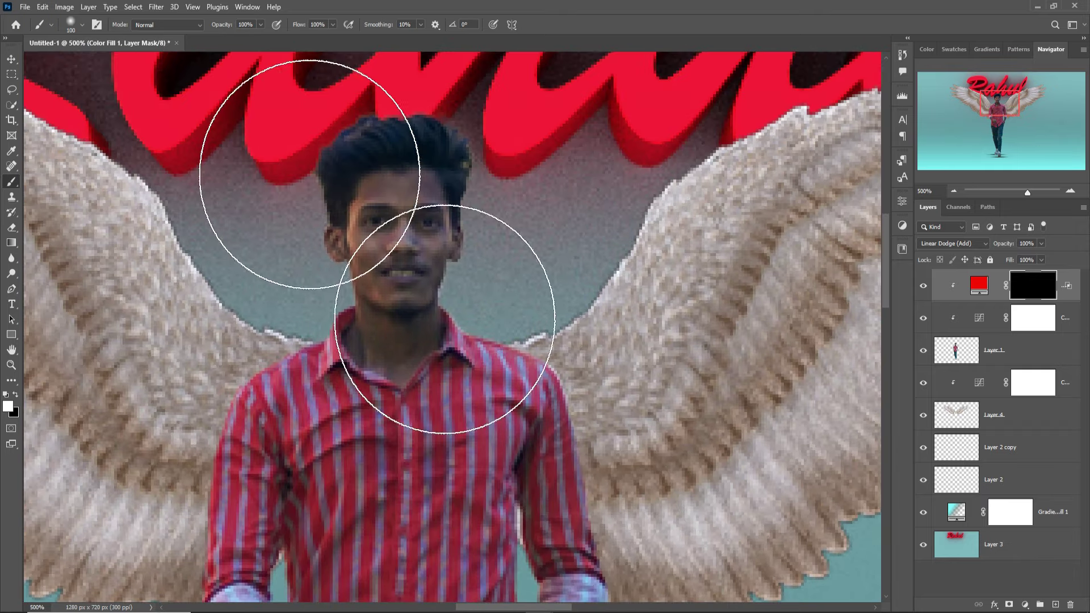
{"action": "key", "text": "bracketleft"}
{"action": "key", "text": "bracketleft"}
{"action": "key", "text": "bracketleft"}
{"action": "key", "text": "bracketleft"}
{"action": "key", "text": "bracketleft"}
{"action": "key", "text": "bracketleft"}
{"action": "key", "text": "bracketleft"}
{"action": "key", "text": "bracketleft"}
{"action": "key", "text": "bracketleft"}
{"action": "key", "text": "bracketleft"}
{"action": "key", "text": "bracketleft"}
{"action": "key", "text": "bracketleft"}
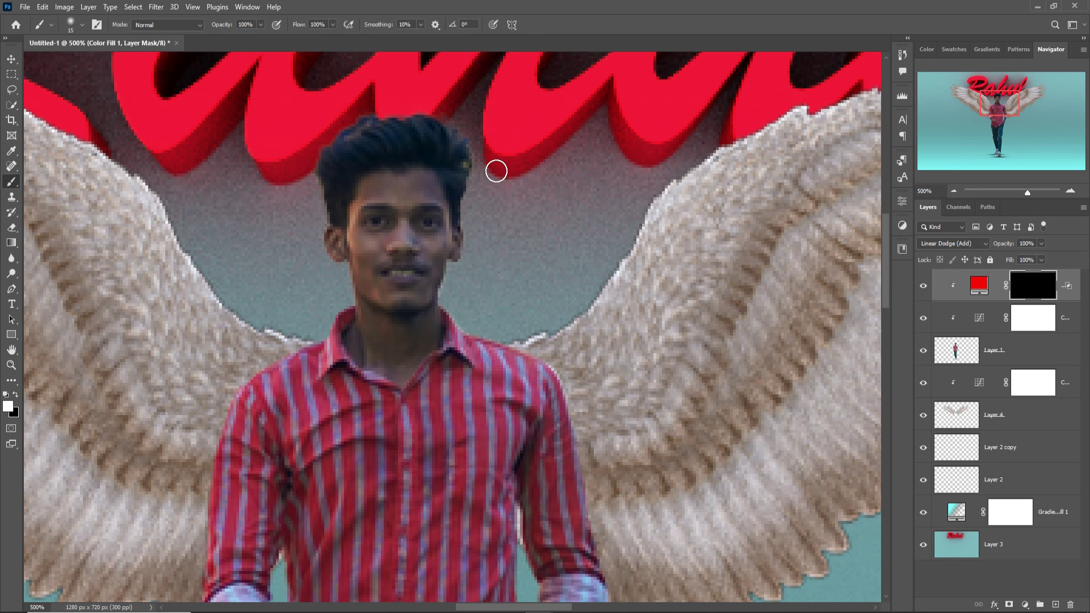
{"action": "left_click_drag", "start_coordinate": [482, 167], "coordinate": [474, 195]}
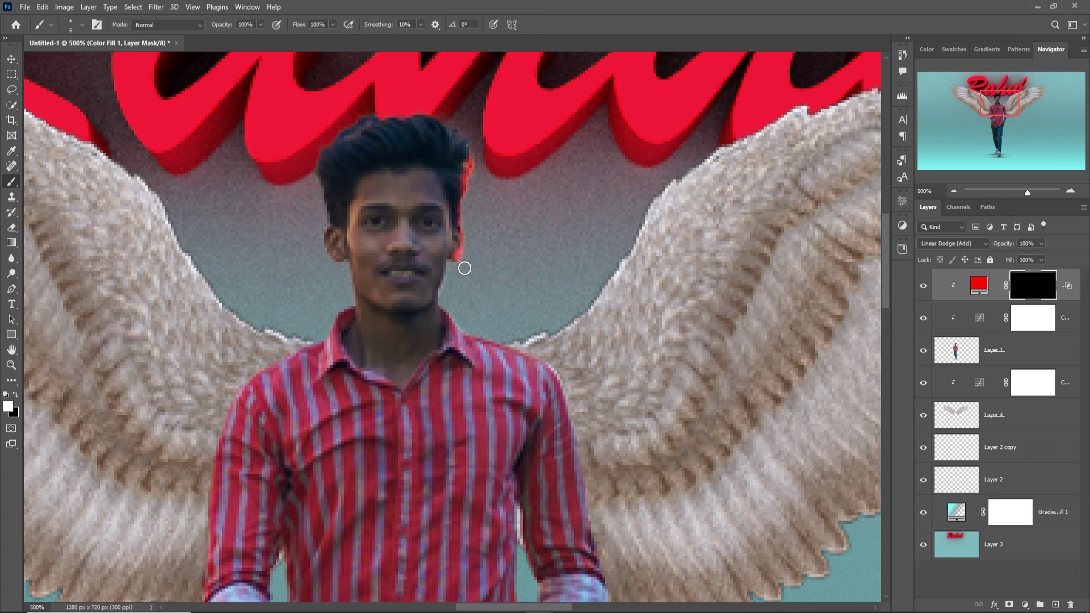
{"action": "mouse_move", "coordinate": [457, 283]}
{"action": "left_mouse_down"}
{"action": "mouse_move", "coordinate": [505, 344]}
{"action": "mouse_move", "coordinate": [574, 397]}
{"action": "mouse_move", "coordinate": [592, 548]}
{"action": "left_mouse_up"}
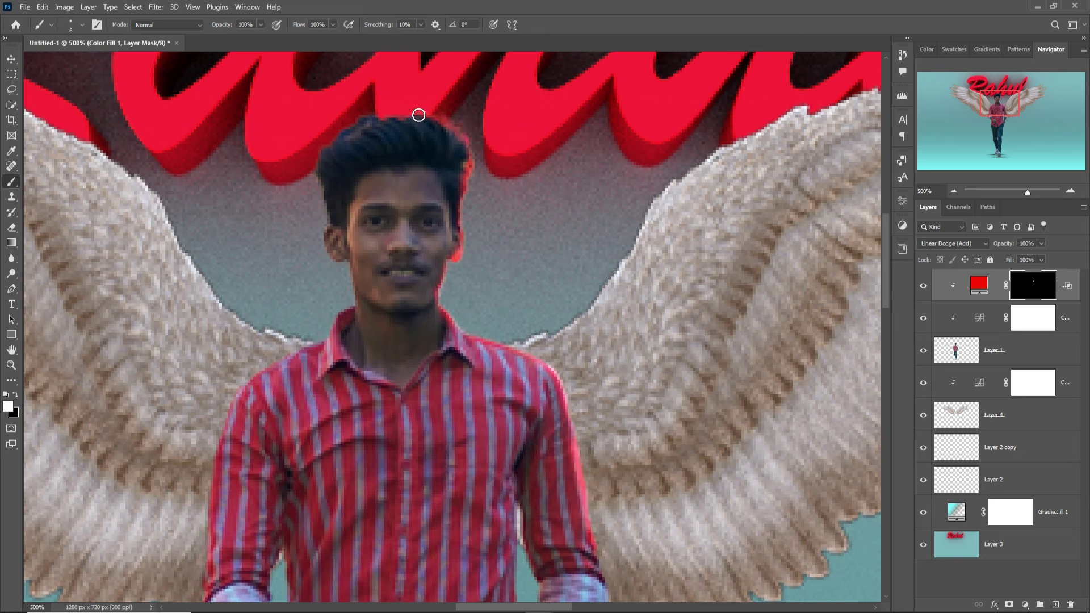
{"action": "mouse_move", "coordinate": [418, 115]}
{"action": "left_mouse_down"}
{"action": "mouse_move", "coordinate": [339, 141]}
{"action": "mouse_move", "coordinate": [331, 229]}
{"action": "mouse_move", "coordinate": [353, 278]}
{"action": "mouse_move", "coordinate": [334, 337]}
{"action": "mouse_move", "coordinate": [237, 392]}
{"action": "mouse_move", "coordinate": [209, 590]}
{"action": "left_mouse_up"}
{"action": "left_click", "coordinate": [260, 24]}
- At 35% opacity and size 45, brush a soft red glow over the top of the hair
{"action": "left_click_drag", "start_coordinate": [264, 38], "coordinate": [236, 38]}
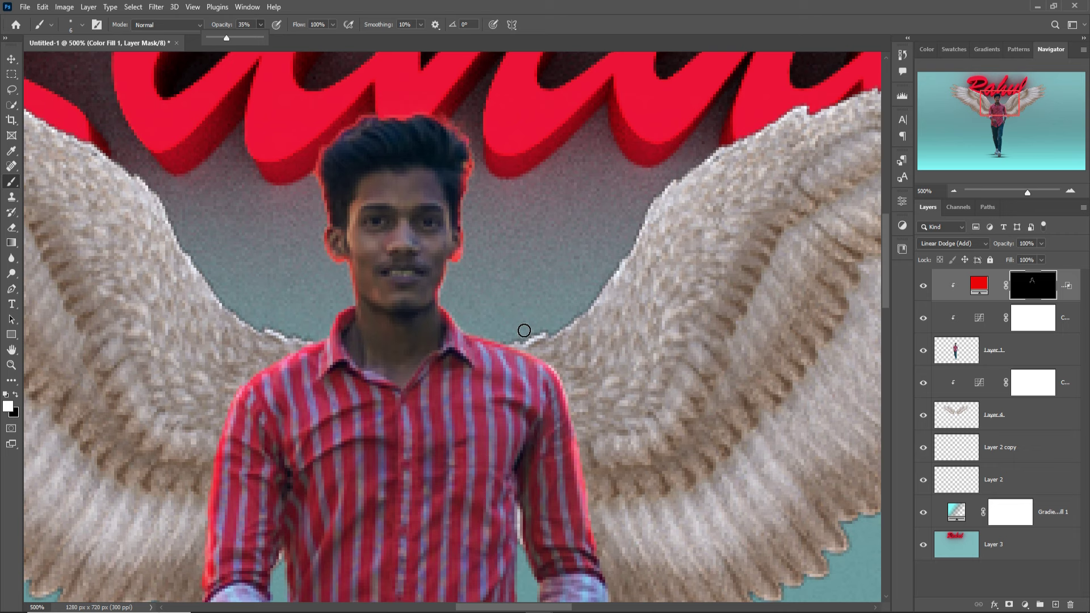
{"action": "key", "text": "bracketright"}
{"action": "key", "text": "bracketright"}
{"action": "key", "text": "bracketright"}
{"action": "key", "text": "bracketright"}
{"action": "key", "text": "bracketright"}
{"action": "key", "text": "bracketright"}
{"action": "key", "text": "bracketright"}
{"action": "key", "text": "bracketright"}
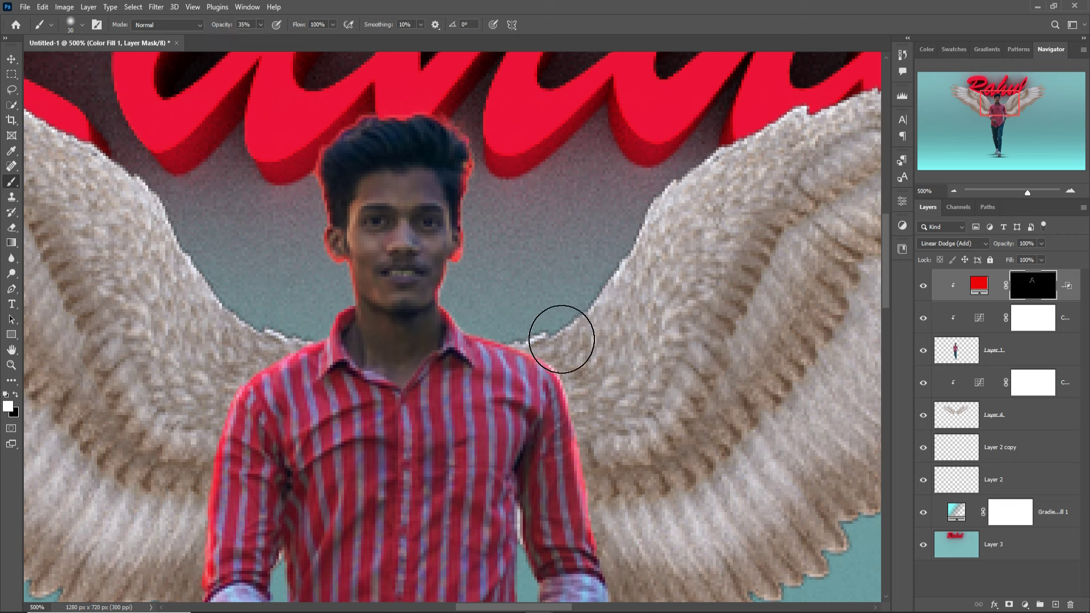
{"action": "key", "text": "bracketright"}
{"action": "key", "text": "bracketright"}
{"action": "key", "text": "bracketright"}
{"action": "left_click_drag", "start_coordinate": [420, 165], "coordinate": [389, 188]}
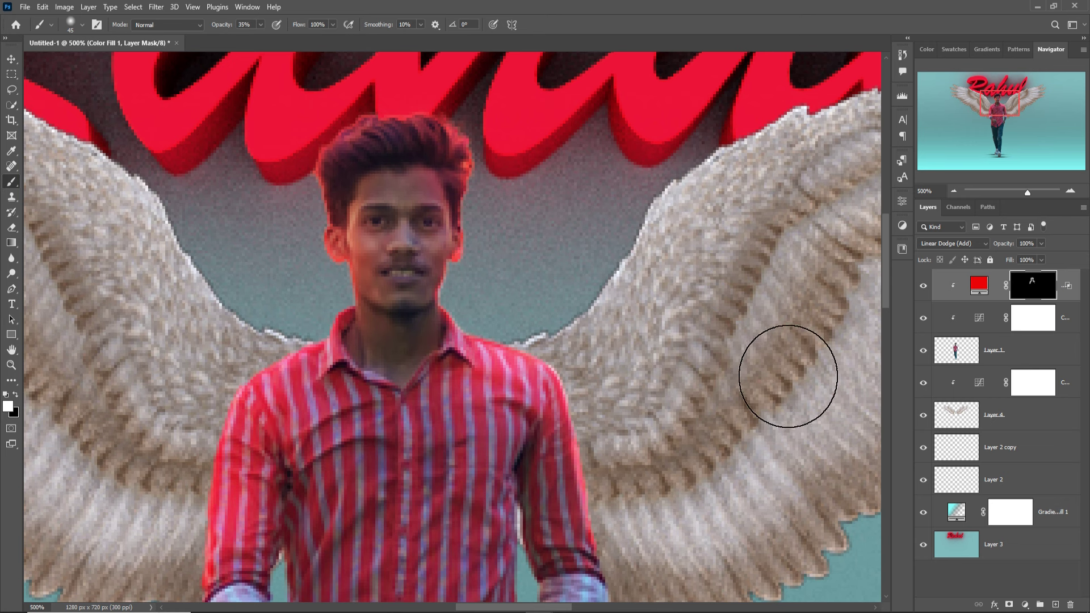
- Add a new layer above the wings' Curves 1, clipped and set to Linear Dodge (Add)
{"action": "left_click", "coordinate": [1048, 417]}
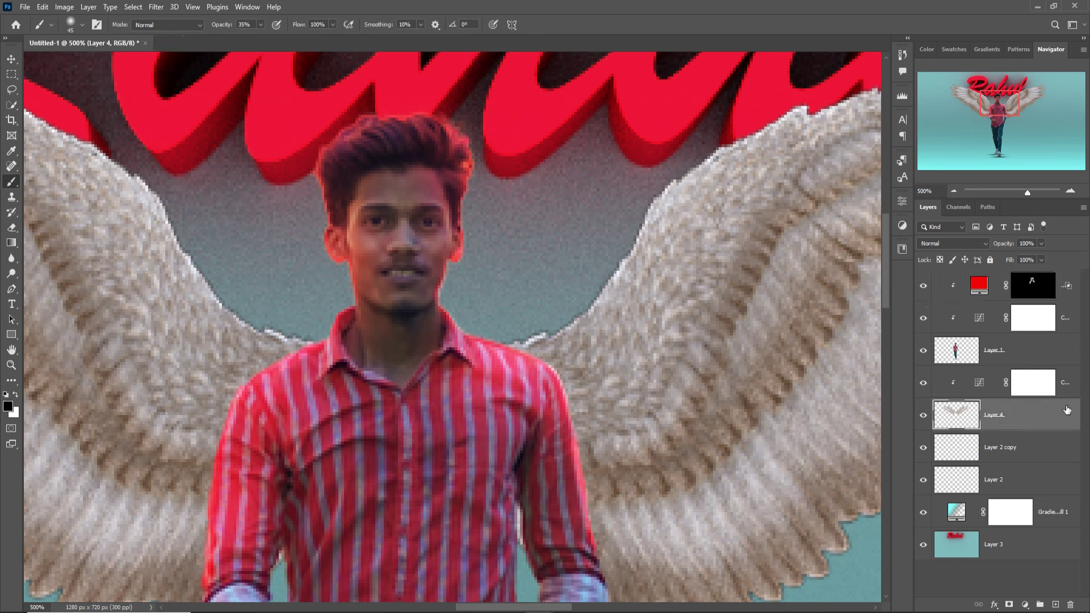
{"action": "left_click", "coordinate": [1077, 386]}
{"action": "left_click", "coordinate": [1057, 605]}
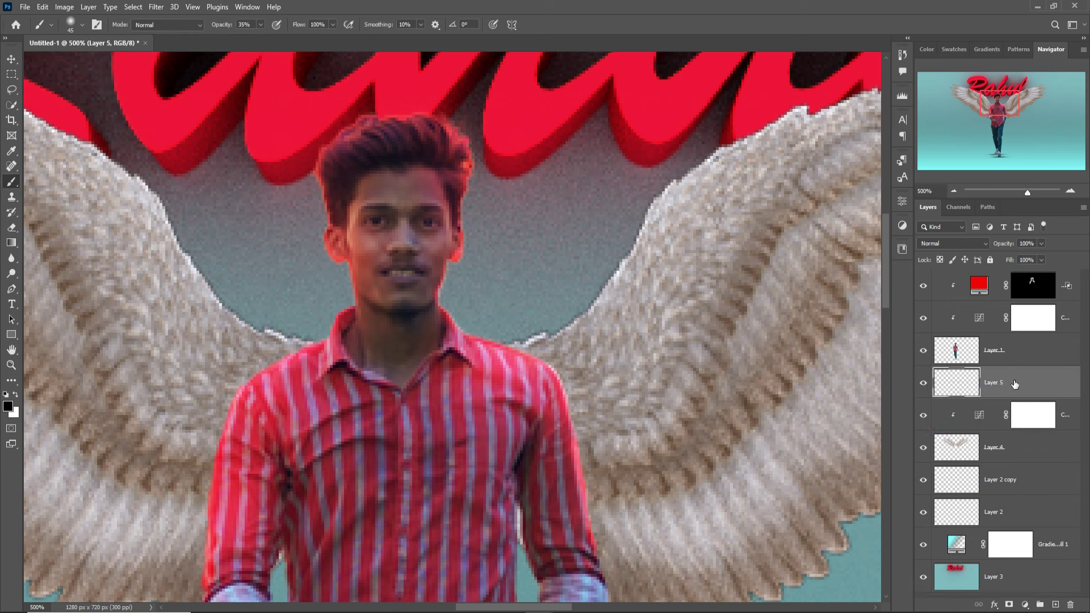
{"action": "right_click", "coordinate": [1002, 373]}
{"action": "left_click", "coordinate": [903, 340]}
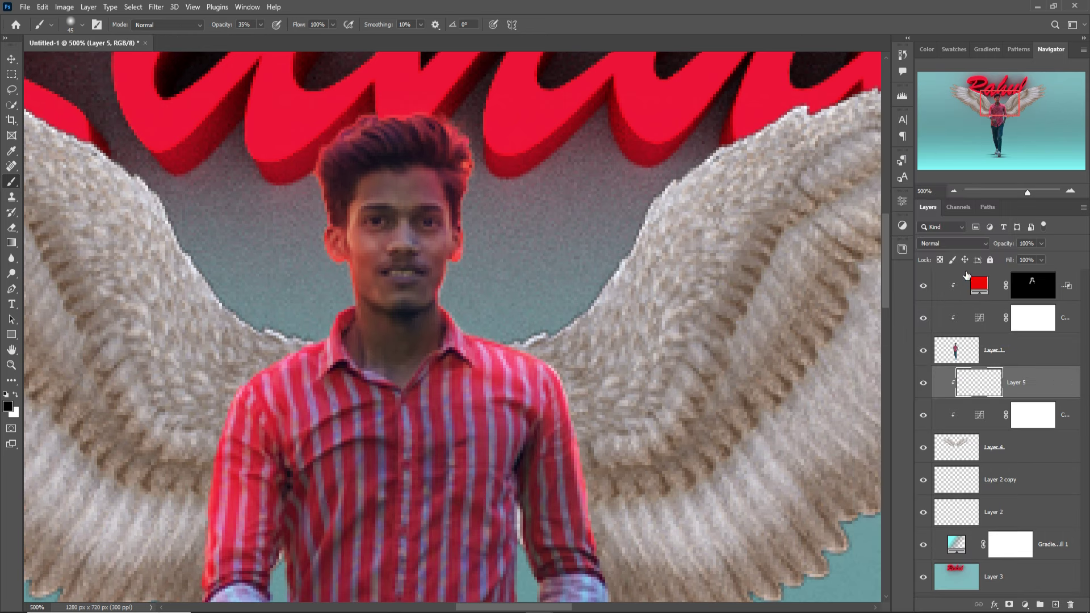
{"action": "left_click", "coordinate": [954, 243]}
{"action": "left_click", "coordinate": [944, 359]}
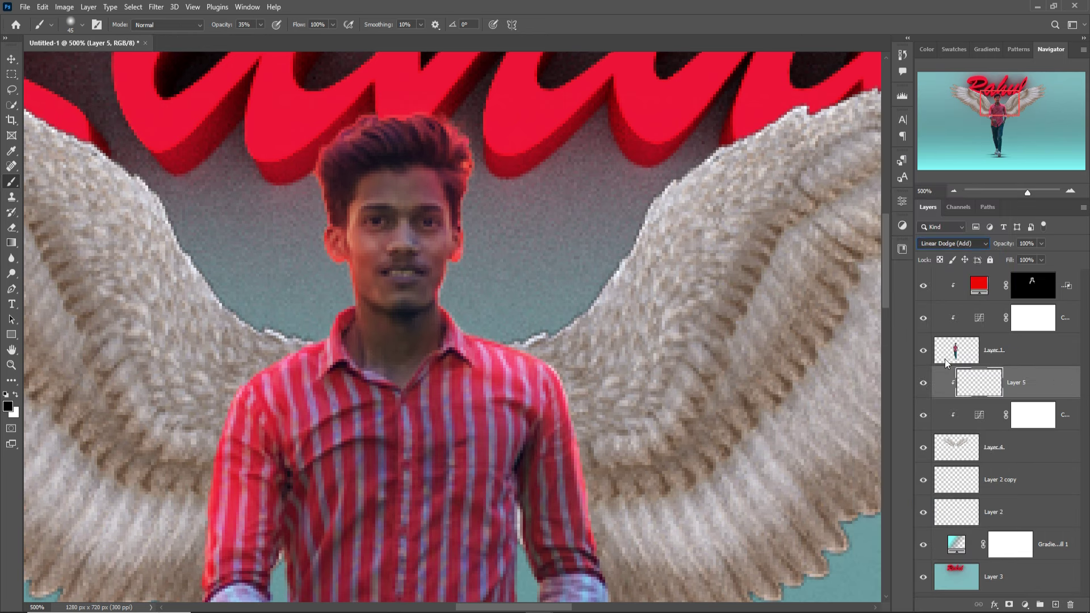
- Add a red Solid Color fill for the wings and invert its mask to hide the tint
{"action": "left_click", "coordinate": [1026, 605]}
{"action": "left_click", "coordinate": [1016, 396]}
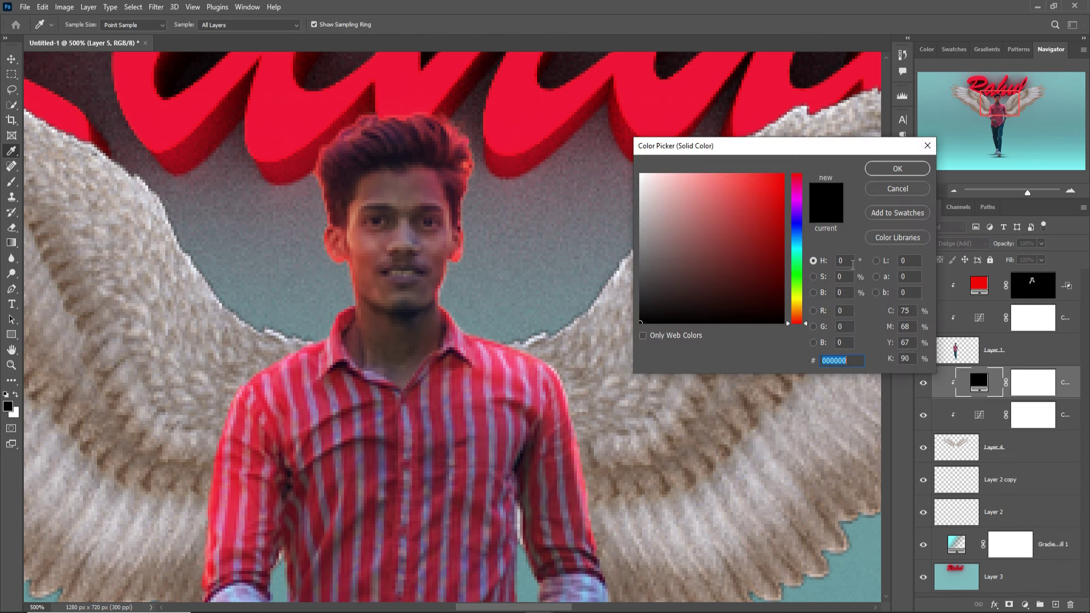
{"action": "left_click", "coordinate": [783, 175]}
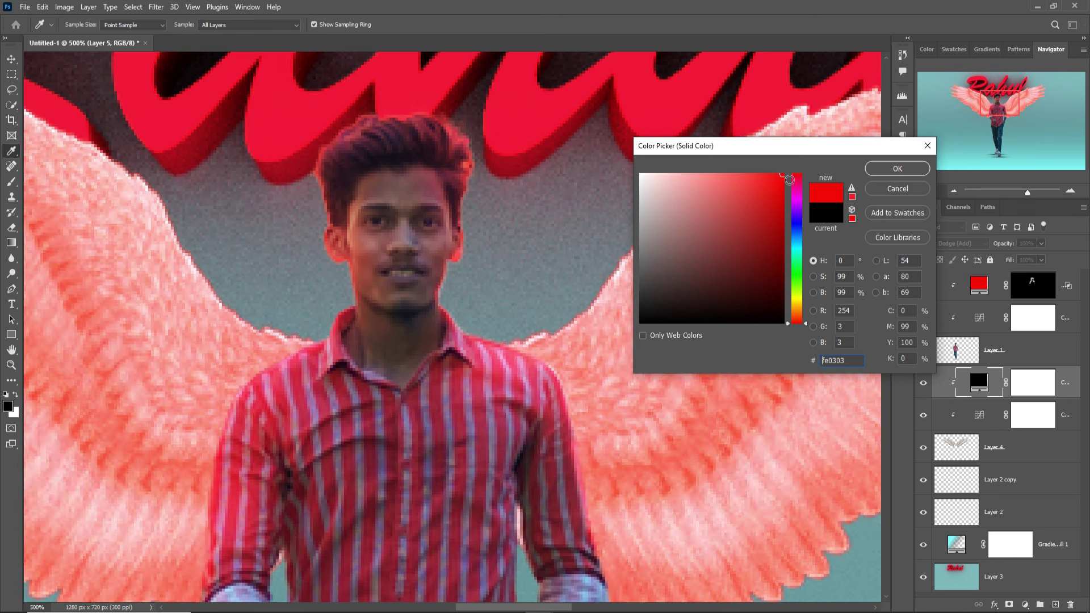
{"action": "left_click", "coordinate": [876, 169]}
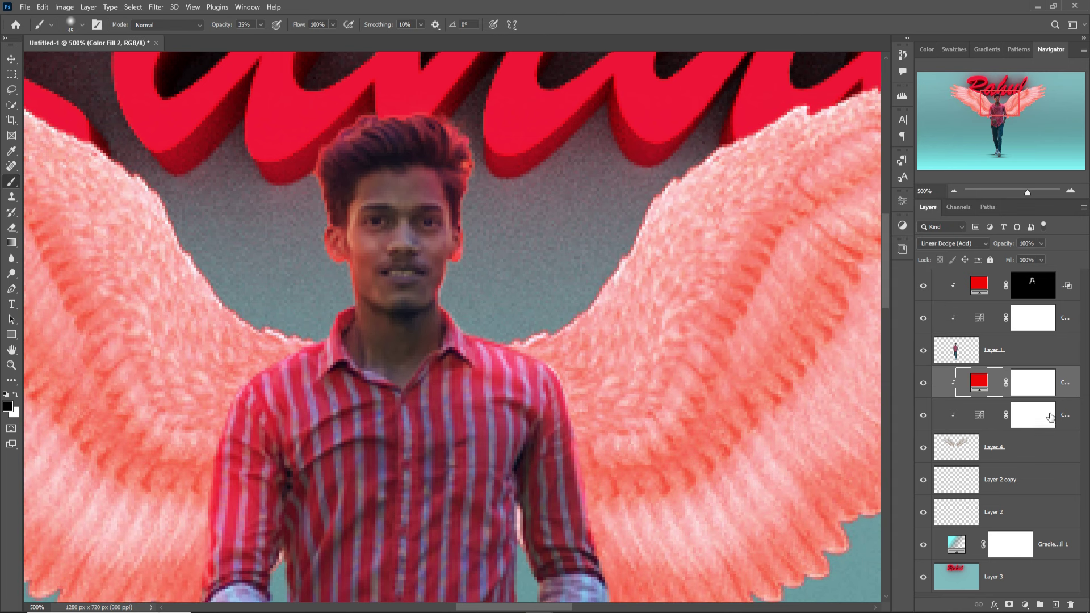
{"action": "left_click", "coordinate": [1042, 388]}
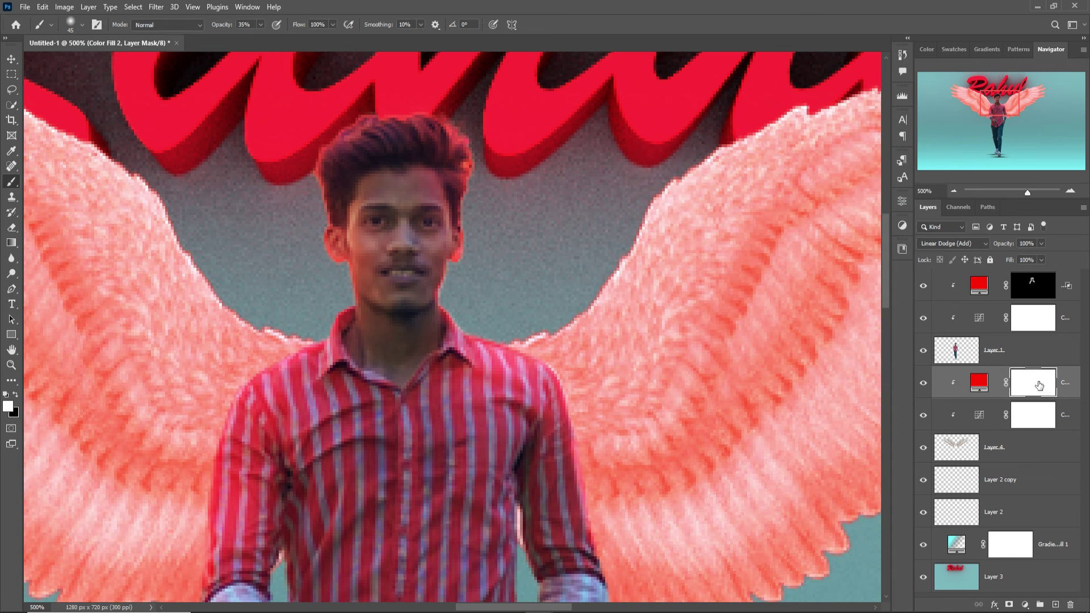
{"action": "key", "text": "ctrl+i"}
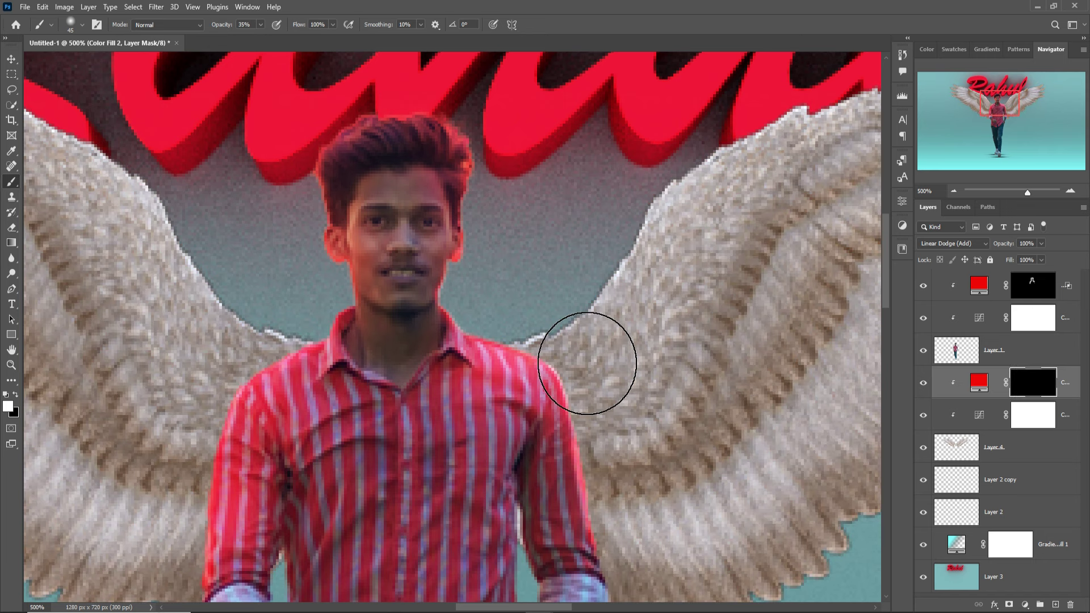
{"action": "key", "text": "bracketleft"}
{"action": "key", "text": "bracketleft"}
{"action": "key", "text": "bracketleft"}
{"action": "key", "text": "bracketleft"}
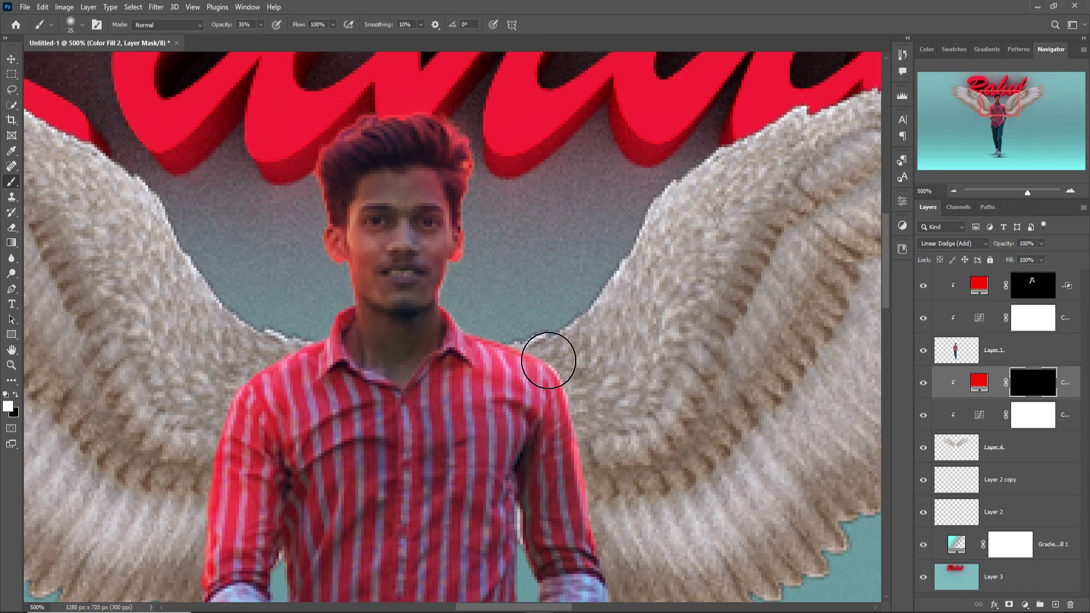
{"action": "left_click", "coordinate": [261, 25]}
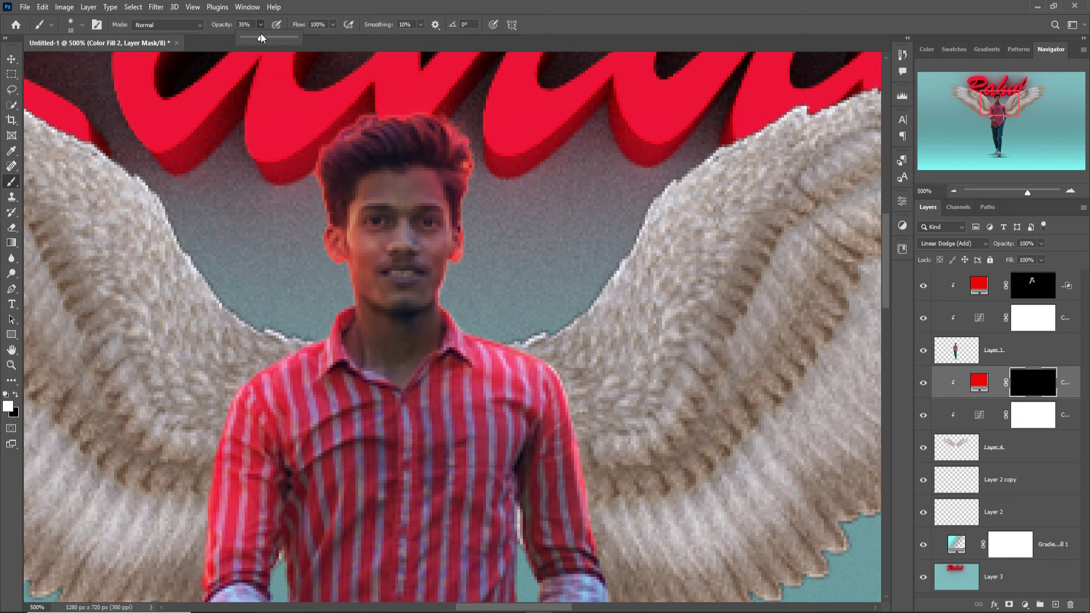
{"action": "left_click", "coordinate": [514, 346]}
- Paint red glow along the inner edges of the right and left wings on the fill mask
{"action": "mouse_move", "coordinate": [514, 346]}
{"action": "left_mouse_down"}
{"action": "mouse_move", "coordinate": [600, 318]}
{"action": "mouse_move", "coordinate": [672, 207]}
{"action": "mouse_move", "coordinate": [754, 149]}
{"action": "mouse_move", "coordinate": [807, 121]}
{"action": "mouse_move", "coordinate": [619, 245]}
{"action": "mouse_move", "coordinate": [886, 139]}
{"action": "left_mouse_up"}
{"action": "scroll", "coordinate": [433, 339], "scroll_direction": "left", "scroll_amount": 10}
{"action": "mouse_move", "coordinate": [474, 425]}
{"action": "left_mouse_down"}
{"action": "mouse_move", "coordinate": [382, 396]}
{"action": "mouse_move", "coordinate": [344, 335]}
{"action": "mouse_move", "coordinate": [161, 189]}
{"action": "mouse_move", "coordinate": [108, 165]}
{"action": "left_mouse_up"}
{"action": "scroll", "coordinate": [426, 258], "scroll_direction": "left", "scroll_amount": 5}
{"action": "scroll", "coordinate": [280, 187], "scroll_direction": "left", "scroll_amount": 5}
{"action": "mouse_move", "coordinate": [426, 258]}
{"action": "left_mouse_down"}
{"action": "mouse_move", "coordinate": [279, 187]}
{"action": "mouse_move", "coordinate": [108, 139]}
{"action": "left_mouse_up"}
- Add a new clipped layer and paint a red line along the wing's top edge
{"action": "left_click", "coordinate": [1056, 605]}
{"action": "right_click", "coordinate": [1030, 380]}
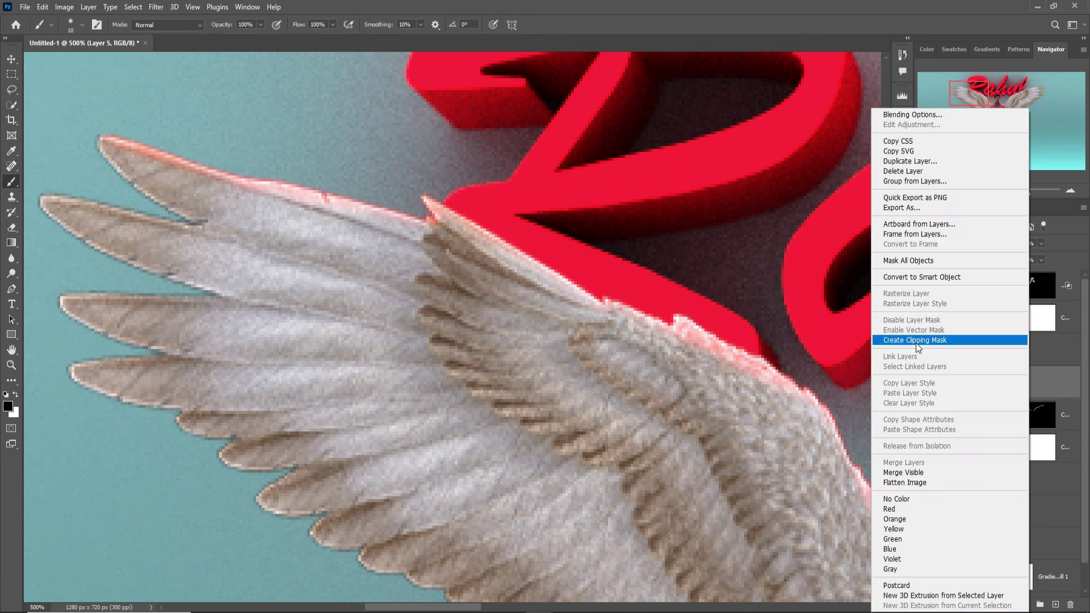
{"action": "left_click", "coordinate": [915, 340]}
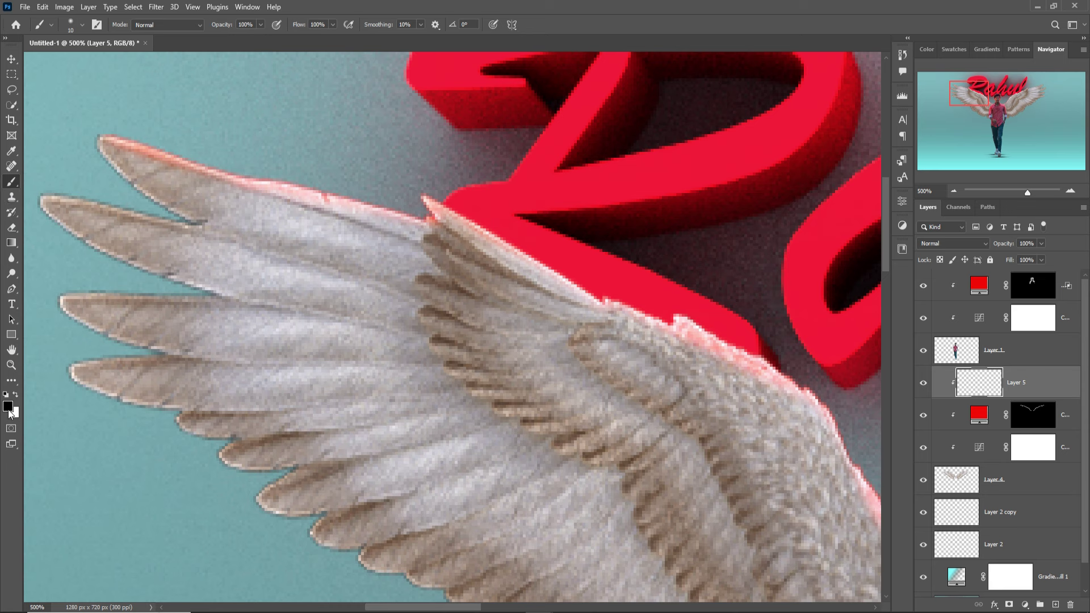
{"action": "left_click", "coordinate": [8, 406]}
{"action": "left_click", "coordinate": [789, 181]}
{"action": "key", "text": "Return"}
{"action": "mouse_move", "coordinate": [101, 137]}
{"action": "left_mouse_down"}
{"action": "mouse_move", "coordinate": [540, 246]}
{"action": "mouse_move", "coordinate": [545, 261]}
{"action": "mouse_move", "coordinate": [708, 329]}
{"action": "mouse_move", "coordinate": [854, 445]}
{"action": "mouse_move", "coordinate": [428, 249]}
{"action": "mouse_move", "coordinate": [683, 256]}
{"action": "mouse_move", "coordinate": [847, 145]}
{"action": "mouse_move", "coordinate": [433, 197]}
{"action": "left_mouse_up"}
- Pan toward the right wing tip and target the wing tint's mask again with the Brush
{"action": "left_click_drag", "start_coordinate": [653, 131], "coordinate": [637, 144]}
{"action": "left_click_drag", "start_coordinate": [877, 62], "coordinate": [573, 193]}
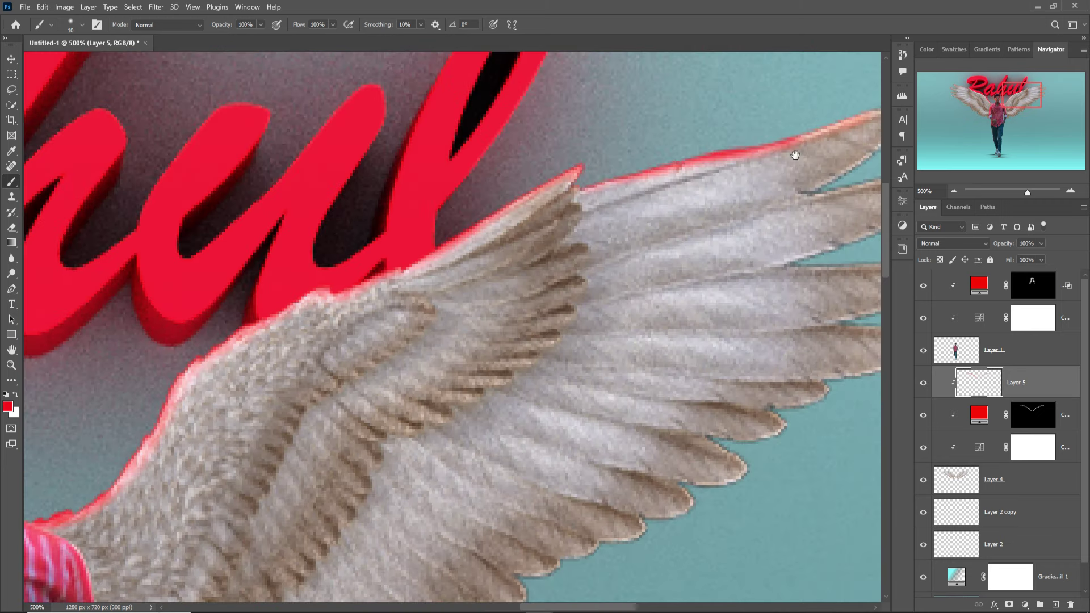
{"action": "left_click_drag", "start_coordinate": [795, 155], "coordinate": [448, 209]}
{"action": "key", "text": "v"}
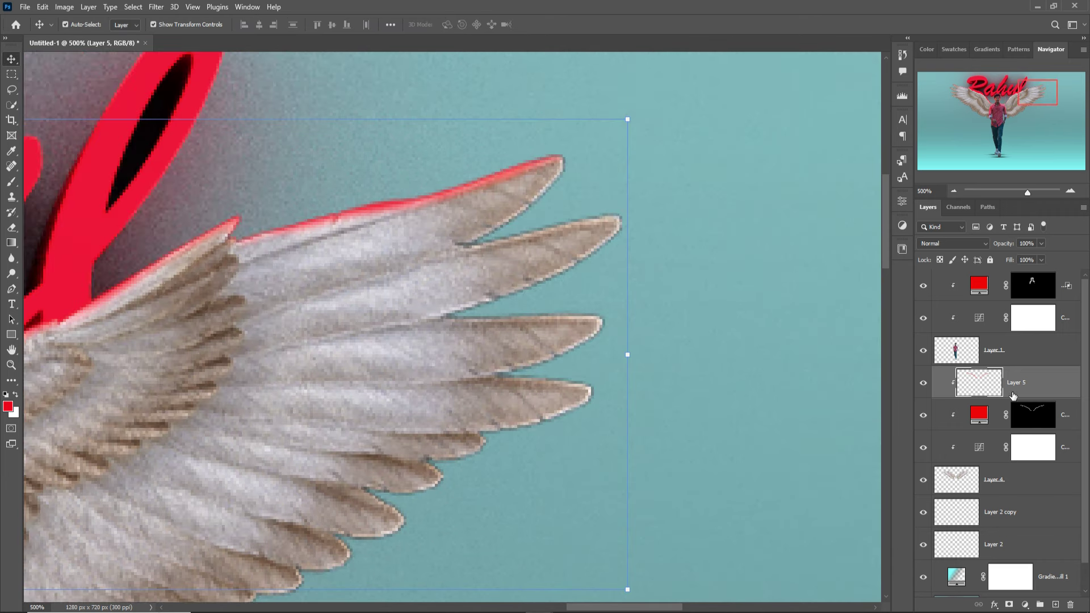
{"action": "left_click", "coordinate": [1027, 416]}
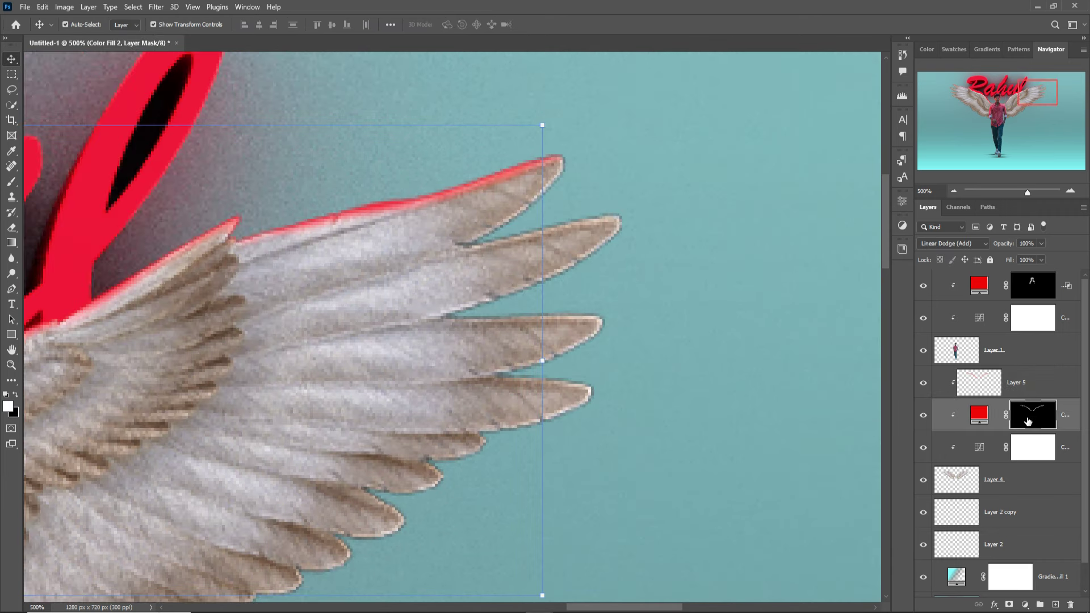
{"action": "left_click", "coordinate": [12, 183]}
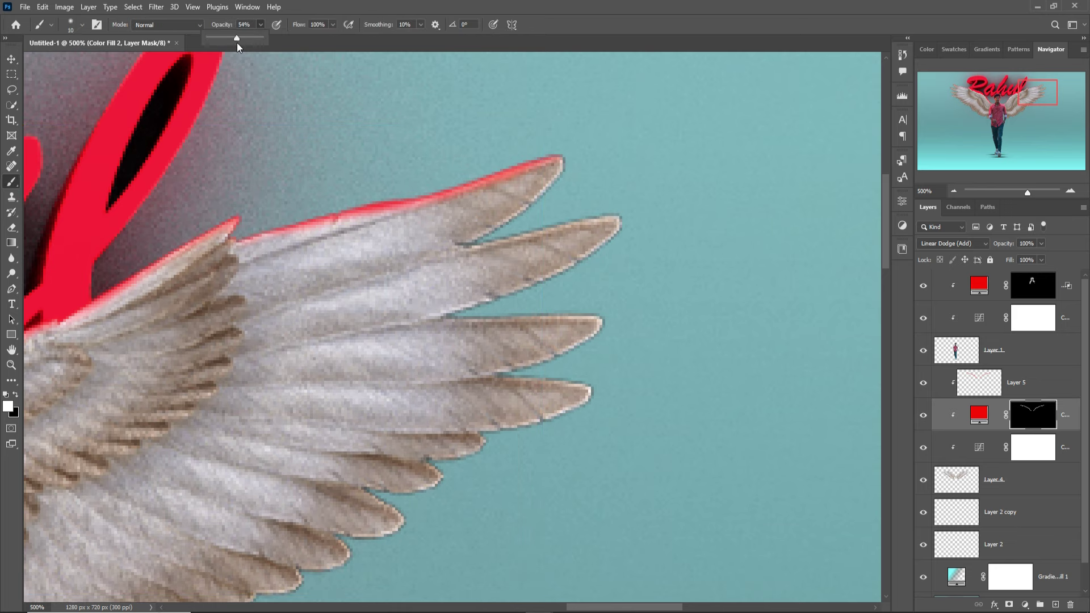
{"action": "scroll", "coordinate": [338, 261], "scroll_direction": "down", "scroll_amount": 3}
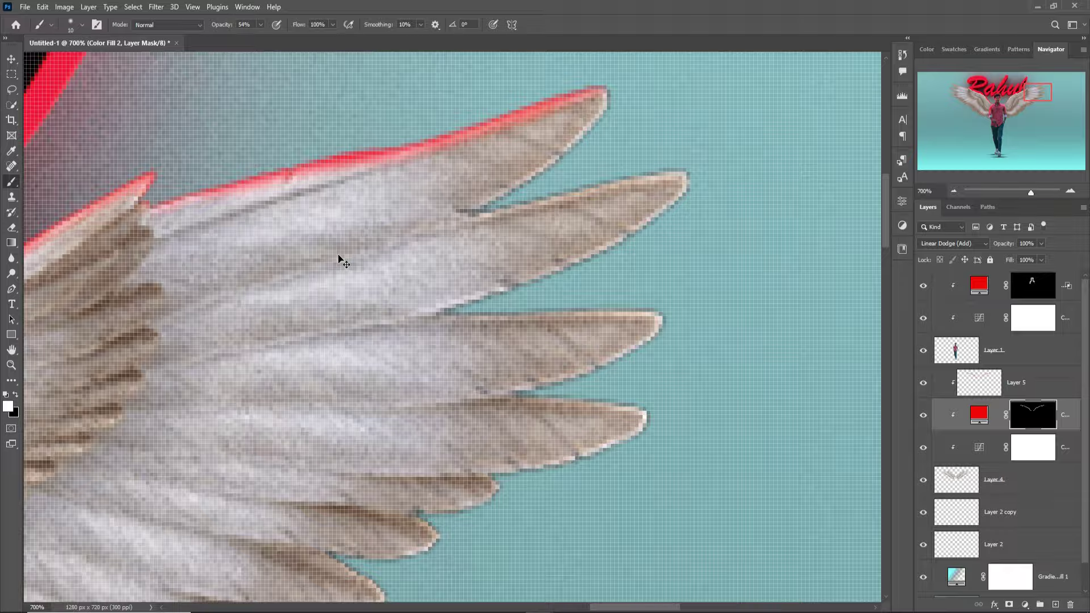
{"action": "scroll", "coordinate": [613, 260], "scroll_direction": "down", "scroll_amount": 2}
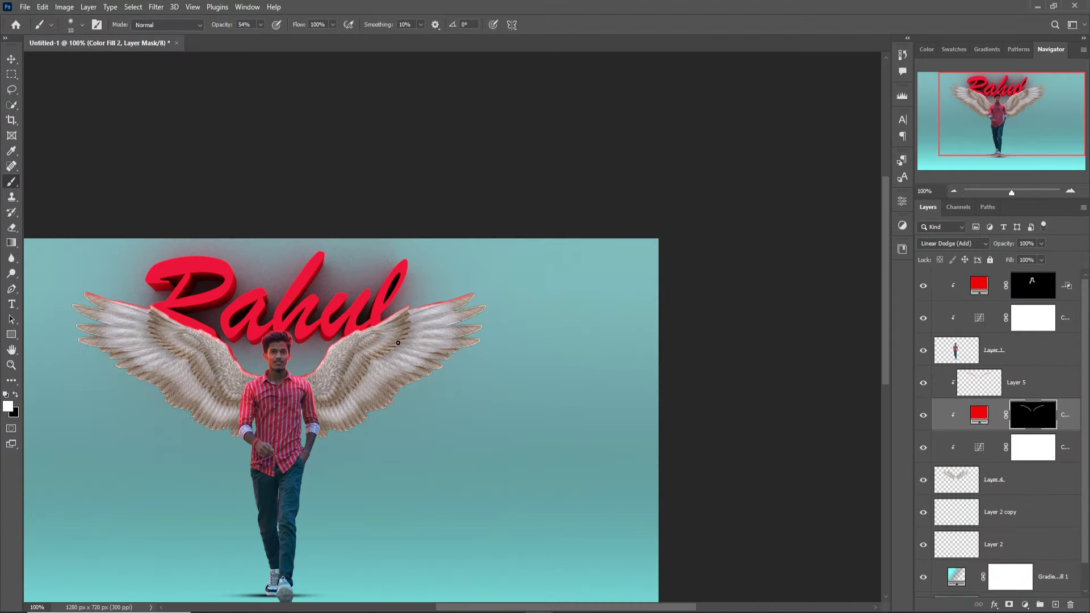
- With a larger brush, paint the red tint back over both wings
{"action": "key", "text": "bracketright"}
{"action": "key", "text": "bracketright"}
{"action": "key", "text": "bracketright"}
{"action": "key", "text": "bracketright"}
{"action": "key", "text": "bracketright"}
{"action": "key", "text": "bracketright"}
{"action": "key", "text": "bracketright"}
{"action": "key", "text": "bracketright"}
{"action": "key", "text": "bracketright"}
{"action": "key", "text": "bracketright"}
{"action": "left_click", "coordinate": [258, 374]}
{"action": "mouse_move", "coordinate": [259, 374]}
{"action": "left_mouse_down"}
{"action": "mouse_move", "coordinate": [224, 353]}
{"action": "mouse_move", "coordinate": [345, 394]}
{"action": "mouse_move", "coordinate": [399, 354]}
{"action": "left_mouse_up"}
- Add a new empty Linear Dodge (Add) layer at the top of the stack
{"action": "key", "text": "v"}
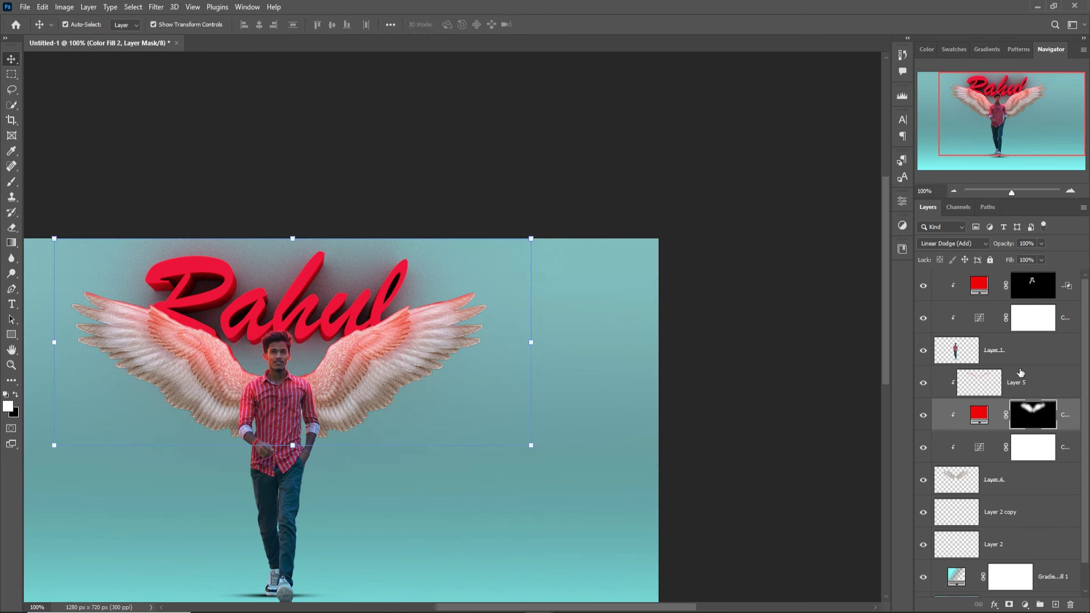
{"action": "left_click", "coordinate": [1070, 297]}
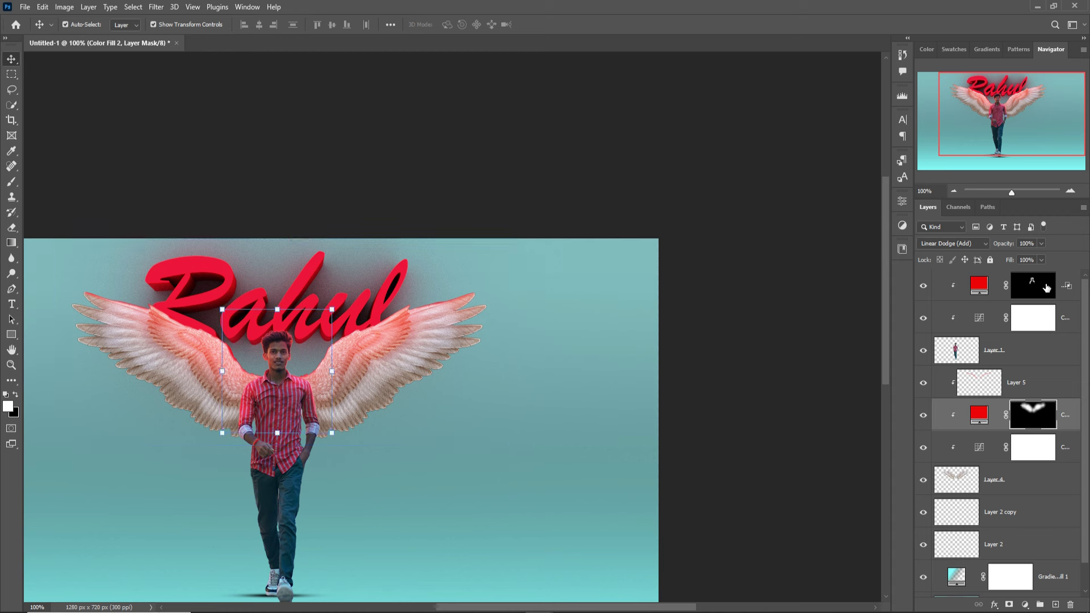
{"action": "left_click", "coordinate": [1054, 605]}
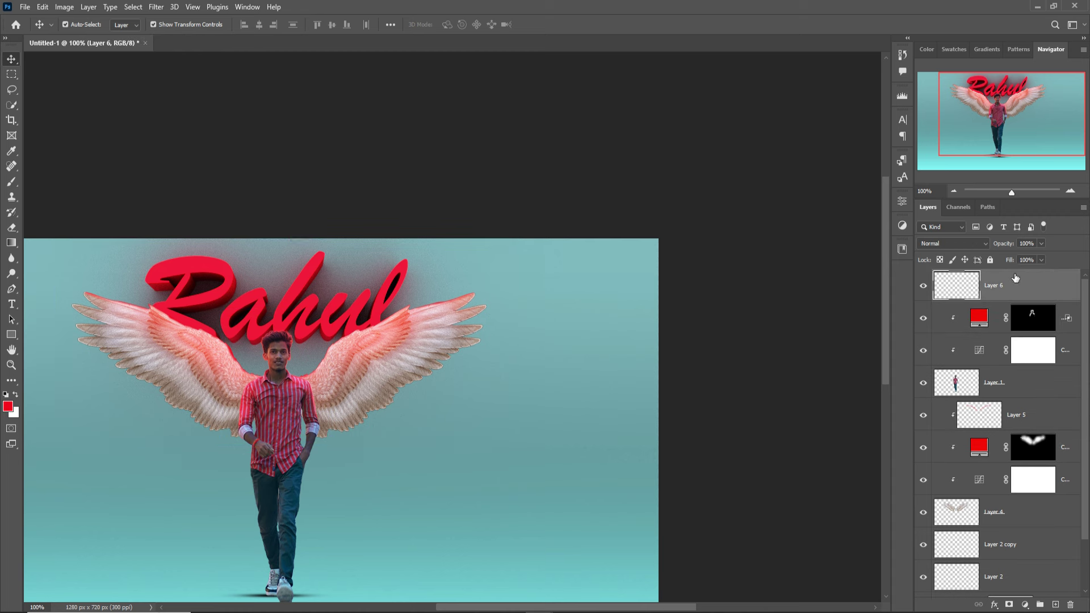
{"action": "left_click", "coordinate": [974, 243]}
{"action": "left_click", "coordinate": [959, 356]}
- Add a red fc031a Solid Color fill at the top and invert its mask to hide it
{"action": "left_click", "coordinate": [1027, 606]}
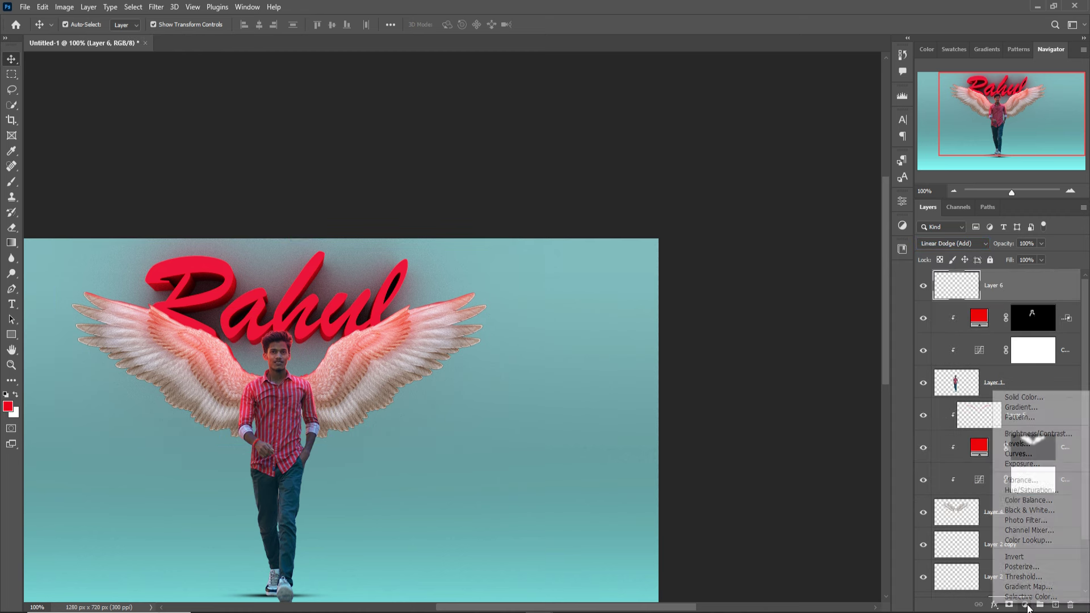
{"action": "left_click", "coordinate": [1017, 397]}
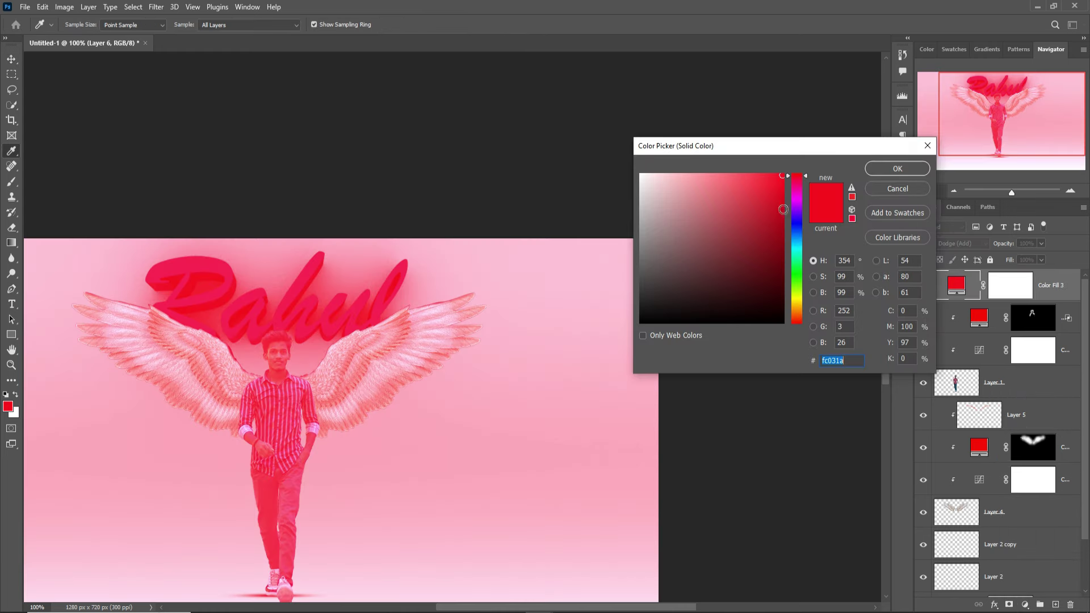
{"action": "left_click", "coordinate": [906, 168]}
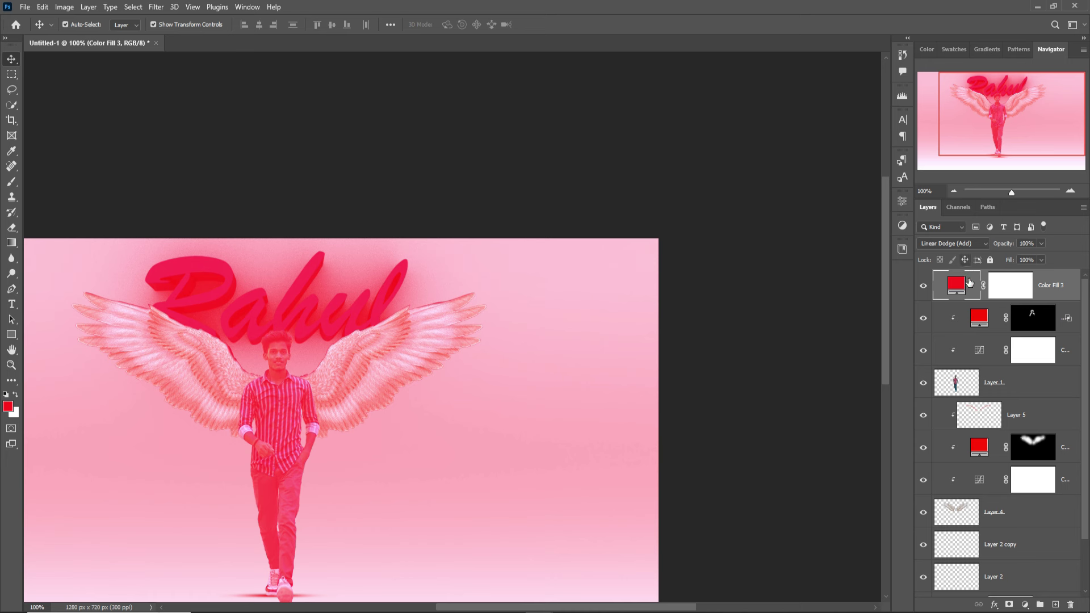
{"action": "left_click", "coordinate": [1011, 285]}
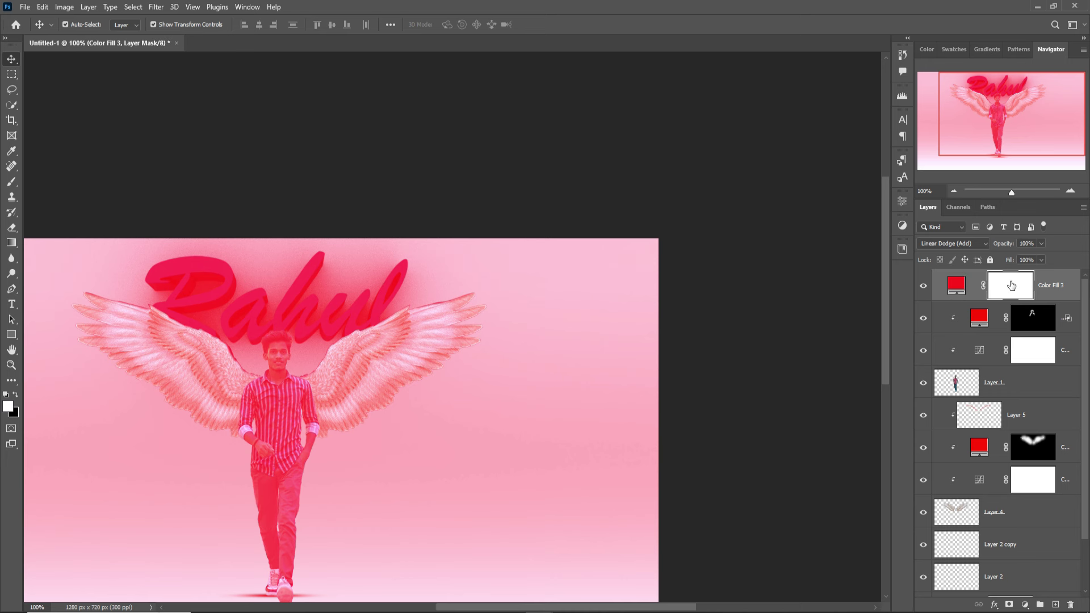
{"action": "key", "text": "ctrl+i"}
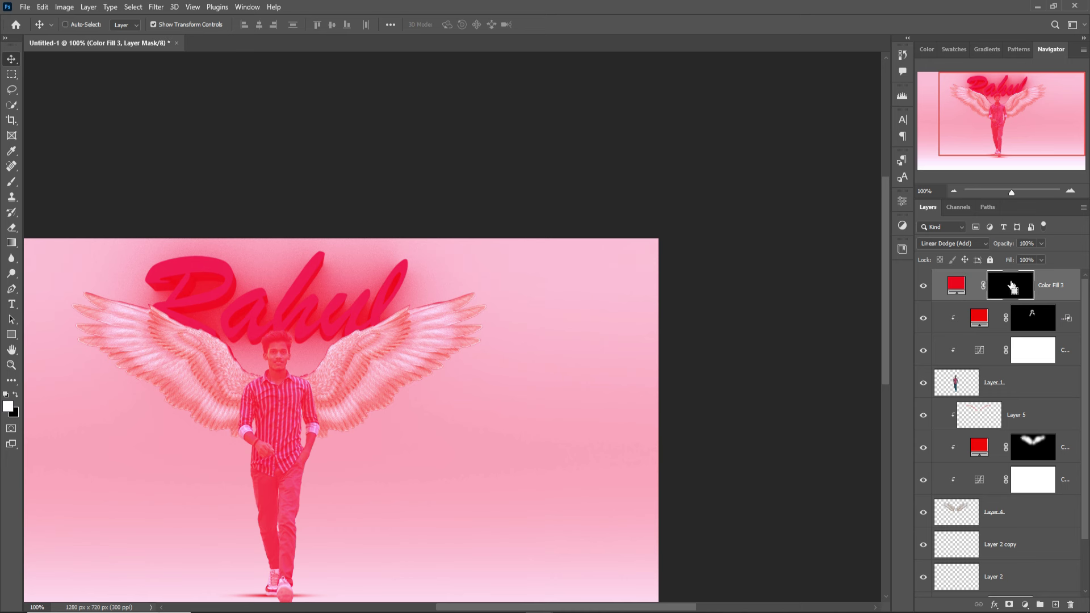
{"action": "left_click", "coordinate": [12, 185]}
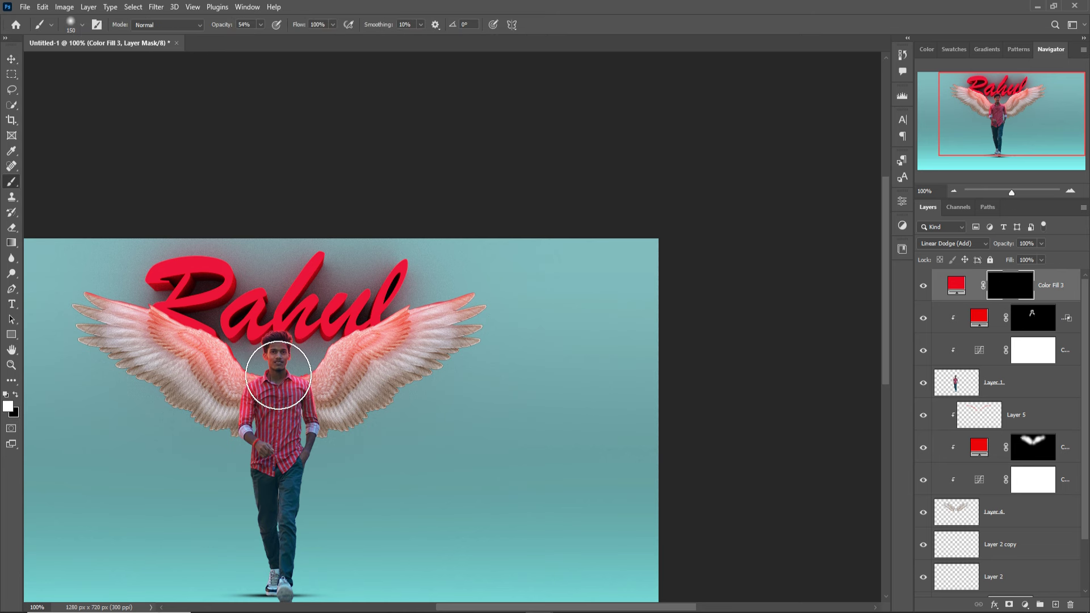
- With a 400-size brush, paint Color Fill 3's mask to reveal red glow behind the text and wings
{"action": "key", "text": "bracketright"}
{"action": "key", "text": "bracketright"}
{"action": "key", "text": "bracketright"}
{"action": "key", "text": "bracketright"}
{"action": "key", "text": "bracketright"}
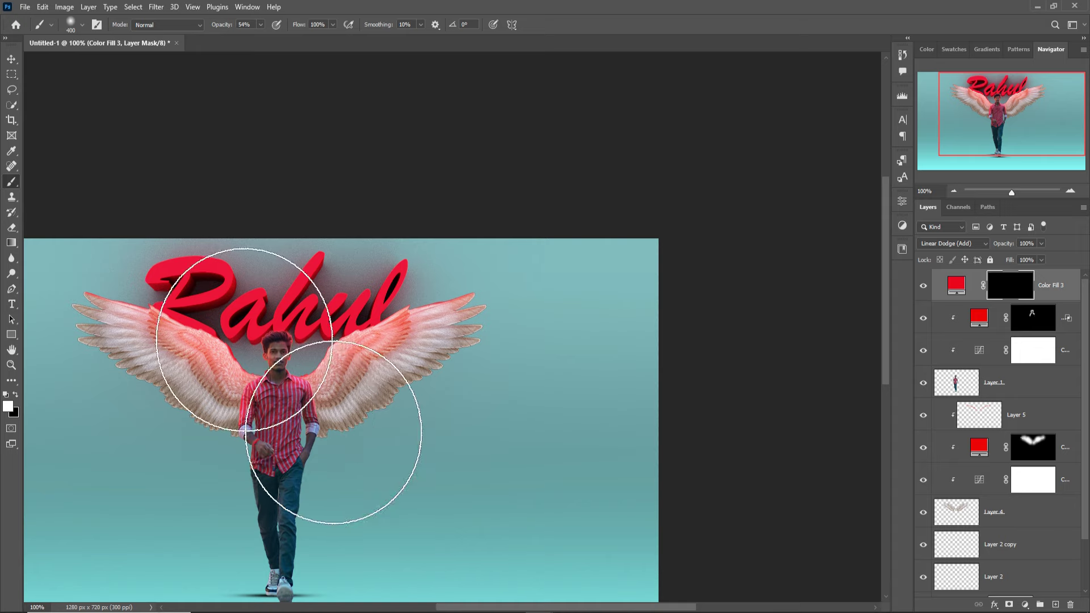
{"action": "left_click", "coordinate": [245, 340]}
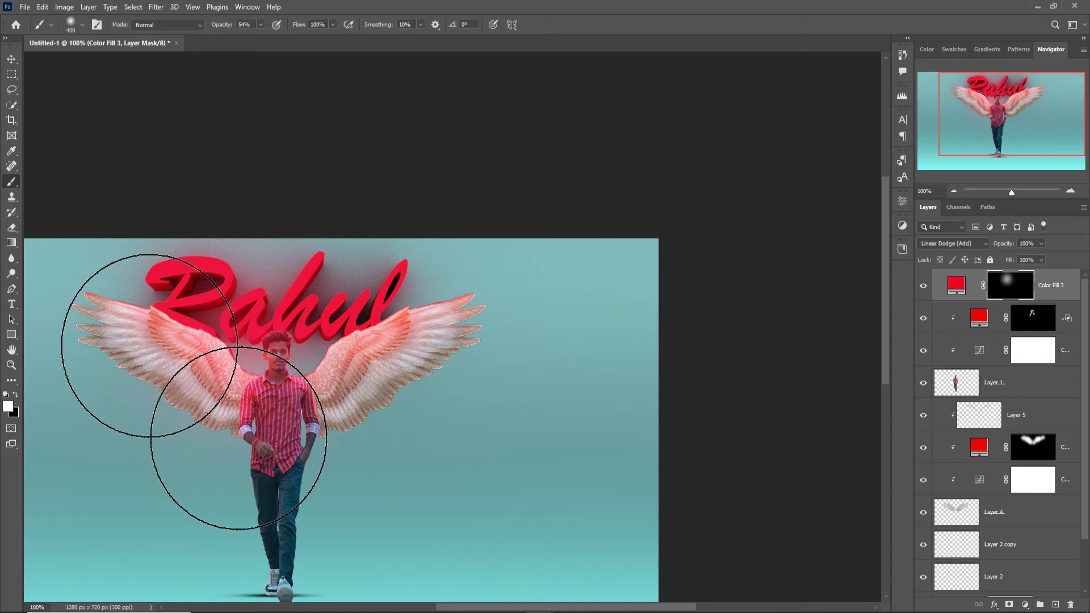
{"action": "mouse_move", "coordinate": [149, 345]}
{"action": "left_mouse_down"}
{"action": "mouse_move", "coordinate": [123, 335]}
{"action": "mouse_move", "coordinate": [252, 377]}
{"action": "mouse_move", "coordinate": [464, 274]}
{"action": "mouse_move", "coordinate": [273, 201]}
{"action": "mouse_move", "coordinate": [368, 345]}
{"action": "mouse_move", "coordinate": [493, 239]}
{"action": "left_mouse_up"}
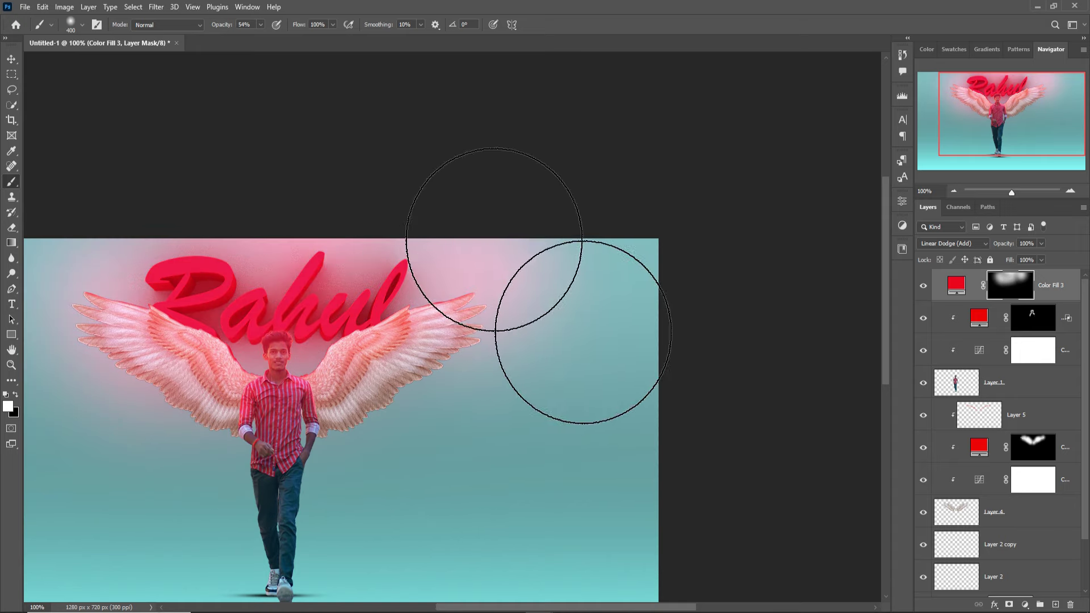
- Erase the glow from the man with a small black brush, then zoom out and deselect
{"action": "key", "text": "bracketleft"}
{"action": "key", "text": "bracketleft"}
{"action": "key", "text": "bracketleft"}
{"action": "key", "text": "bracketleft"}
{"action": "key", "text": "bracketleft"}
{"action": "key", "text": "bracketleft"}
{"action": "key", "text": "bracketleft"}
{"action": "key", "text": "x"}
{"action": "left_click_drag", "start_coordinate": [297, 388], "coordinate": [289, 420]}
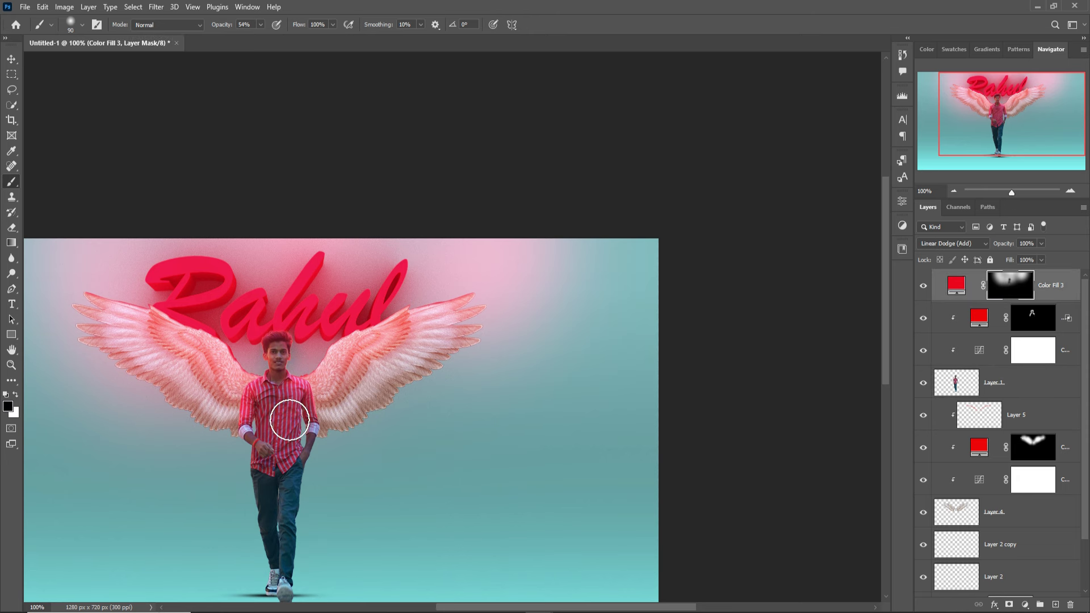
{"action": "key", "text": "v"}
{"action": "key", "text": "ctrl+minus"}
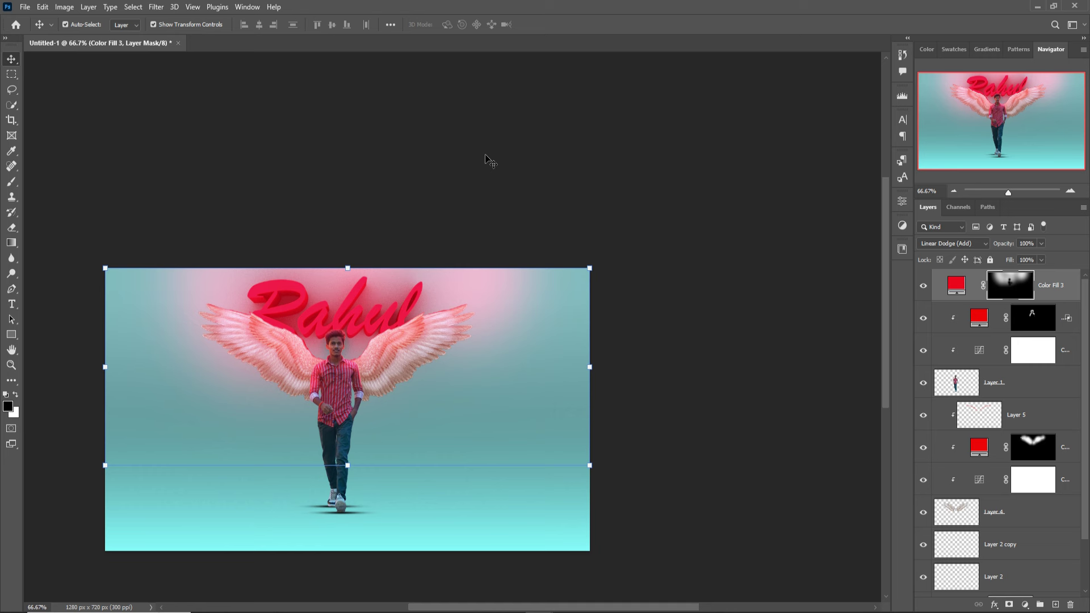
{"action": "left_click", "coordinate": [794, 291]}
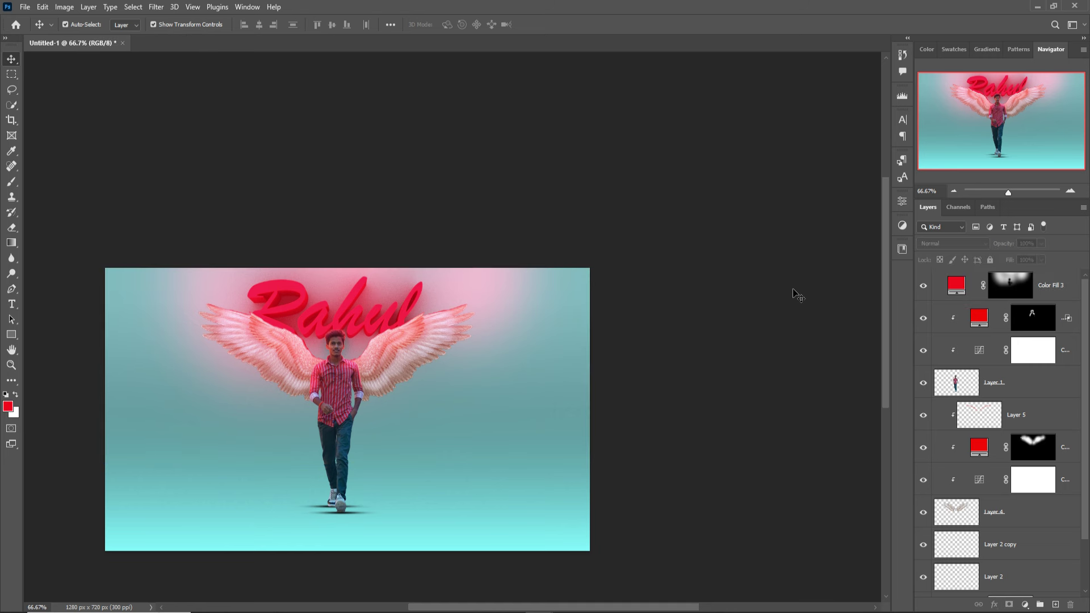